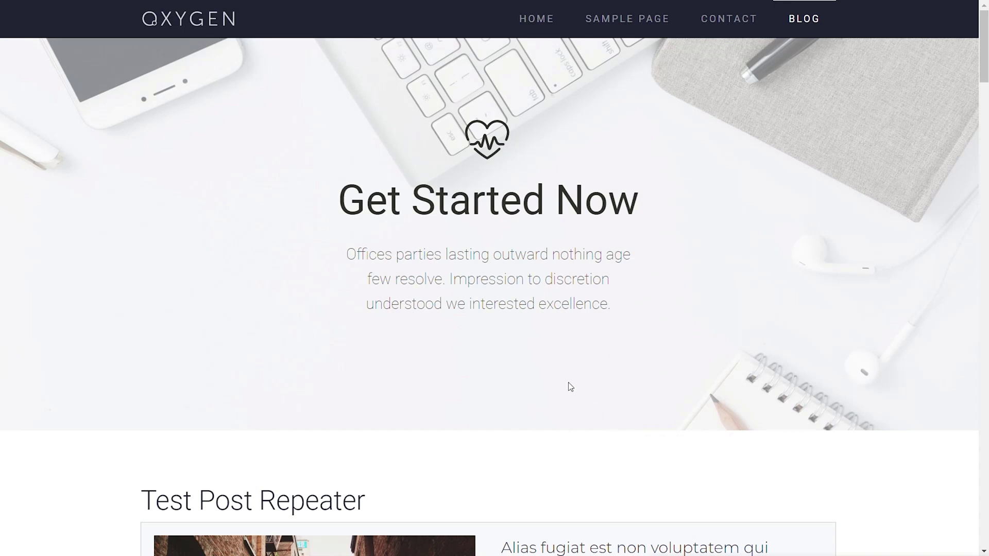
Step: Examine the blog page's post repeater, including the first post's price, excerpt and posted date
{"action": "scroll", "coordinate": [571, 387], "scroll_direction": "down", "scroll_amount": 5}
{"action": "scroll", "coordinate": [78, 350], "scroll_direction": "down", "scroll_amount": 3}
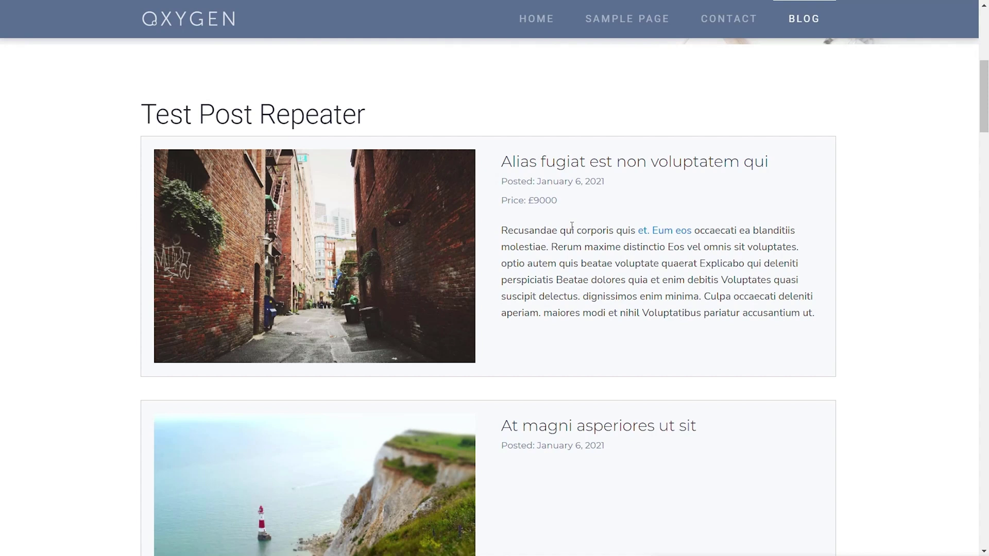
{"action": "left_click_drag", "start_coordinate": [559, 201], "coordinate": [501, 200]}
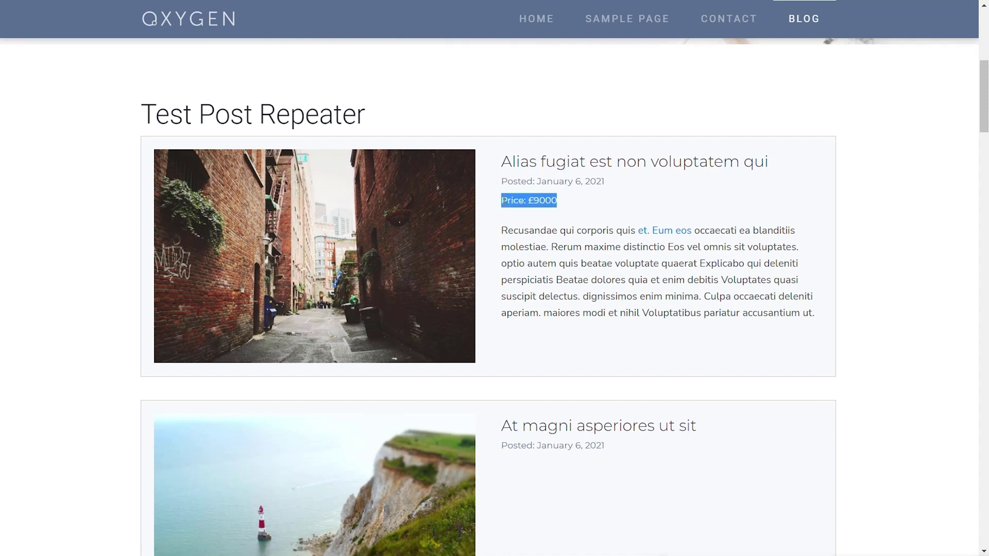
{"action": "left_click_drag", "start_coordinate": [824, 316], "coordinate": [503, 230]}
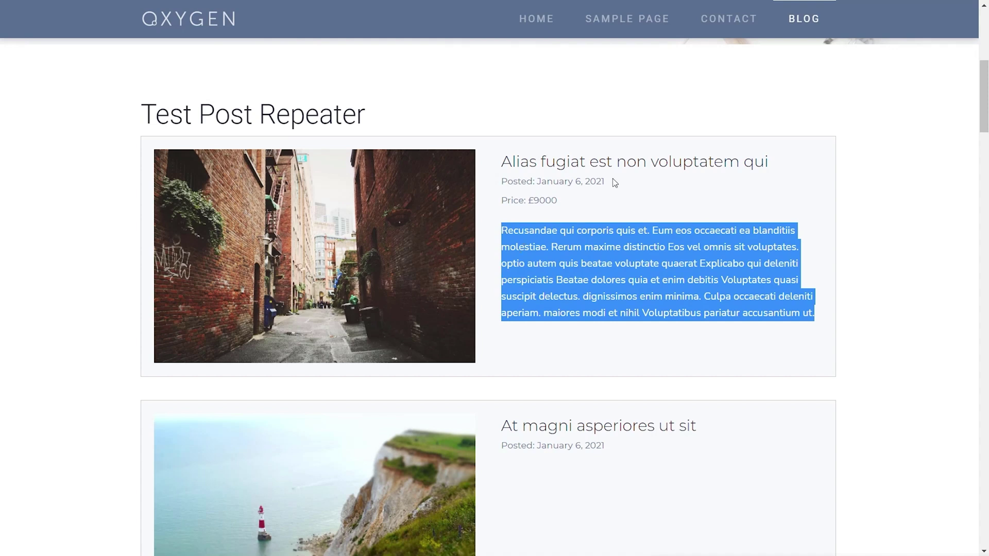
{"action": "left_click_drag", "start_coordinate": [618, 184], "coordinate": [597, 183]}
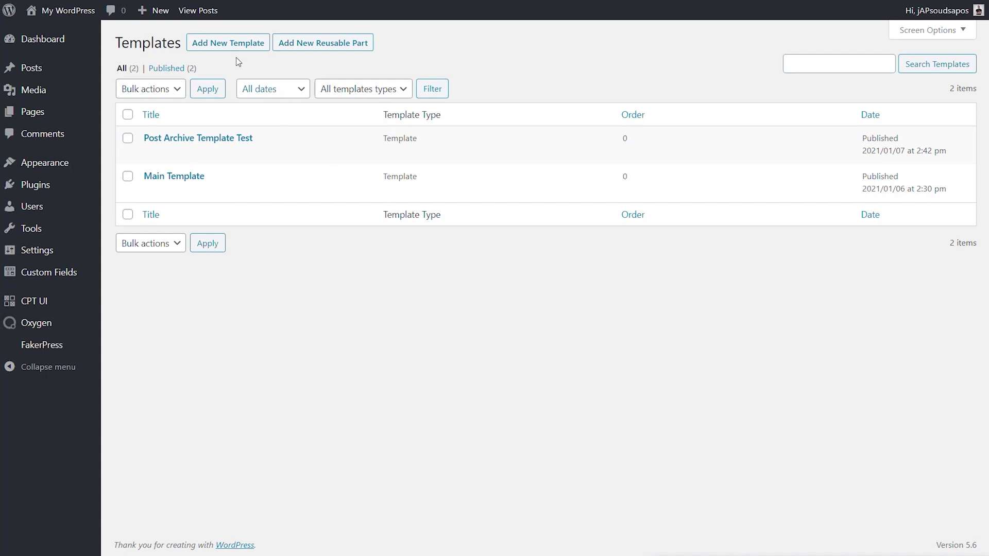
Step: Create a new template titled "Custom Archive" that inherits its design from Main Template
{"action": "left_click", "coordinate": [228, 45]}
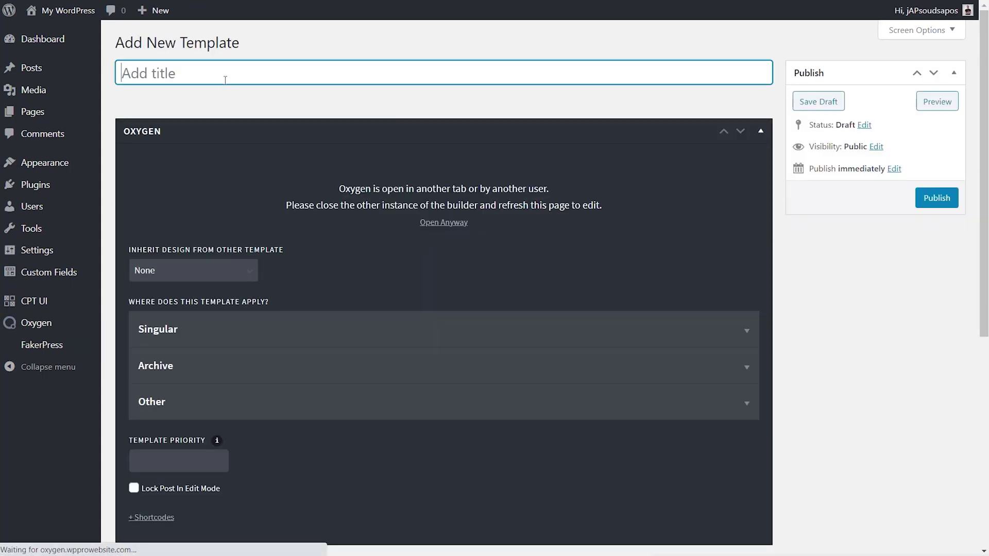
{"action": "type", "text": "Custom Archive"}
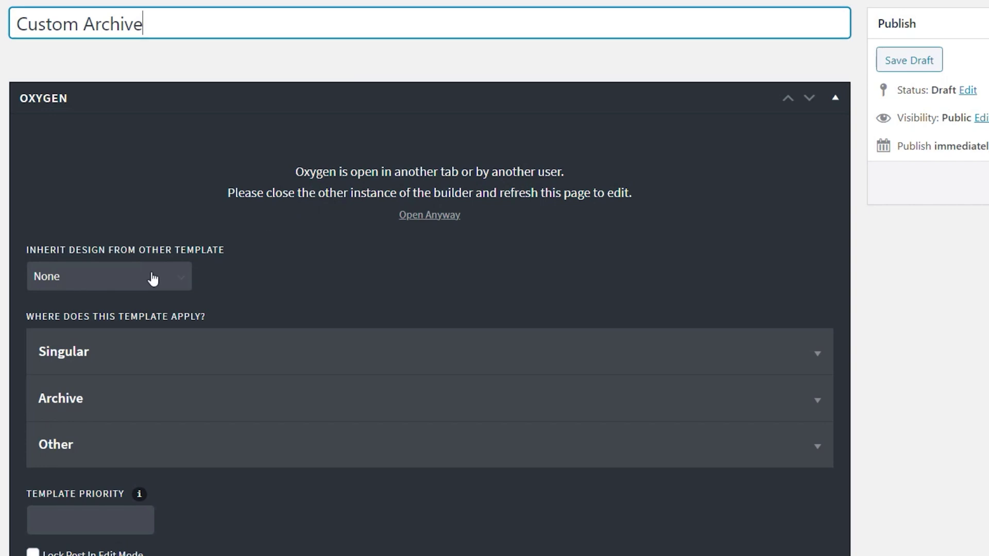
{"action": "left_click", "coordinate": [68, 279]}
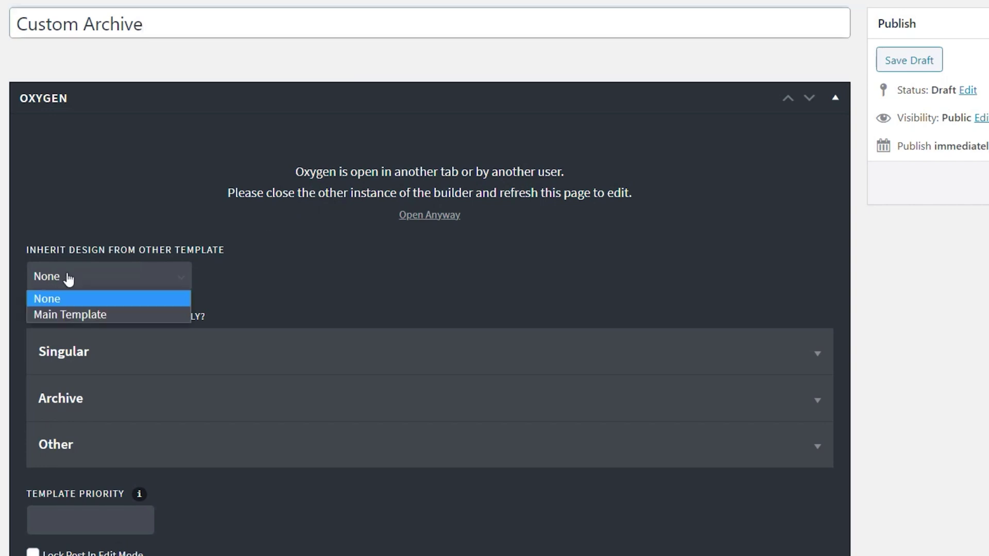
{"action": "left_click", "coordinate": [72, 317]}
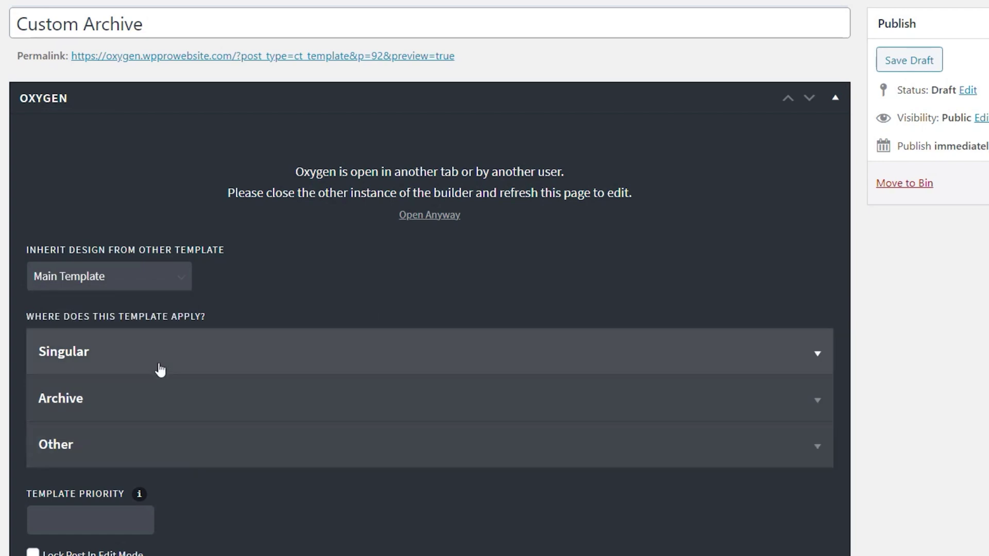
Step: Apply the template to the Blog Posts Index and save it as a draft
{"action": "left_click", "coordinate": [58, 446]}
{"action": "scroll", "coordinate": [346, 466], "scroll_direction": "down", "scroll_amount": 3}
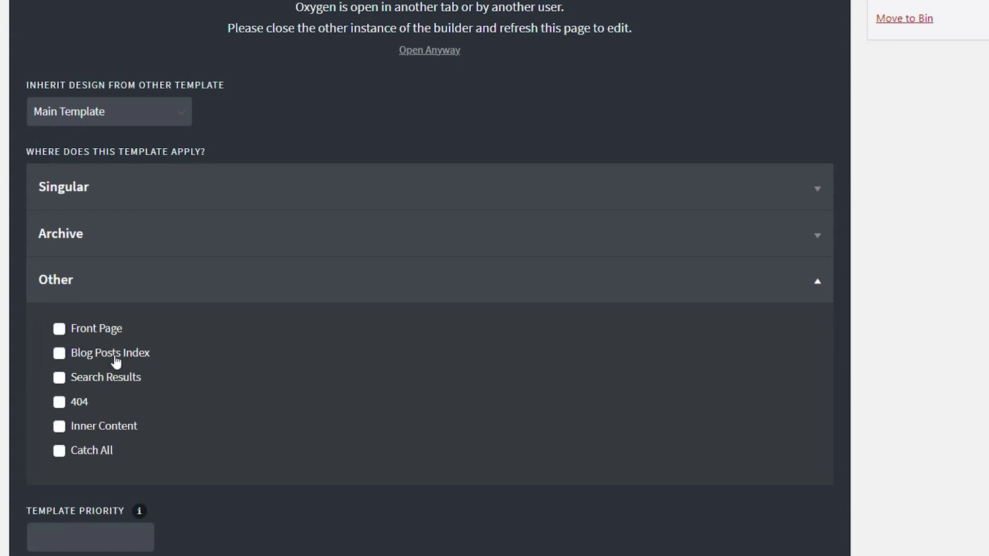
{"action": "left_click", "coordinate": [87, 241]}
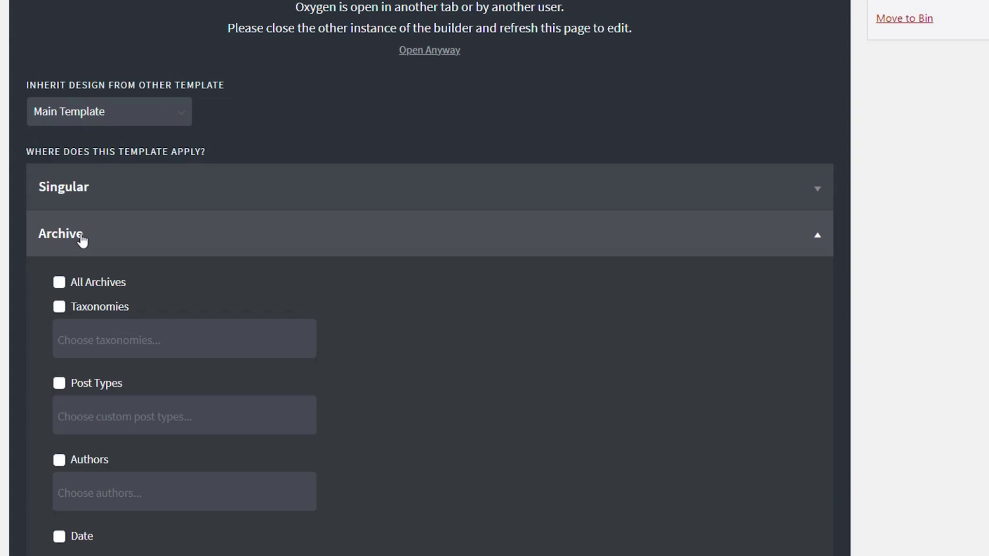
{"action": "left_click", "coordinate": [79, 240]}
{"action": "left_click", "coordinate": [73, 280]}
{"action": "left_click", "coordinate": [116, 355]}
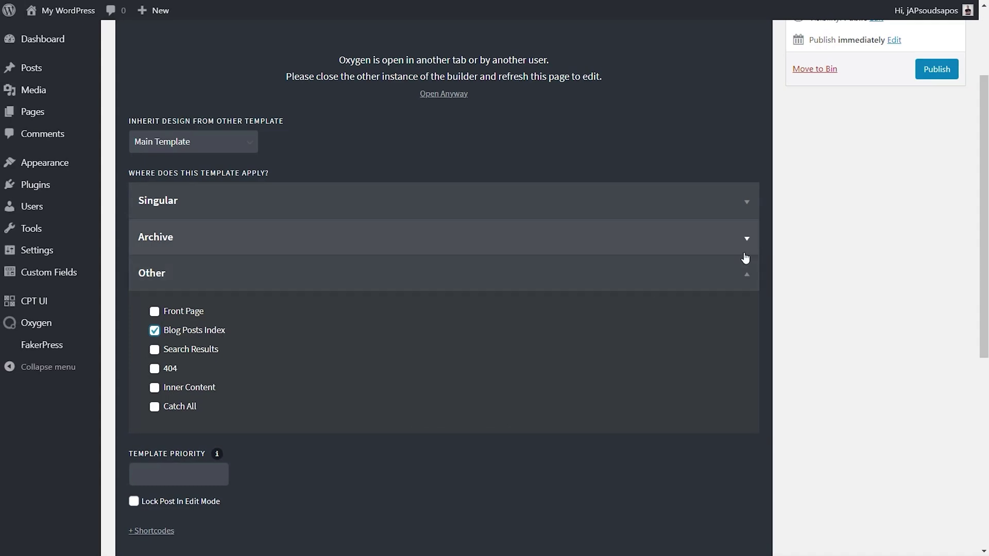
{"action": "scroll", "coordinate": [716, 283], "scroll_direction": "up", "scroll_amount": 3}
{"action": "left_click", "coordinate": [824, 103]}
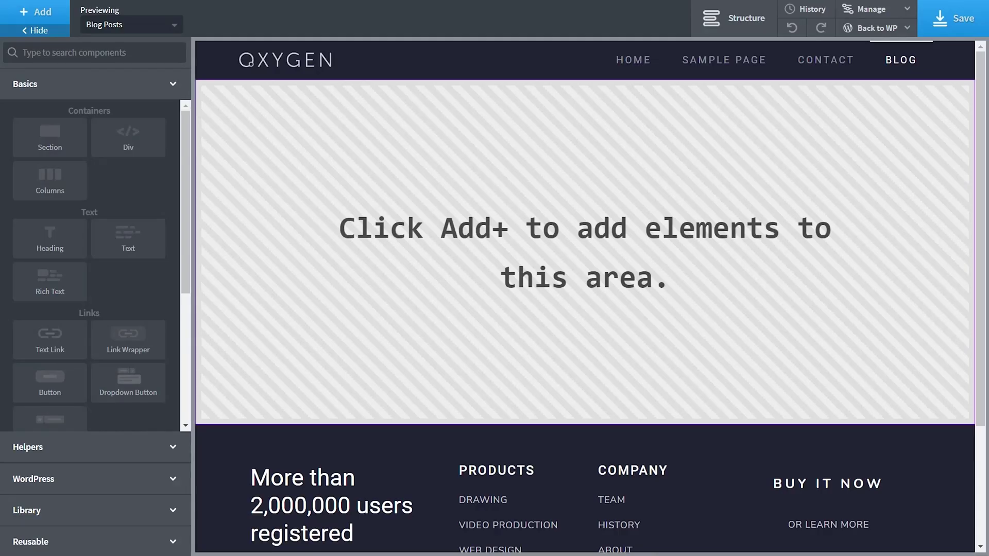
Step: Insert the Hero Simple Workspace BG section from the Atomic design set's Heros & Titles components
{"action": "left_click", "coordinate": [84, 511]}
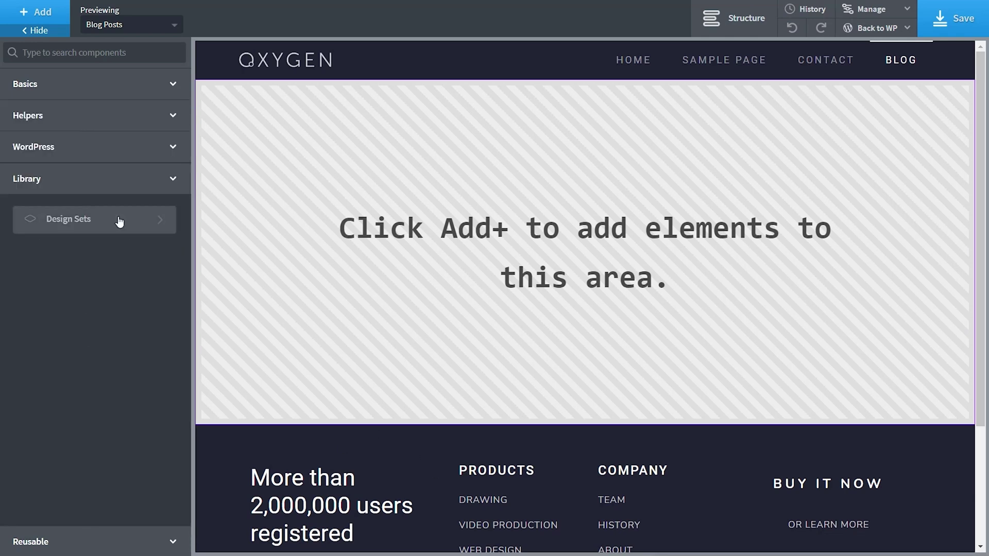
{"action": "left_click", "coordinate": [149, 219]}
{"action": "left_click", "coordinate": [73, 158]}
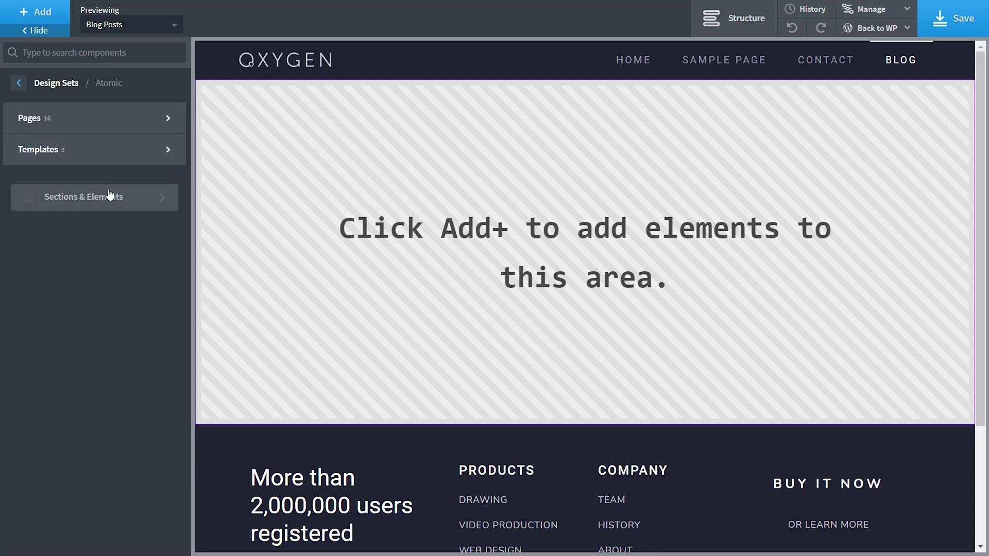
{"action": "left_click", "coordinate": [165, 198]}
{"action": "left_click", "coordinate": [78, 351]}
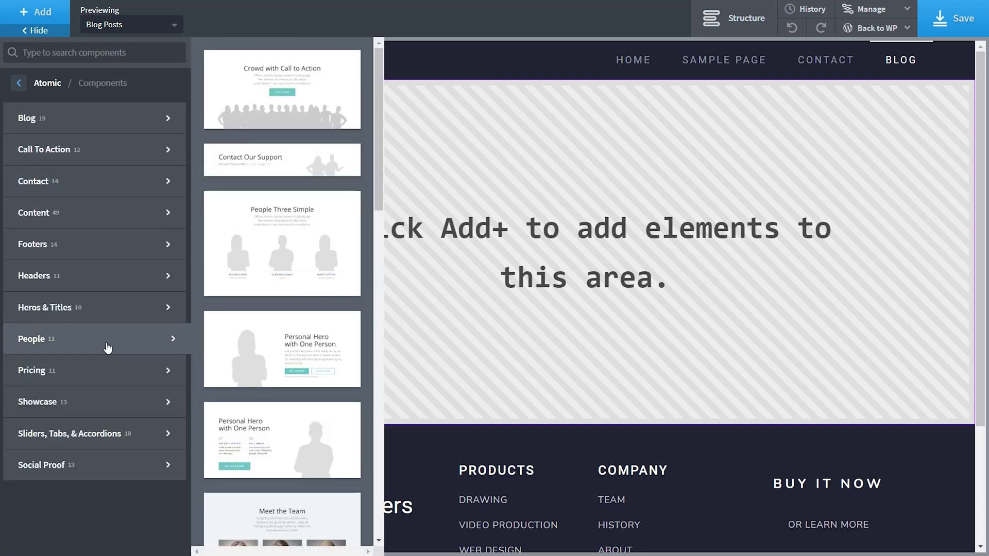
{"action": "left_click", "coordinate": [90, 287]}
{"action": "left_click", "coordinate": [88, 309]}
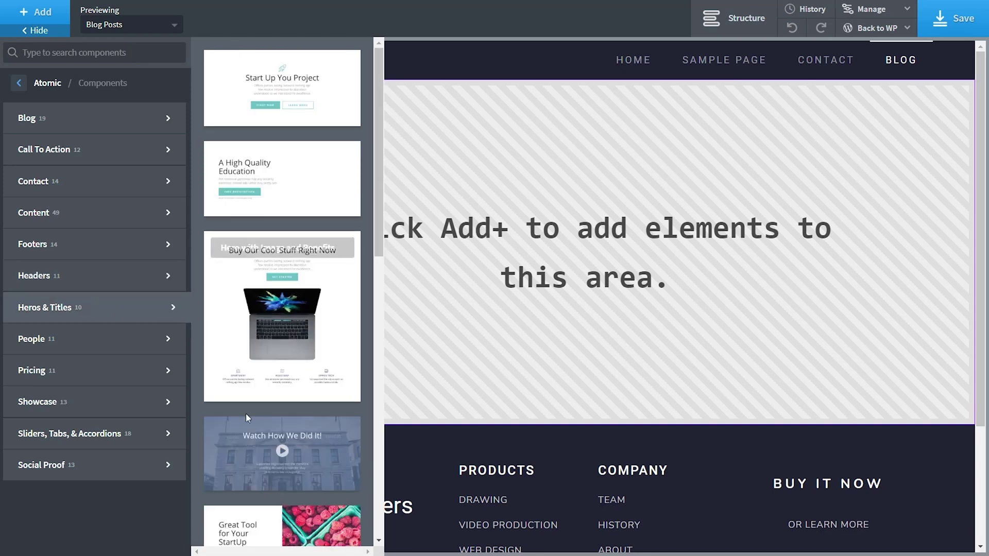
{"action": "scroll", "coordinate": [240, 408], "scroll_direction": "down", "scroll_amount": 10}
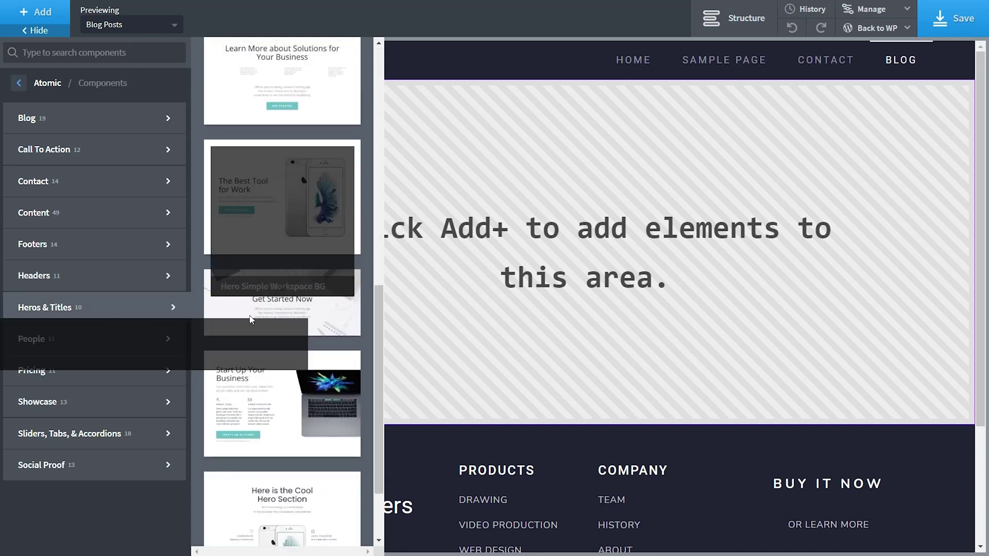
{"action": "left_click", "coordinate": [252, 320]}
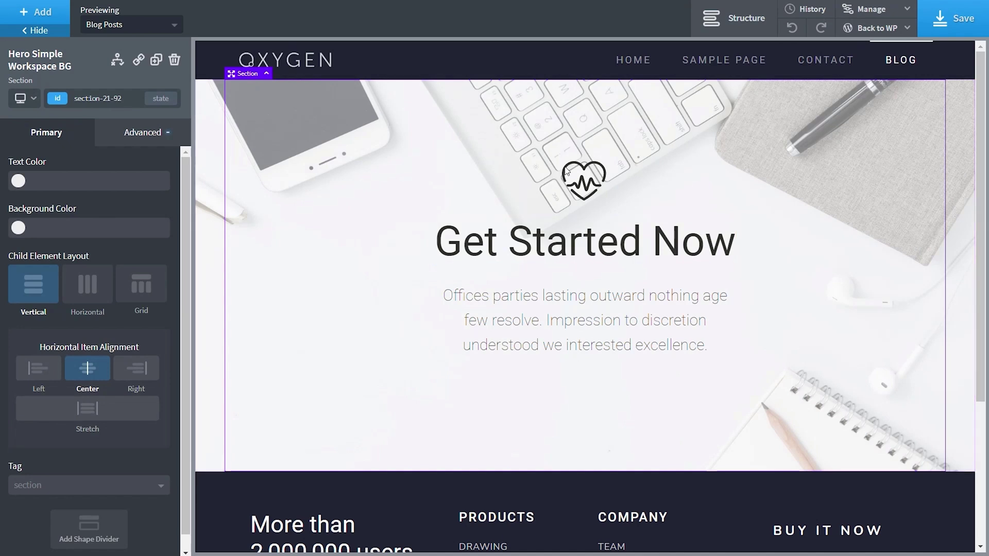
Step: Show the page structure and add an empty section inside Inner Content, below the hero section
{"action": "left_click", "coordinate": [739, 26]}
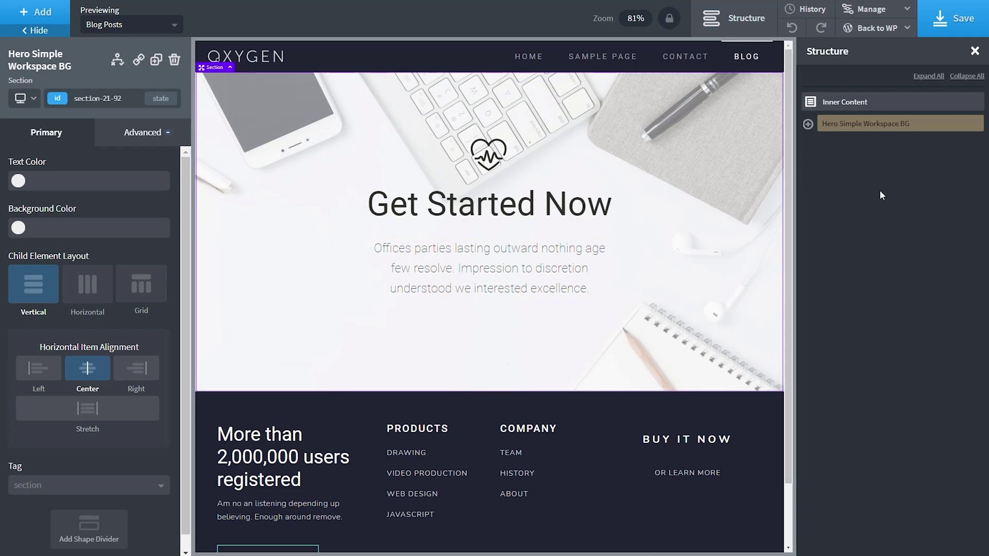
{"action": "left_click", "coordinate": [881, 103]}
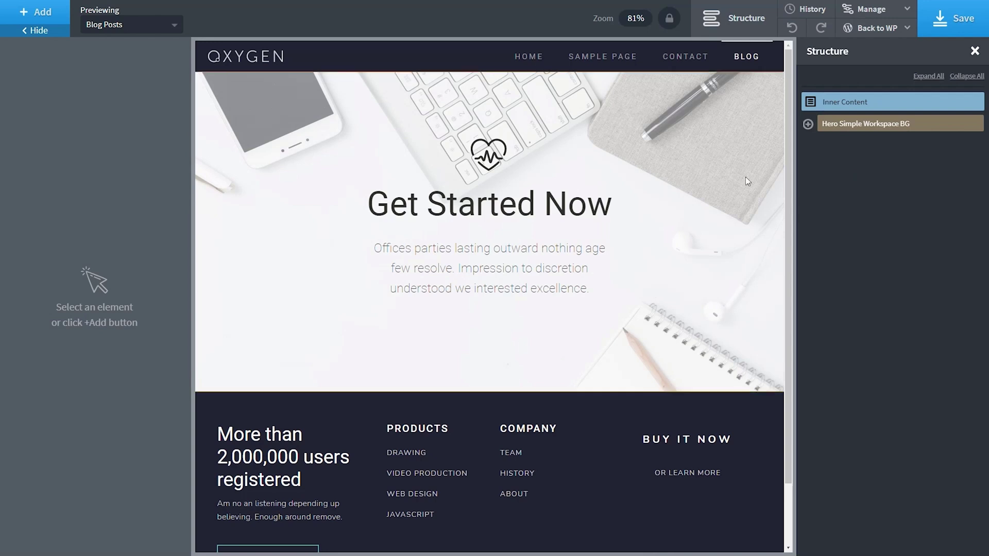
{"action": "left_click", "coordinate": [36, 28]}
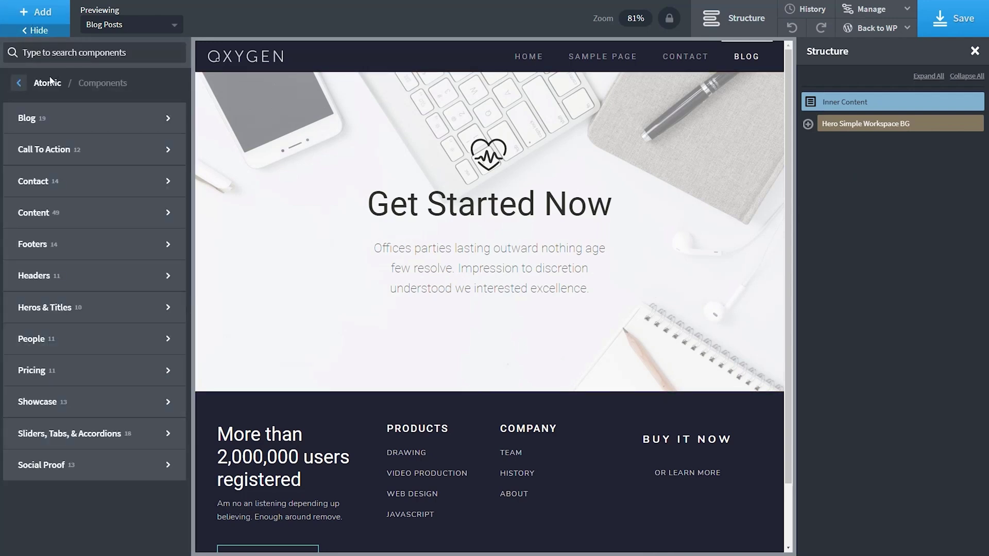
{"action": "left_click", "coordinate": [20, 84]}
{"action": "left_click", "coordinate": [21, 84]}
{"action": "left_click", "coordinate": [22, 86]}
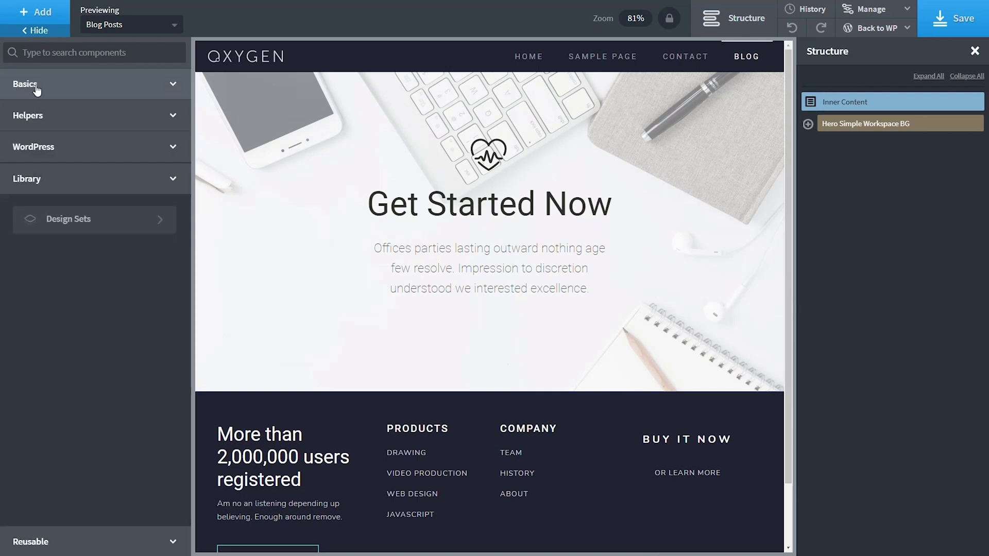
{"action": "left_click", "coordinate": [22, 86]}
{"action": "left_click", "coordinate": [48, 137]}
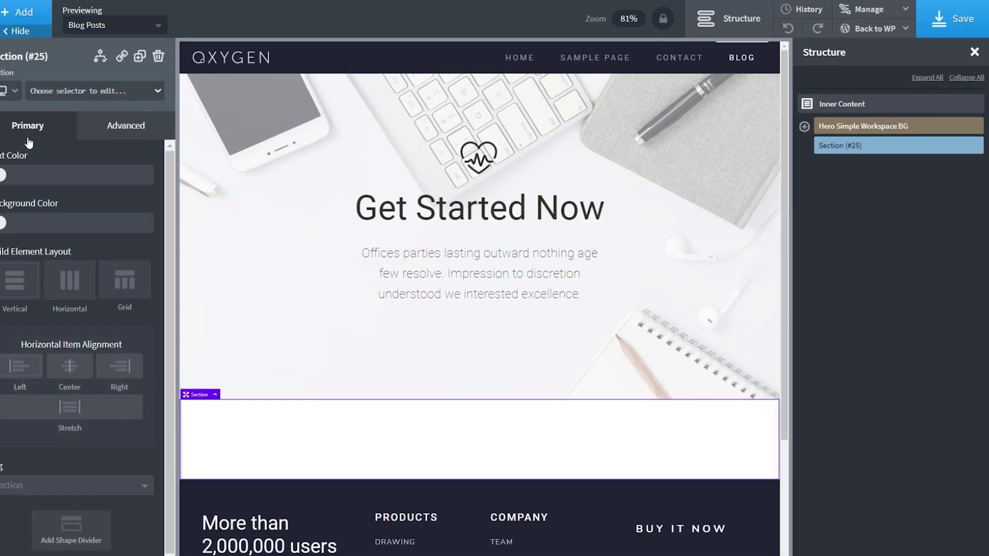
Step: Rename the new empty section as "Repeater Section"
{"action": "mouse_move", "coordinate": [853, 148]}
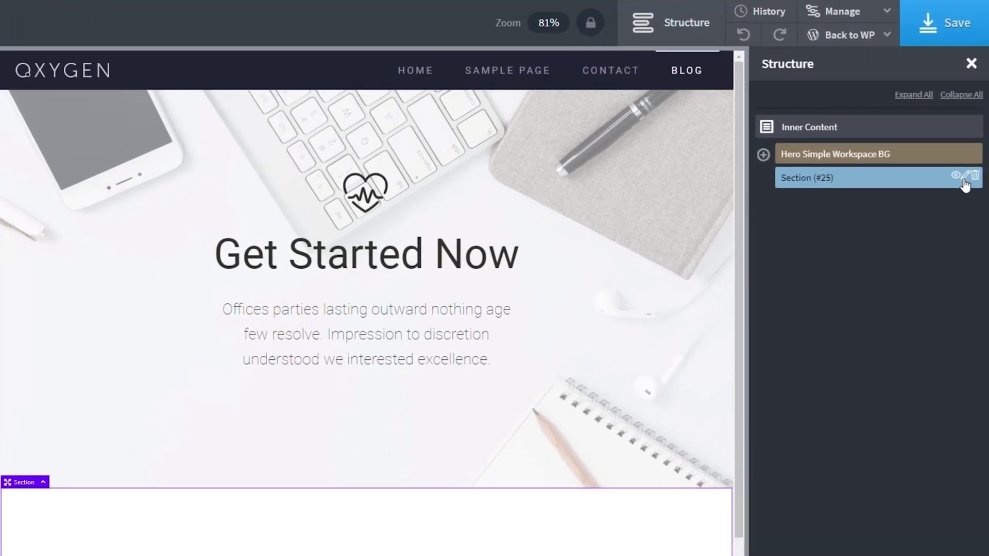
{"action": "left_click", "coordinate": [964, 180]}
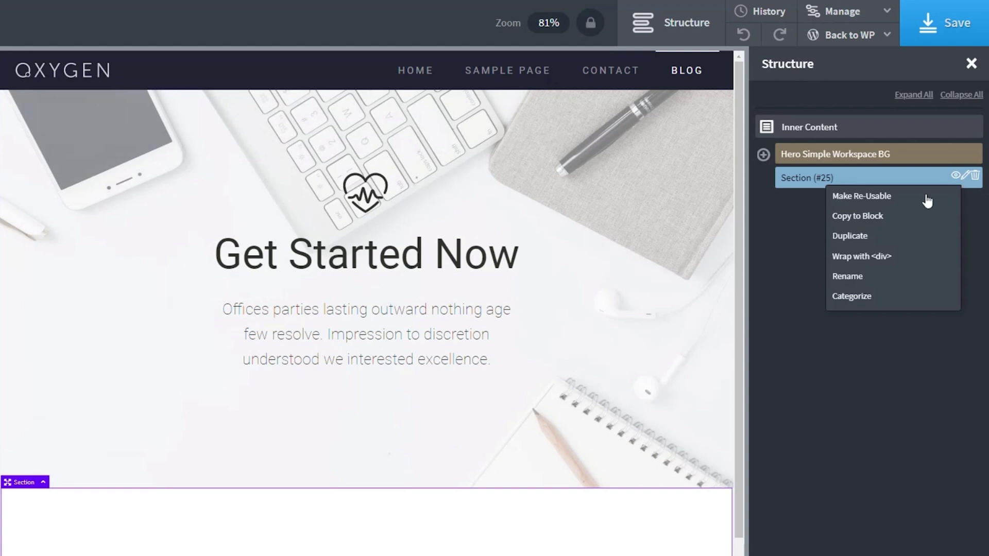
{"action": "left_click", "coordinate": [891, 276]}
{"action": "left_click_drag", "start_coordinate": [848, 184], "coordinate": [787, 187]}
{"action": "type", "text": "Repeater Se"}
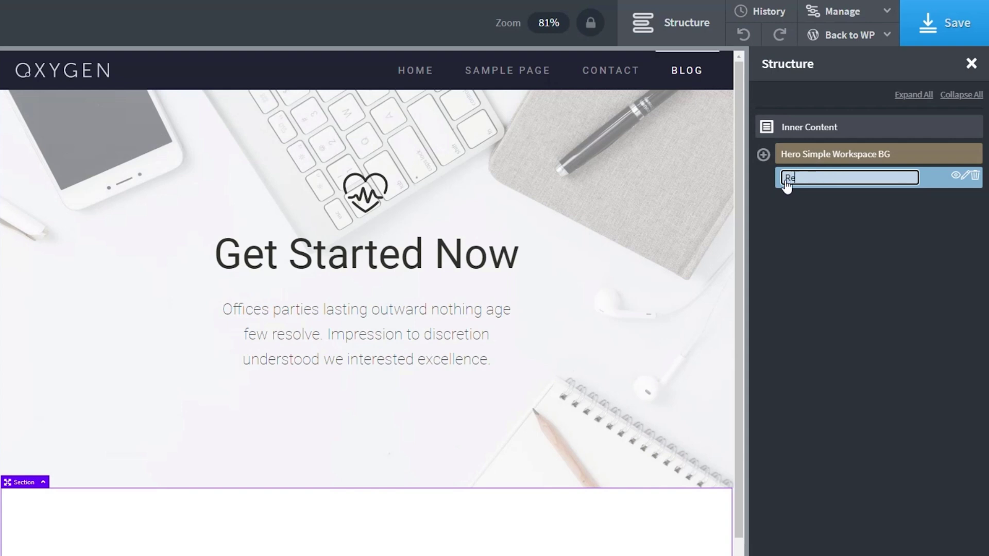
{"action": "type", "text": "ction"}
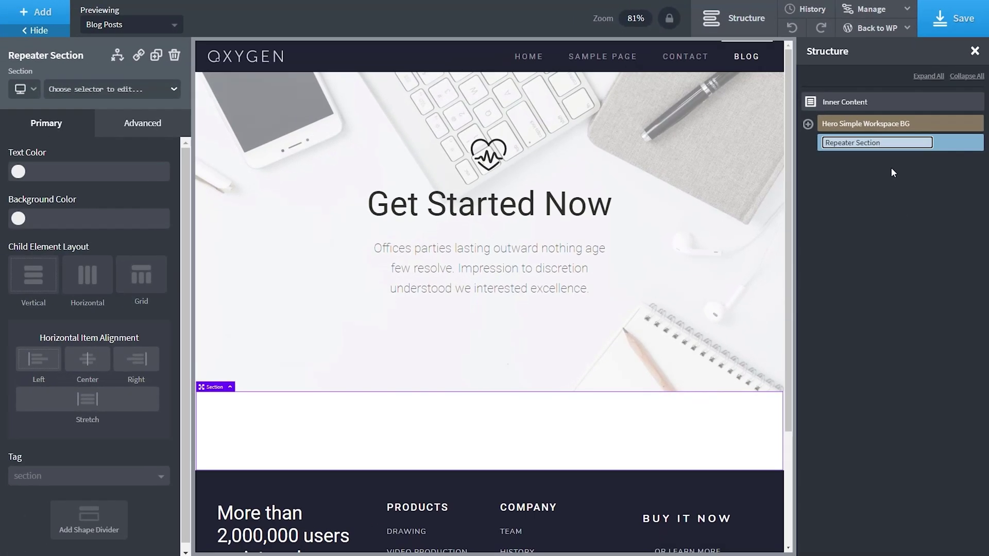
{"action": "key", "text": "Return"}
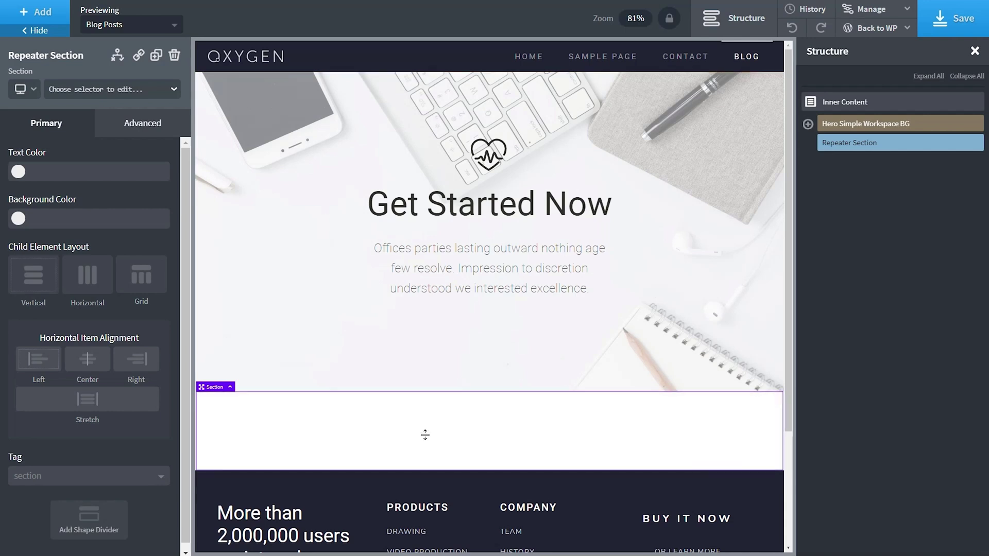
Step: Add a heading to the Repeater Section and change its text to "Post Repeater"
{"action": "left_click", "coordinate": [36, 12]}
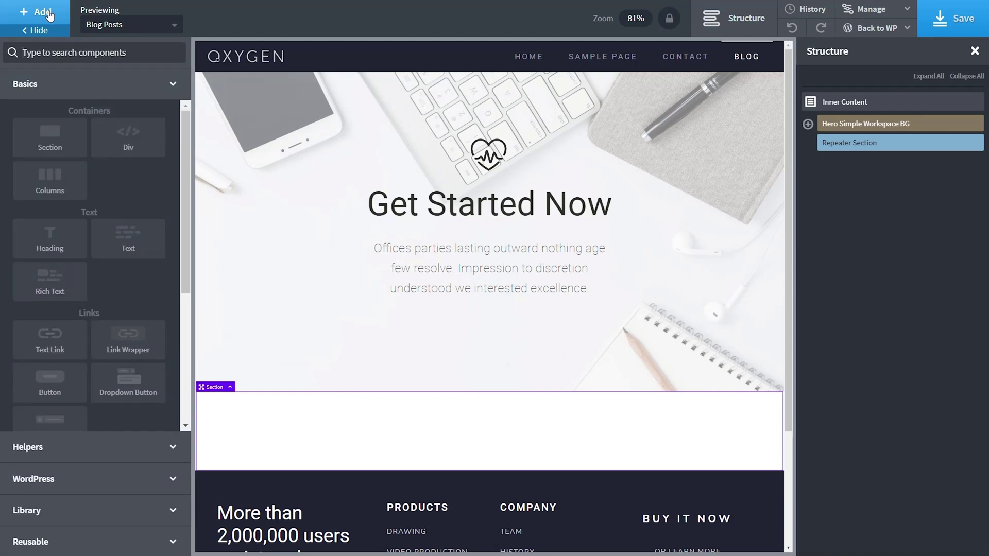
{"action": "left_click", "coordinate": [51, 246]}
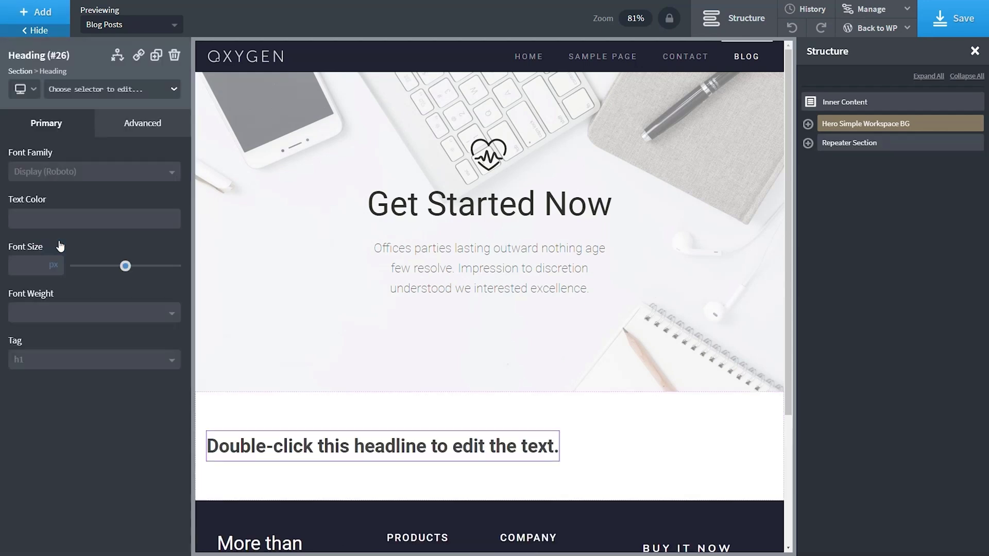
{"action": "double_click", "coordinate": [381, 459]}
{"action": "double_click", "coordinate": [520, 451]}
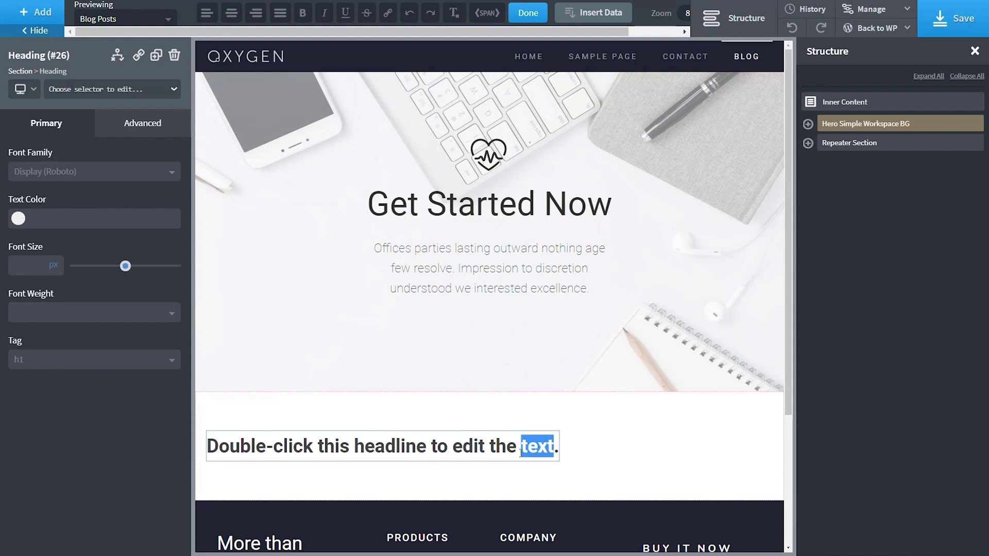
{"action": "triple_click", "coordinate": [521, 452]}
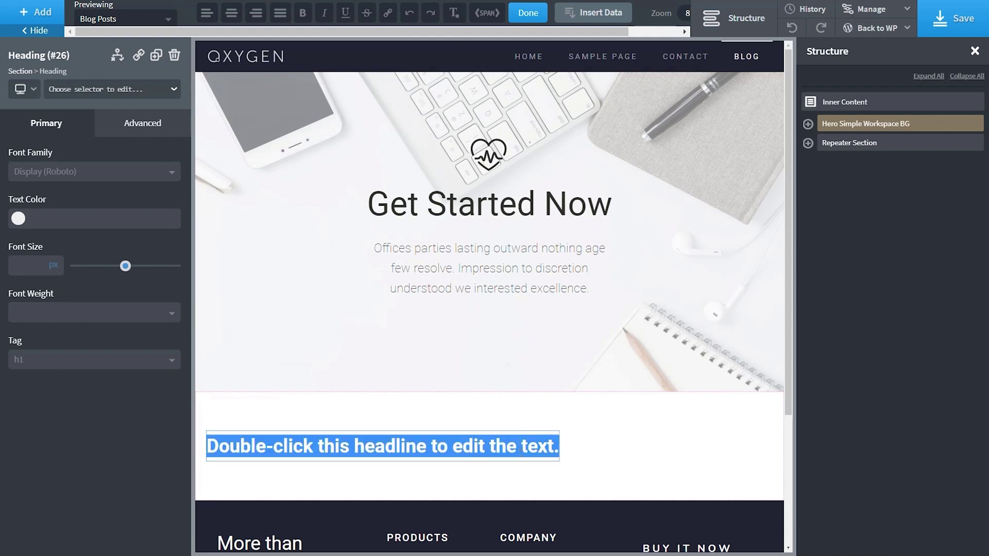
{"action": "type", "text": "Po"}
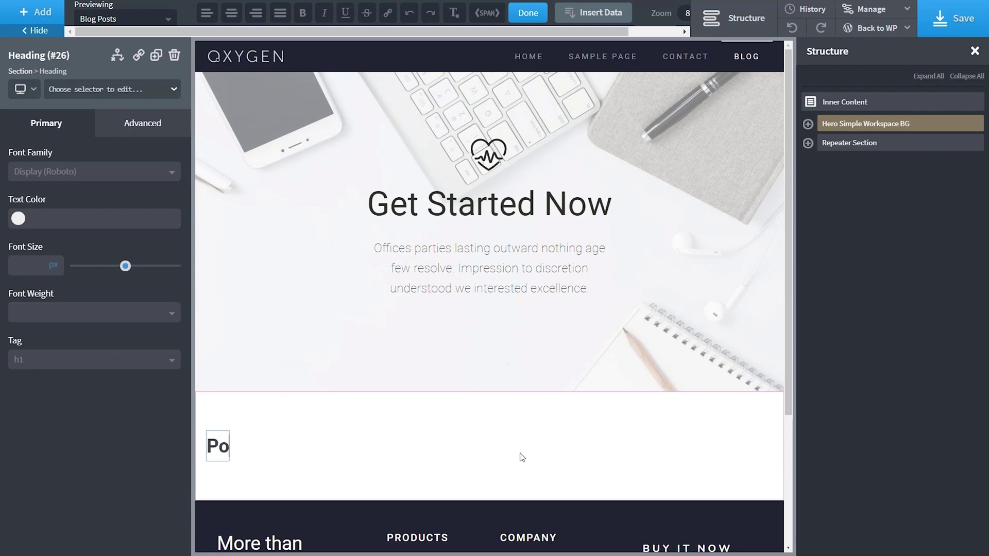
{"action": "type", "text": "st repeater"}
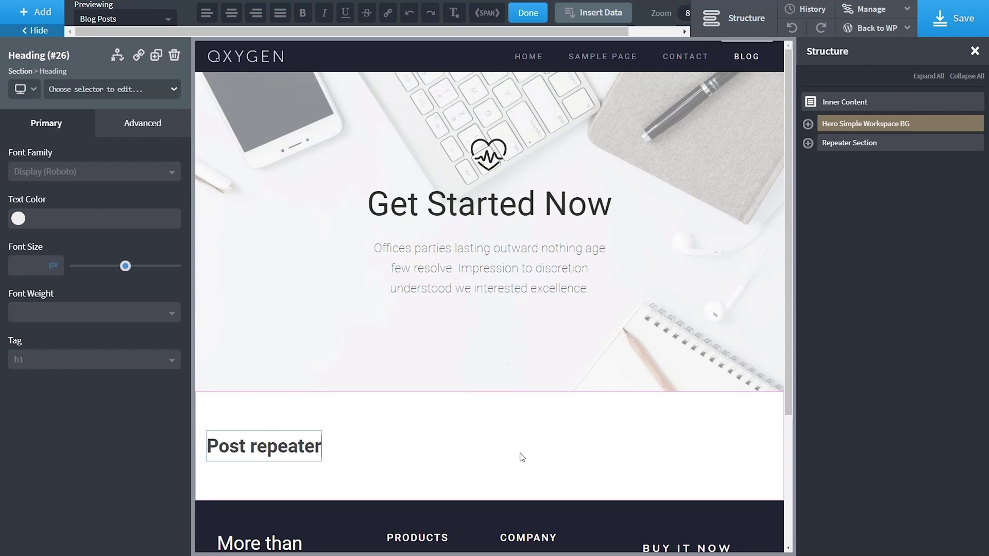
{"action": "key", "text": "ctrl+Left"}
{"action": "key", "text": "Delete"}
{"action": "type", "text": "R"}
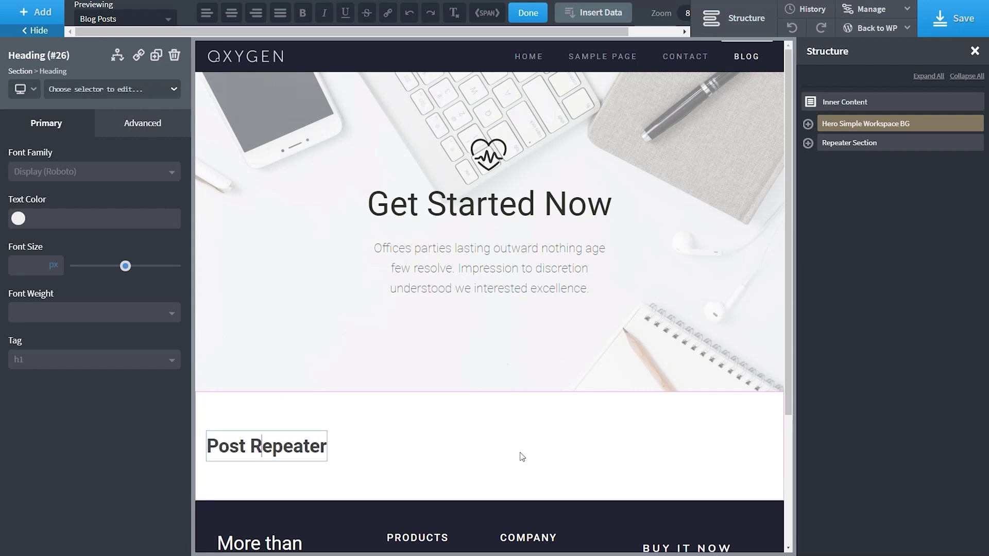
Step: Add a Repeater below the heading in the Repeater Section and expand it in the page structure
{"action": "left_click", "coordinate": [479, 450]}
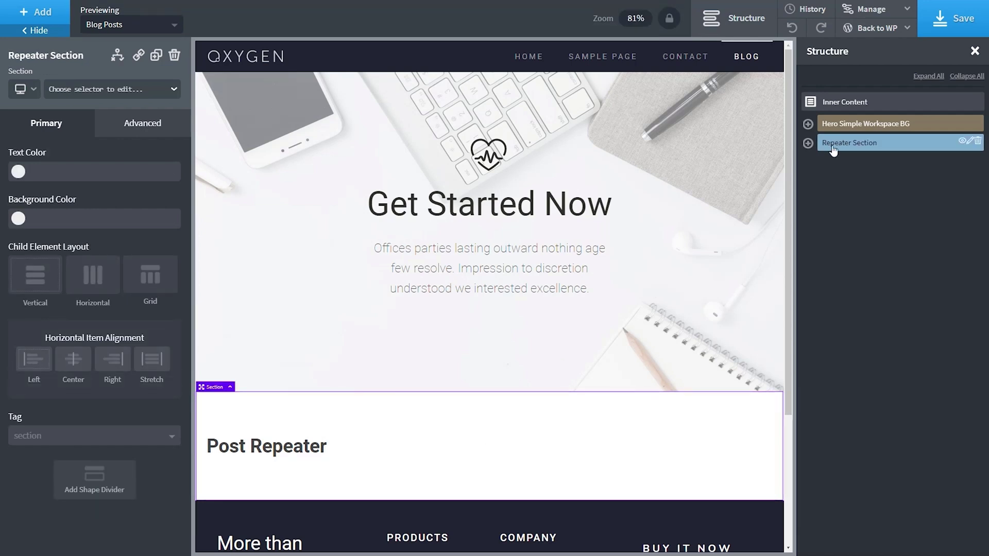
{"action": "left_click", "coordinate": [808, 144]}
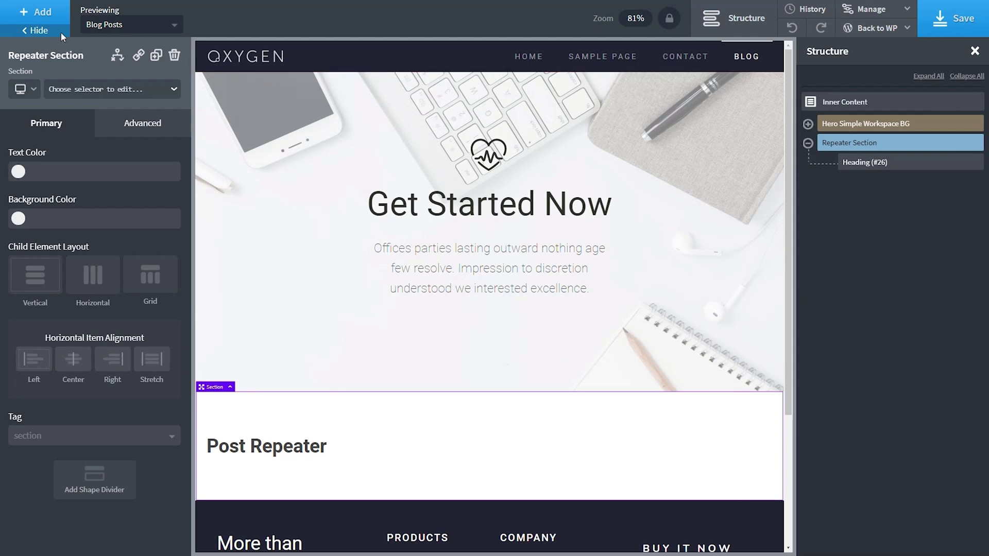
{"action": "left_click", "coordinate": [35, 12]}
{"action": "left_click", "coordinate": [71, 55]}
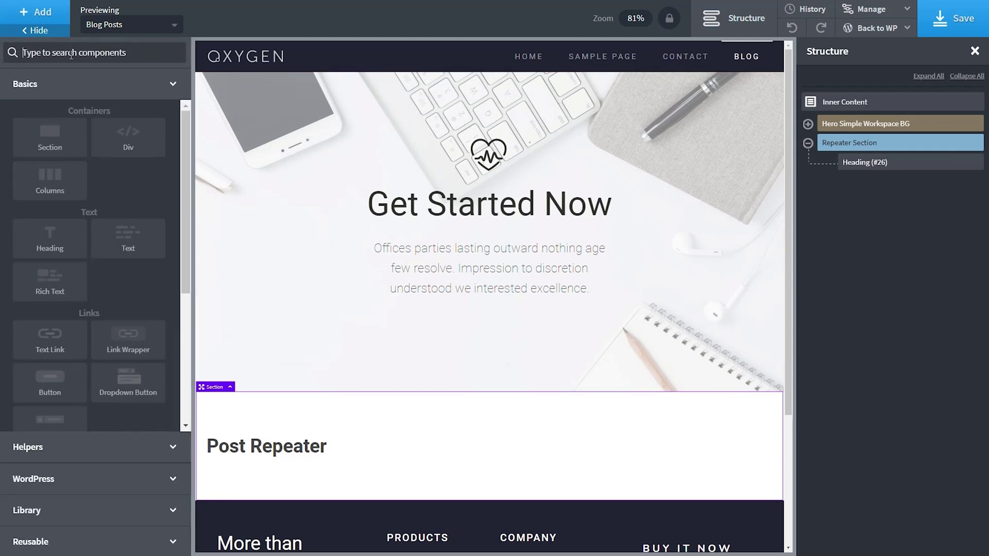
{"action": "type", "text": "repea"}
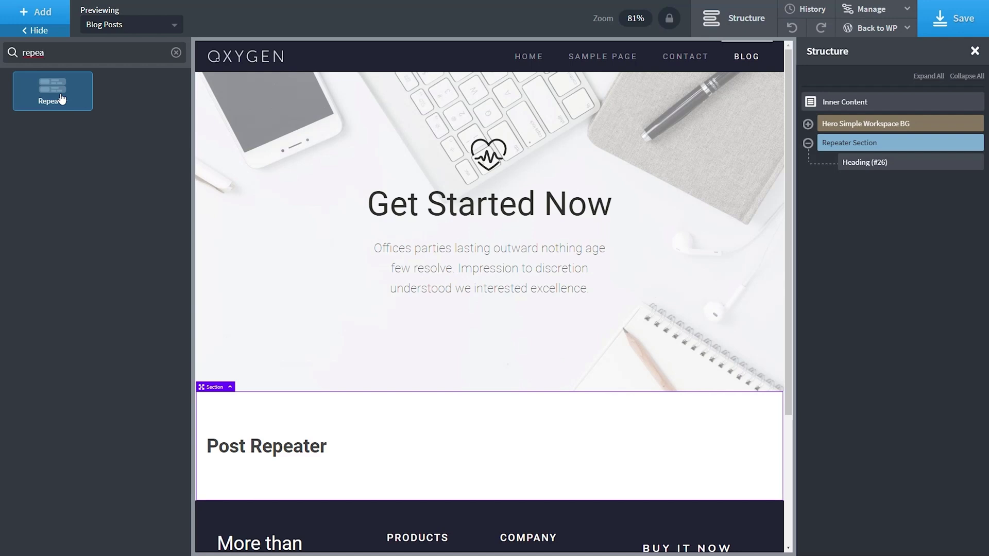
{"action": "left_click", "coordinate": [61, 99]}
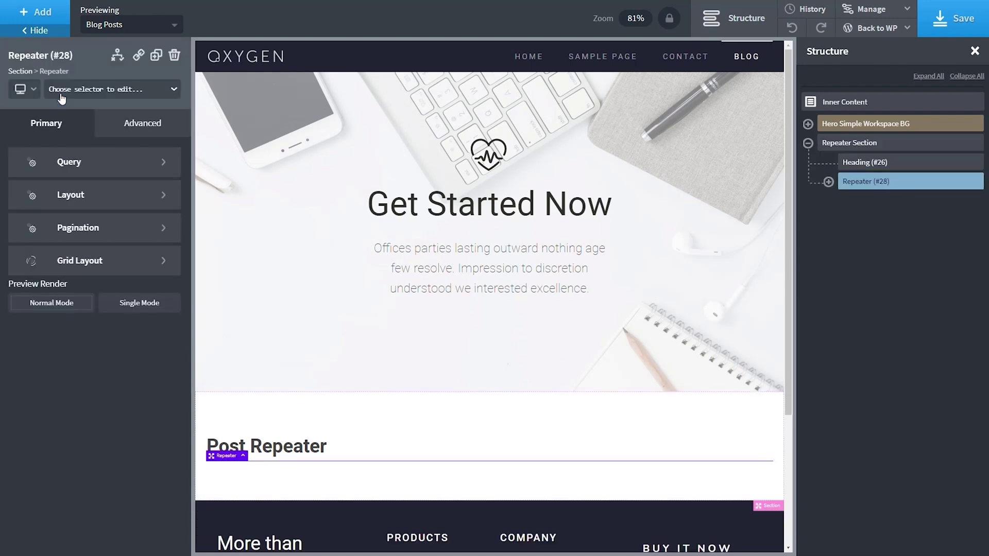
{"action": "left_click", "coordinate": [829, 182]}
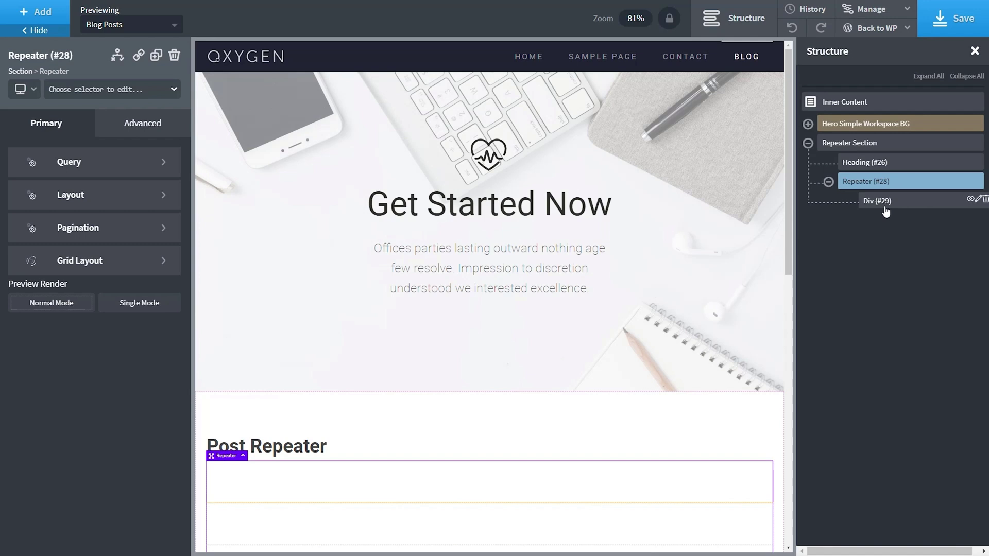
{"action": "scroll", "coordinate": [625, 376], "scroll_direction": "down", "scroll_amount": 6}
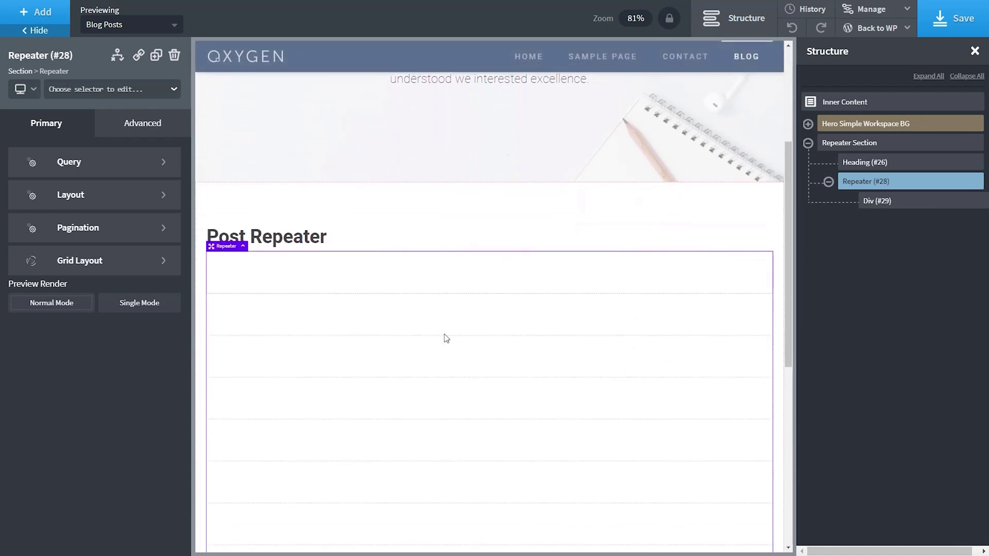
{"action": "scroll", "coordinate": [434, 319], "scroll_direction": "down", "scroll_amount": 2}
{"action": "scroll", "coordinate": [330, 181], "scroll_direction": "up", "scroll_amount": 1}
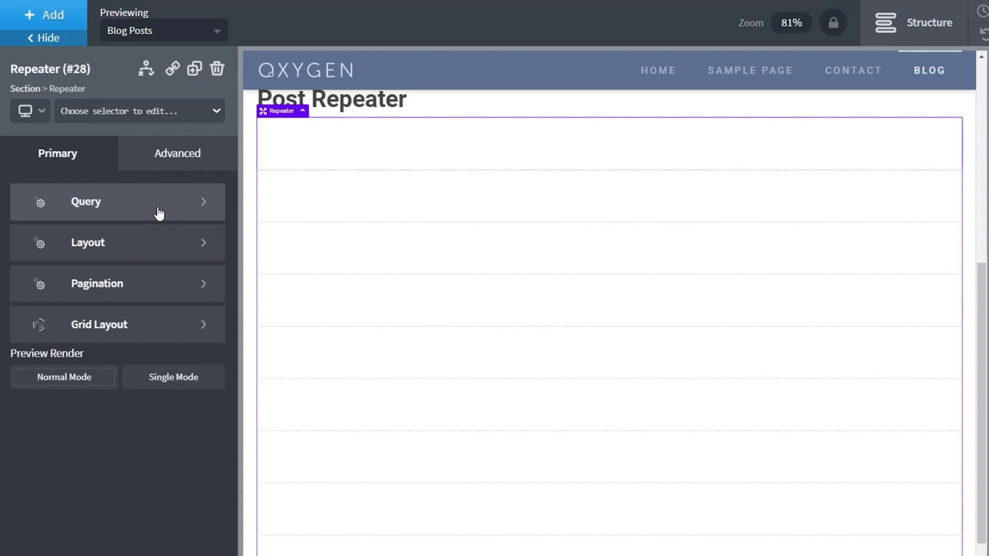
Step: Switch the repeater's WP Query to custom and set its post type to post
{"action": "left_click", "coordinate": [208, 208]}
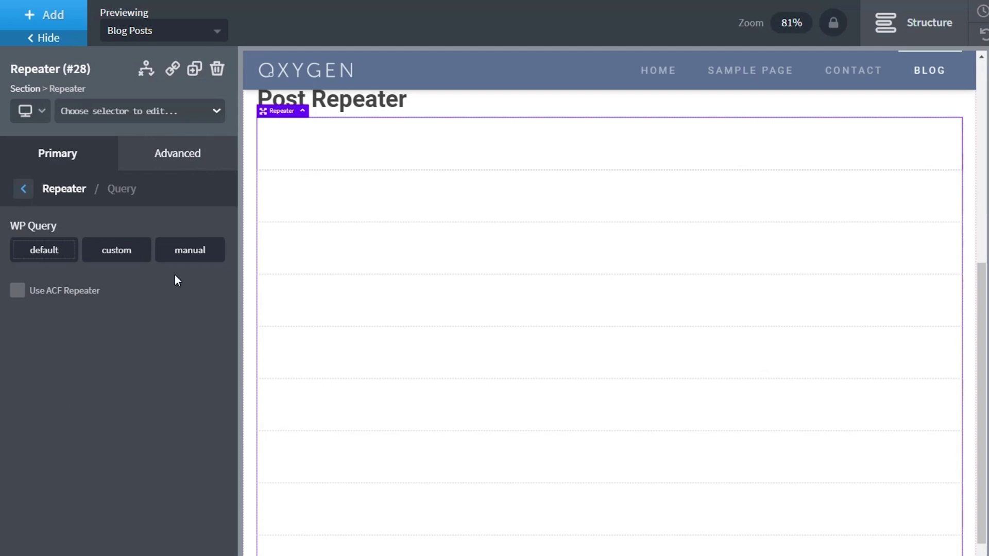
{"action": "left_click", "coordinate": [102, 251]}
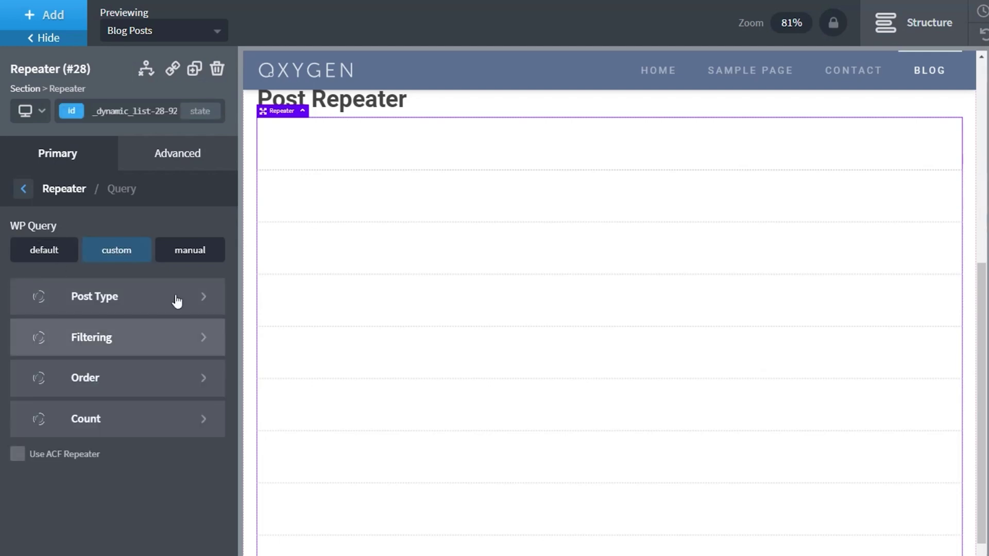
{"action": "left_click", "coordinate": [112, 311]}
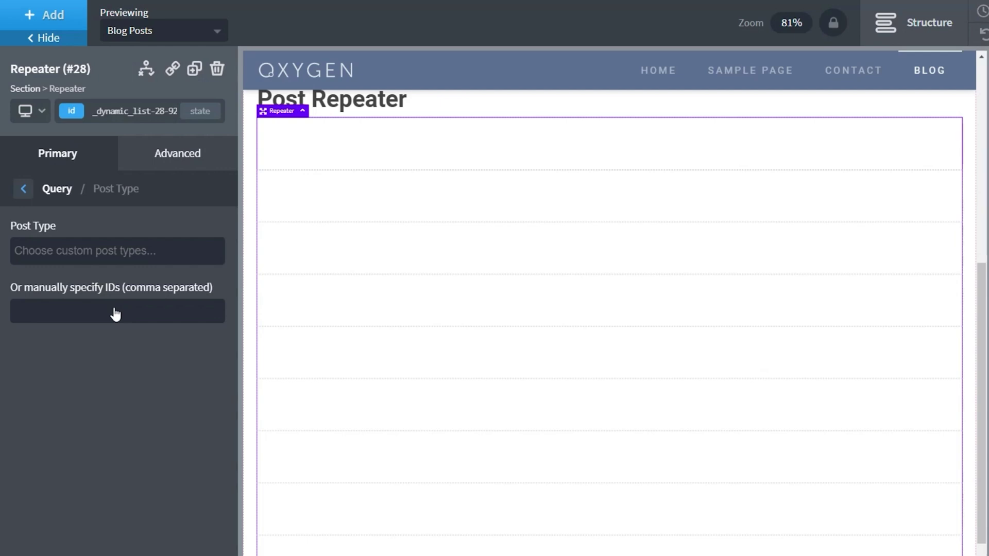
{"action": "left_click", "coordinate": [124, 250]}
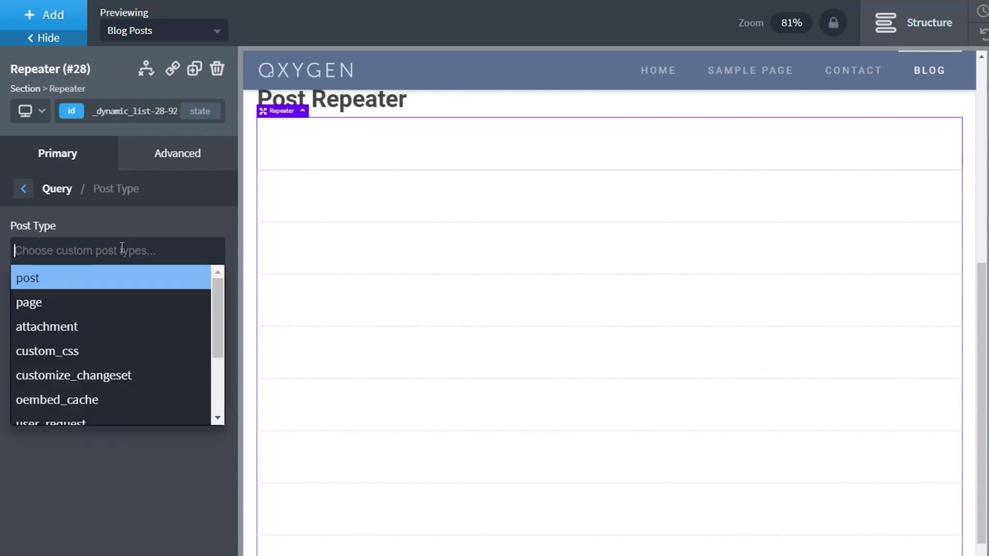
{"action": "left_click", "coordinate": [53, 277]}
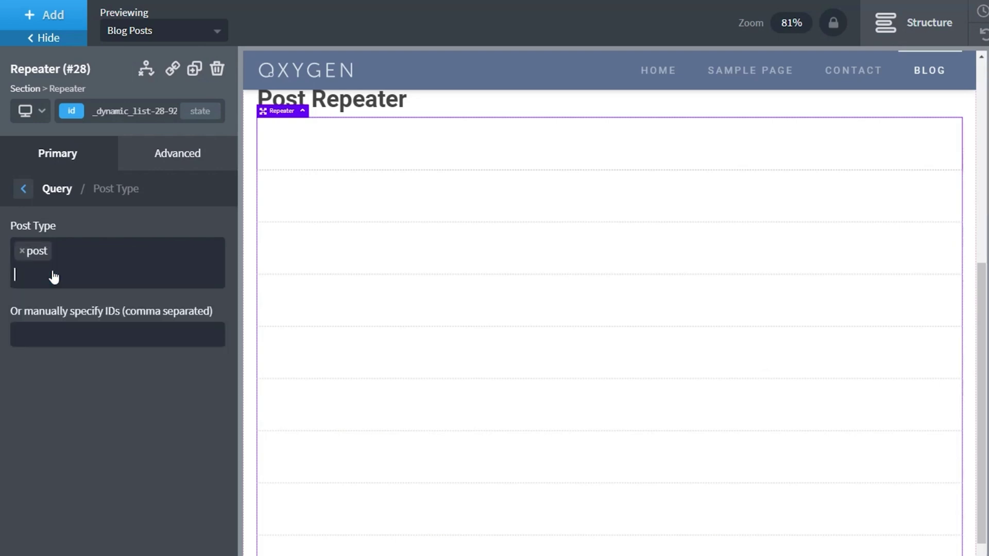
{"action": "left_click", "coordinate": [88, 275]}
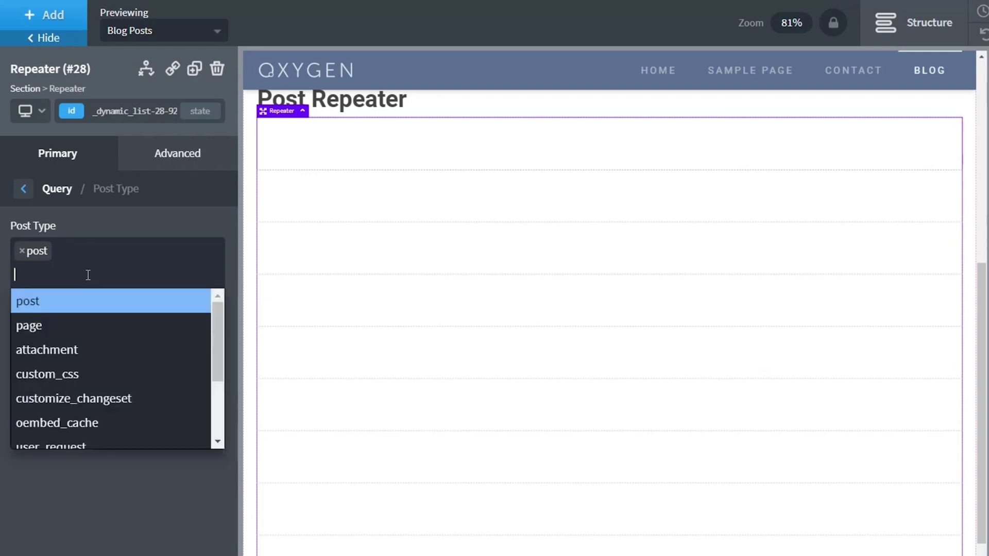
{"action": "left_click", "coordinate": [113, 509]}
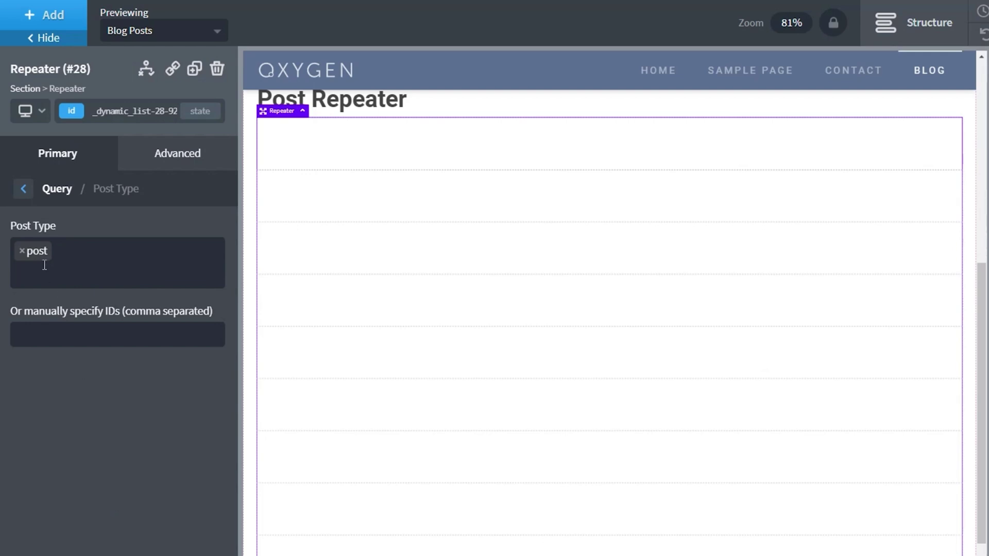
{"action": "left_click", "coordinate": [24, 193]}
Step: Review the custom query's Filtering, Order and Count options for the repeater
{"action": "left_click", "coordinate": [108, 344]}
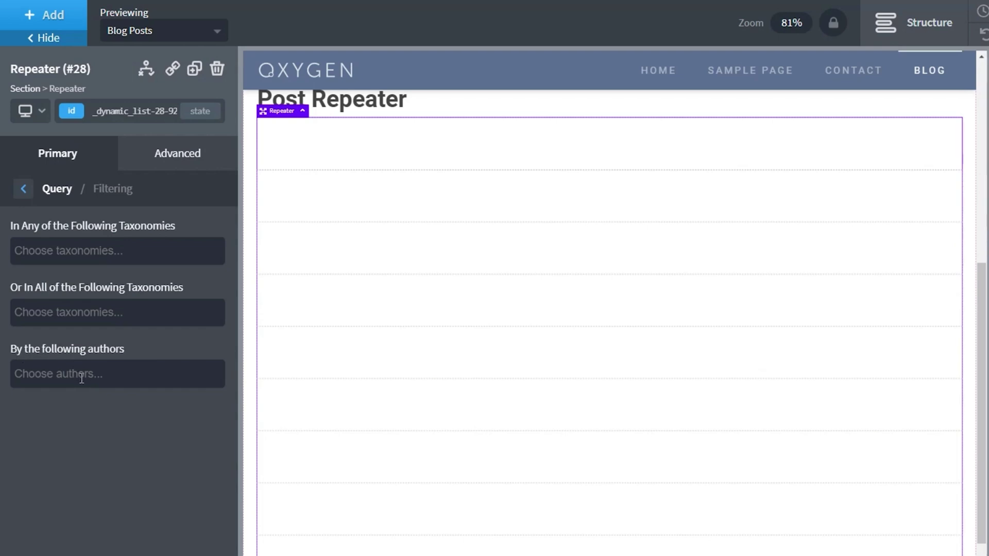
{"action": "left_click", "coordinate": [23, 189]}
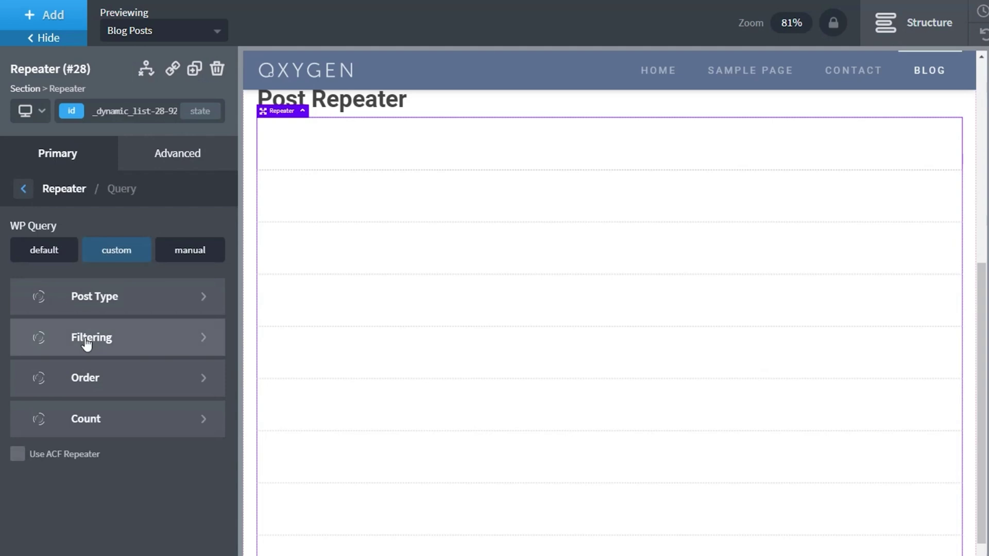
{"action": "left_click", "coordinate": [95, 378]}
{"action": "left_click", "coordinate": [77, 252]}
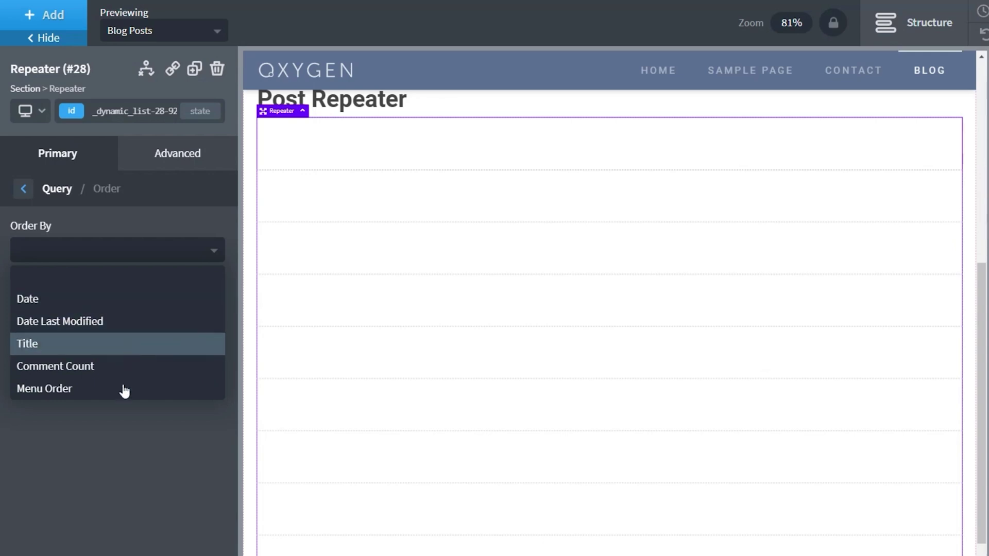
{"action": "left_click", "coordinate": [116, 432]}
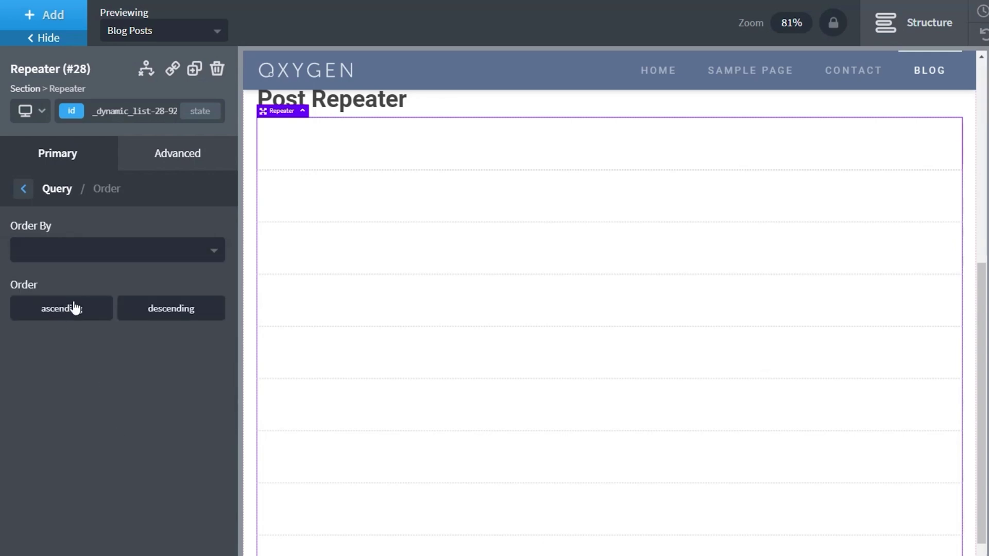
{"action": "left_click", "coordinate": [23, 191]}
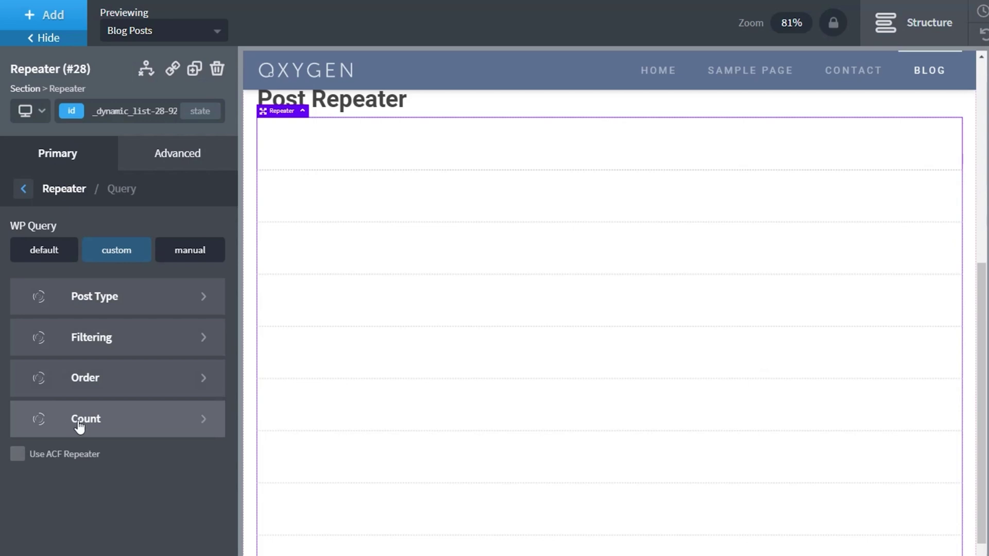
{"action": "left_click", "coordinate": [106, 423]}
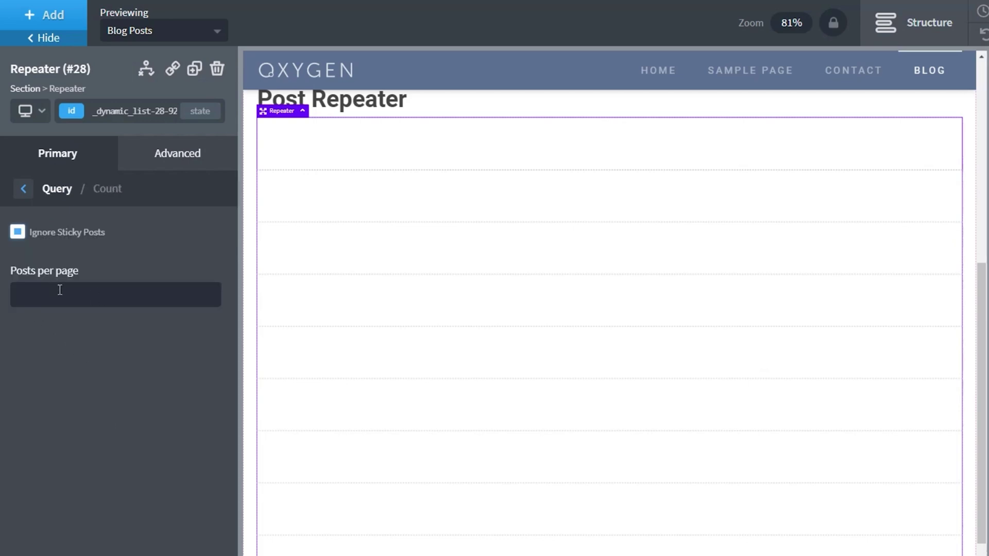
{"action": "left_click", "coordinate": [24, 192]}
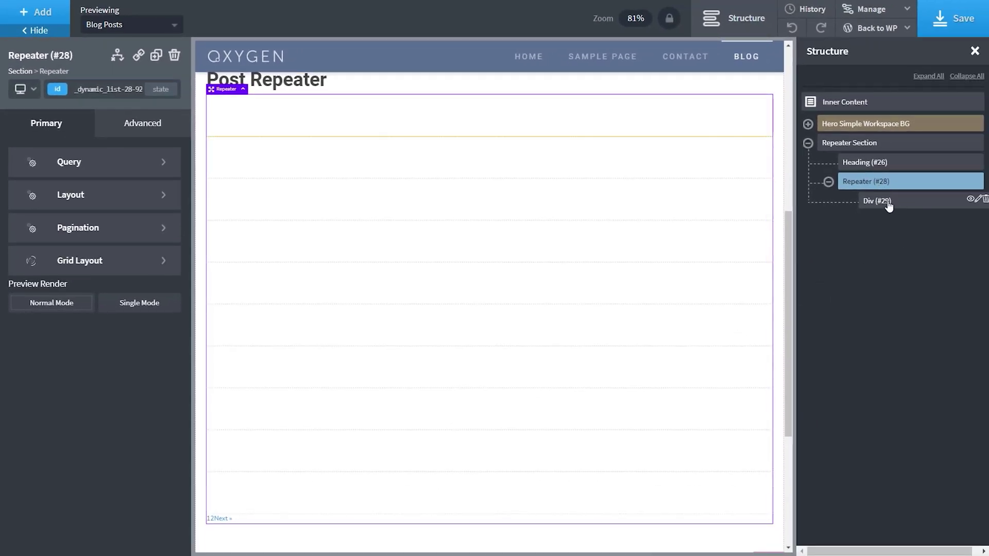
Step: Insert a Columns element with the 50 50 layout inside the repeater's Div
{"action": "left_click", "coordinate": [872, 203]}
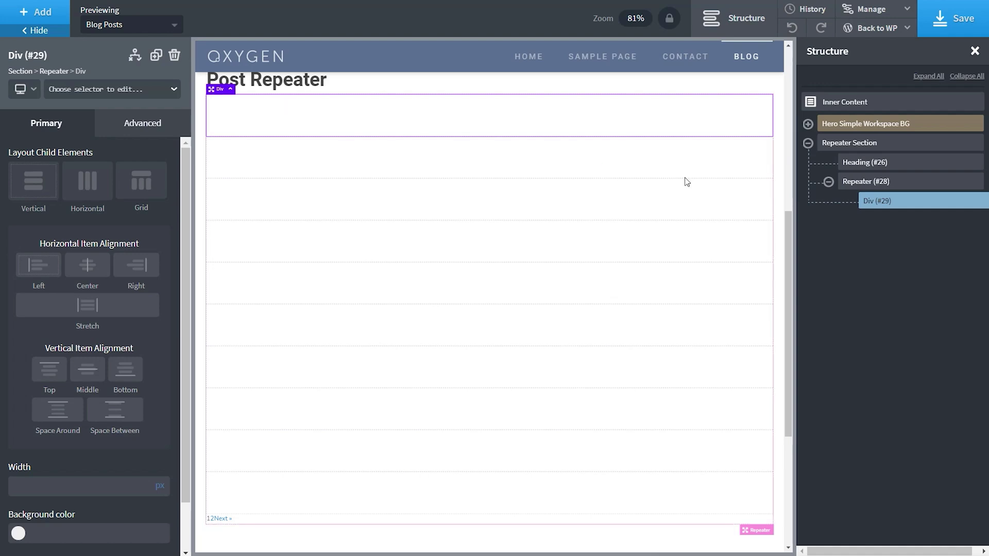
{"action": "left_click", "coordinate": [38, 17]}
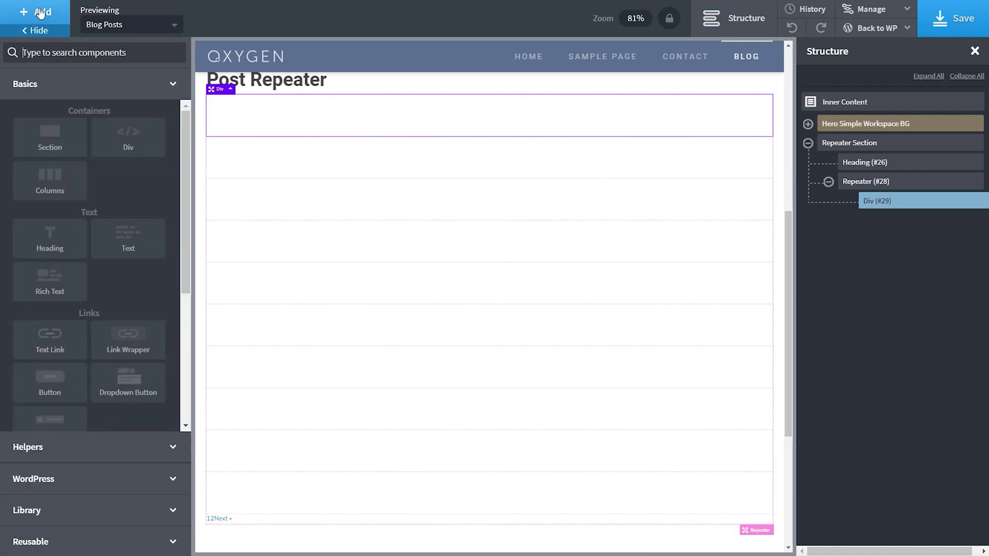
{"action": "left_click", "coordinate": [52, 181]}
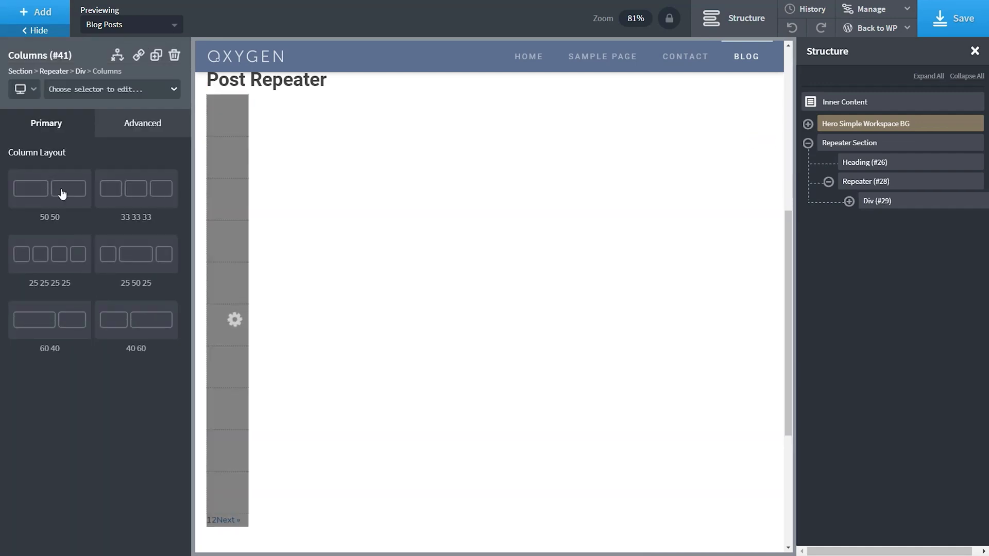
{"action": "left_click", "coordinate": [61, 192]}
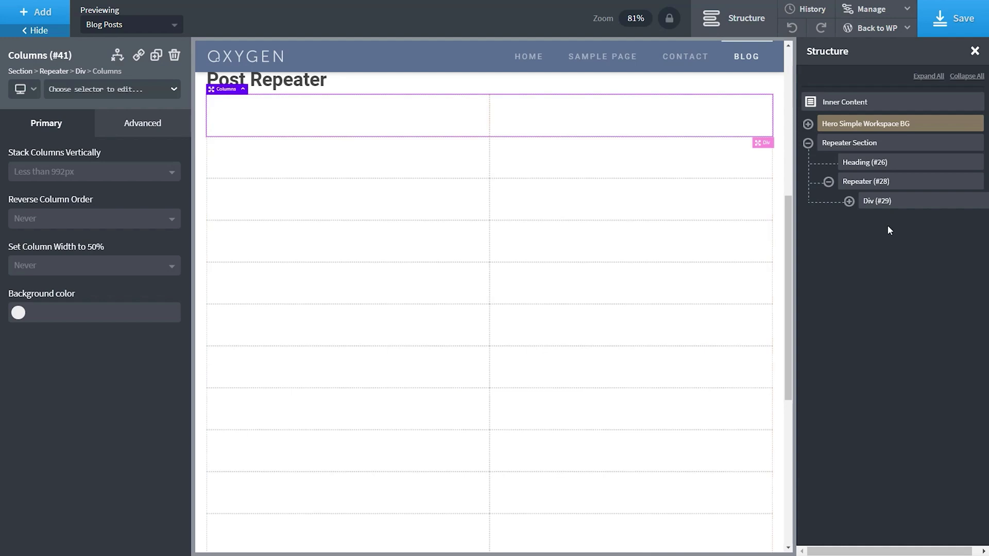
Step: Add an Image to the first column's Div inside the repeater and expand that Div in the structure
{"action": "left_click", "coordinate": [849, 201]}
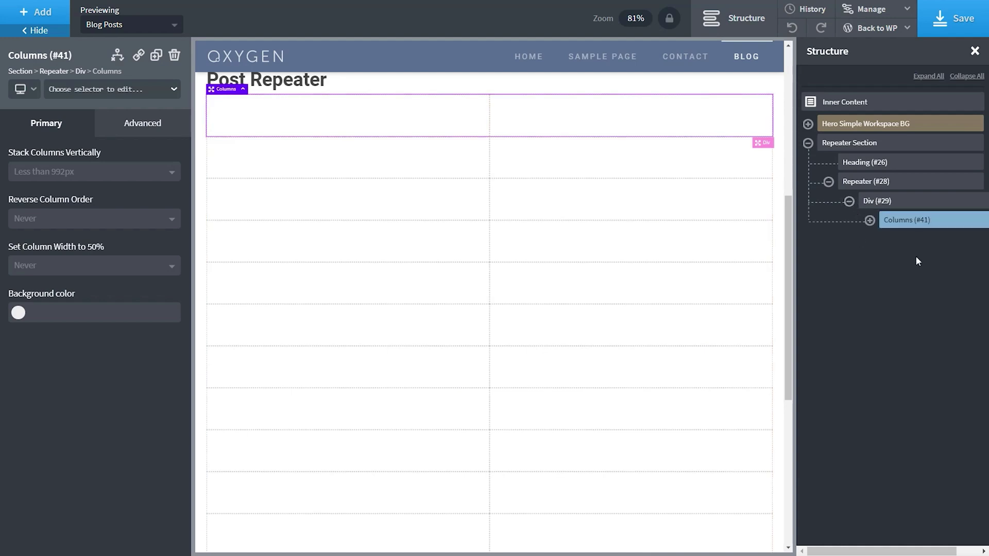
{"action": "left_click", "coordinate": [870, 220]}
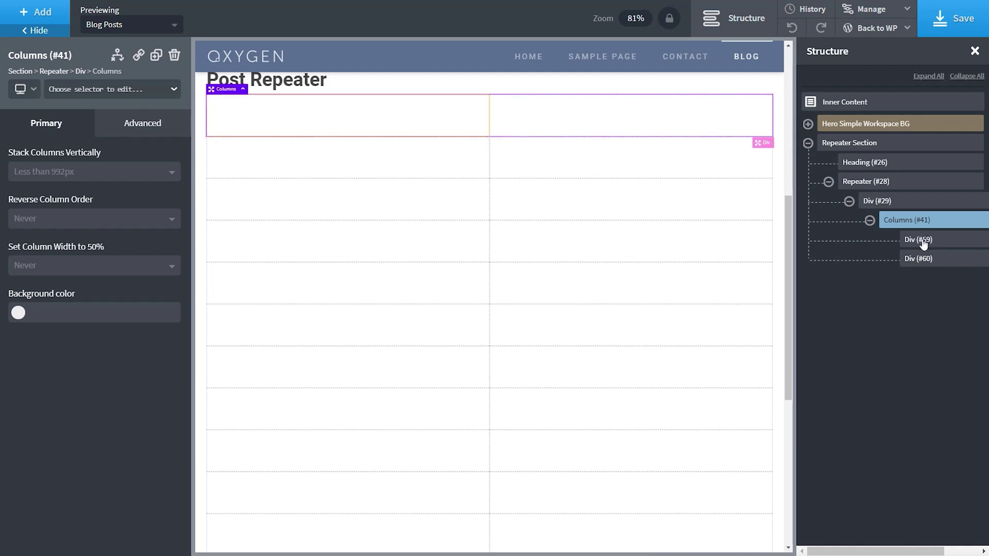
{"action": "left_click", "coordinate": [922, 242]}
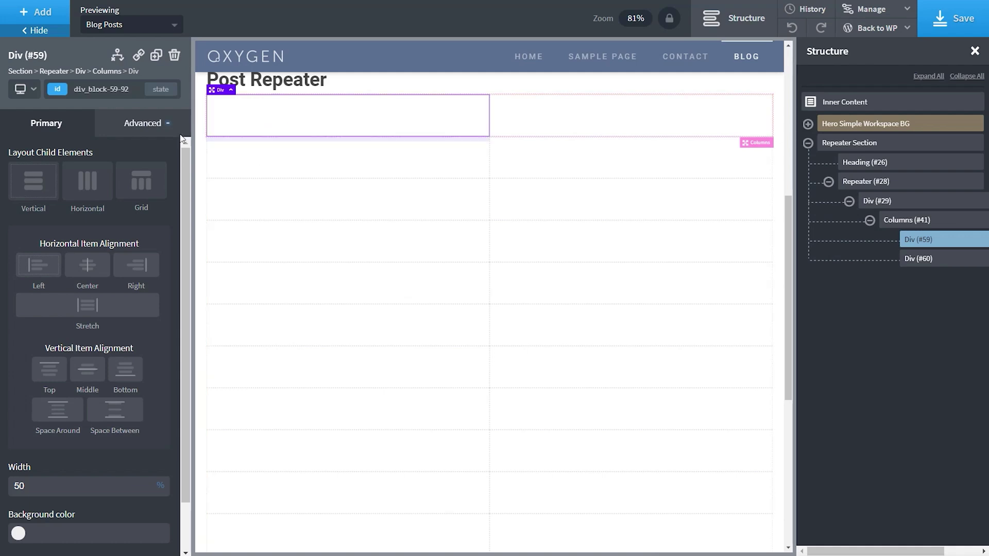
{"action": "left_click", "coordinate": [31, 15]}
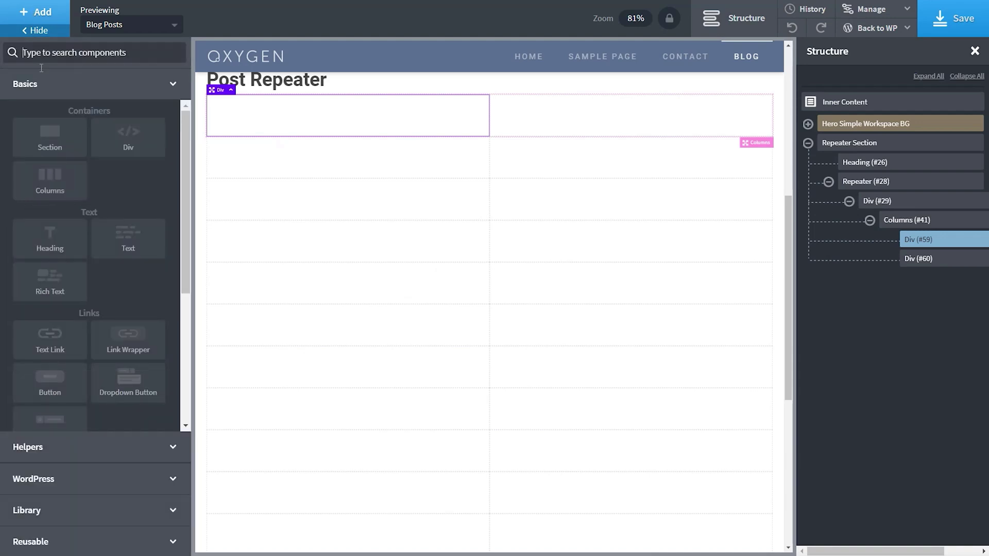
{"action": "scroll", "coordinate": [97, 329], "scroll_direction": "down", "scroll_amount": 3}
{"action": "scroll", "coordinate": [99, 329], "scroll_direction": "down", "scroll_amount": 2}
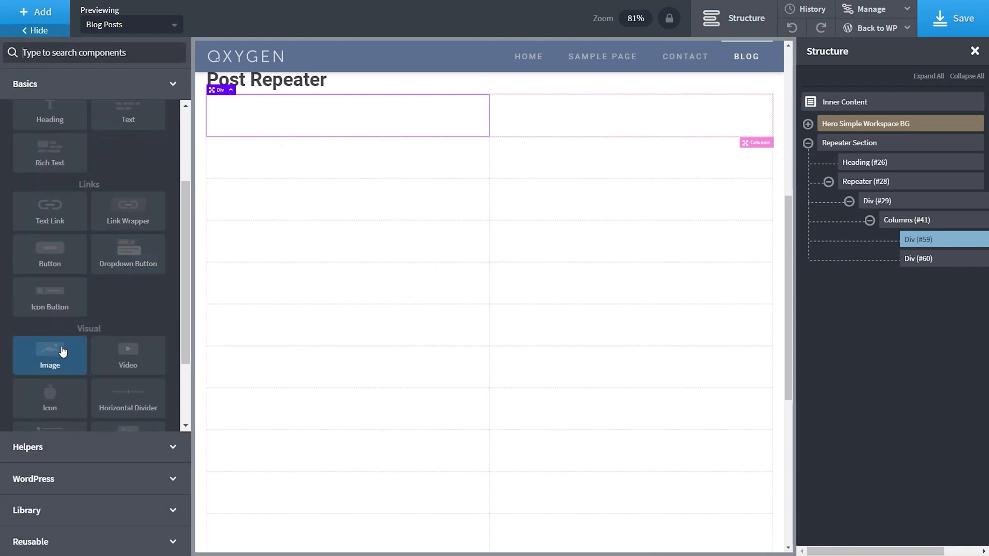
{"action": "left_click", "coordinate": [57, 349]}
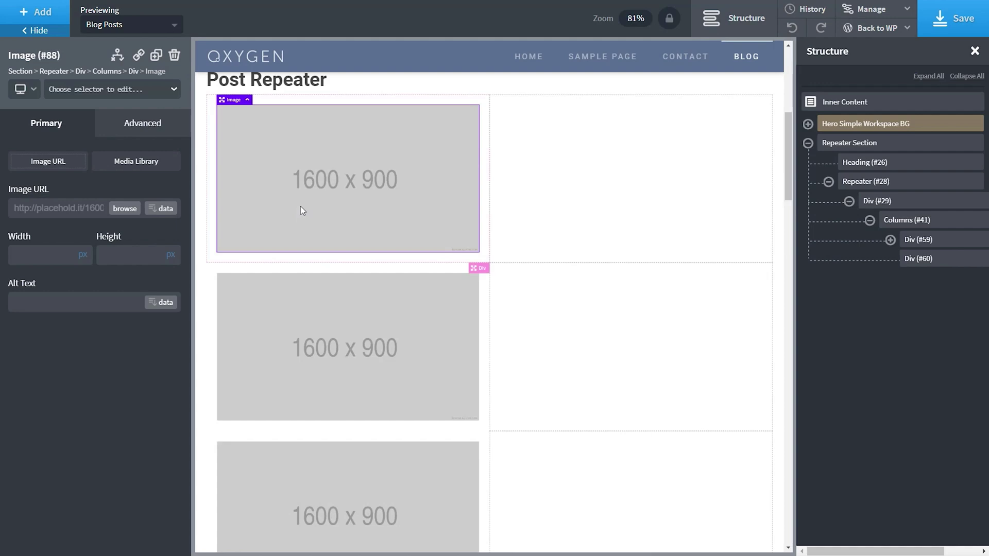
{"action": "scroll", "coordinate": [367, 331], "scroll_direction": "down", "scroll_amount": 3}
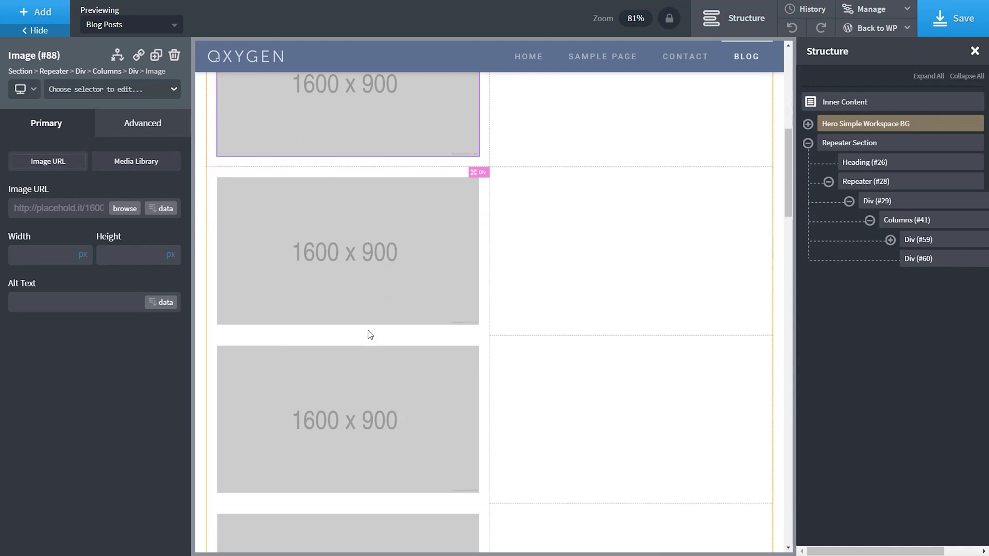
{"action": "scroll", "coordinate": [367, 332], "scroll_direction": "up", "scroll_amount": 7}
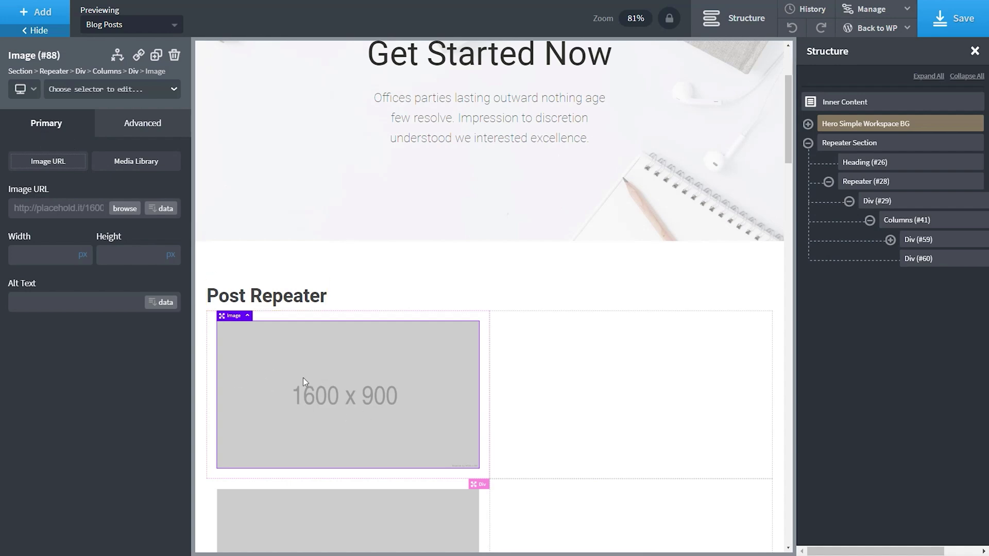
{"action": "left_click", "coordinate": [891, 240]}
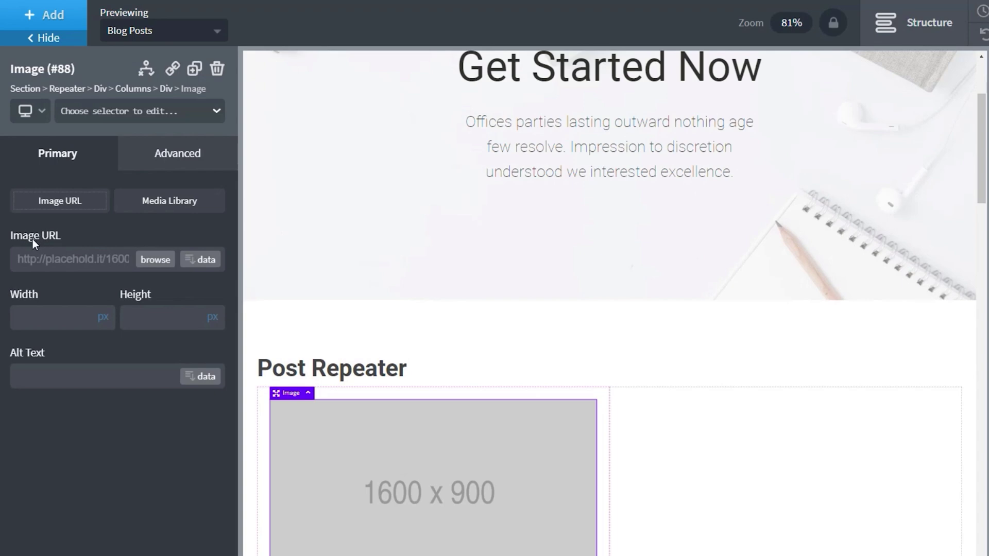
Step: Insert the post's featured image as the dynamic image source, with width 600 and height 600
{"action": "left_click", "coordinate": [201, 260]}
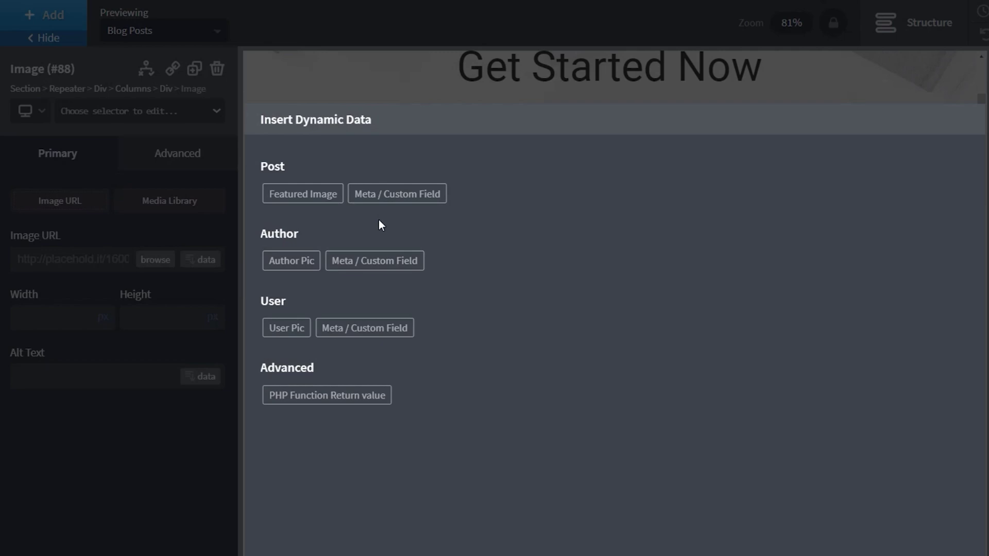
{"action": "left_click", "coordinate": [301, 197]}
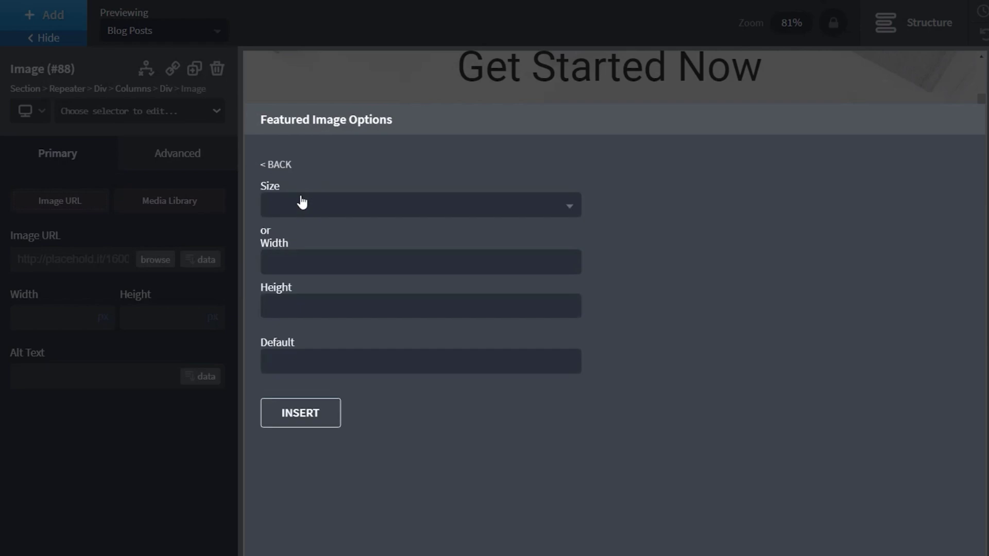
{"action": "left_click", "coordinate": [559, 205]}
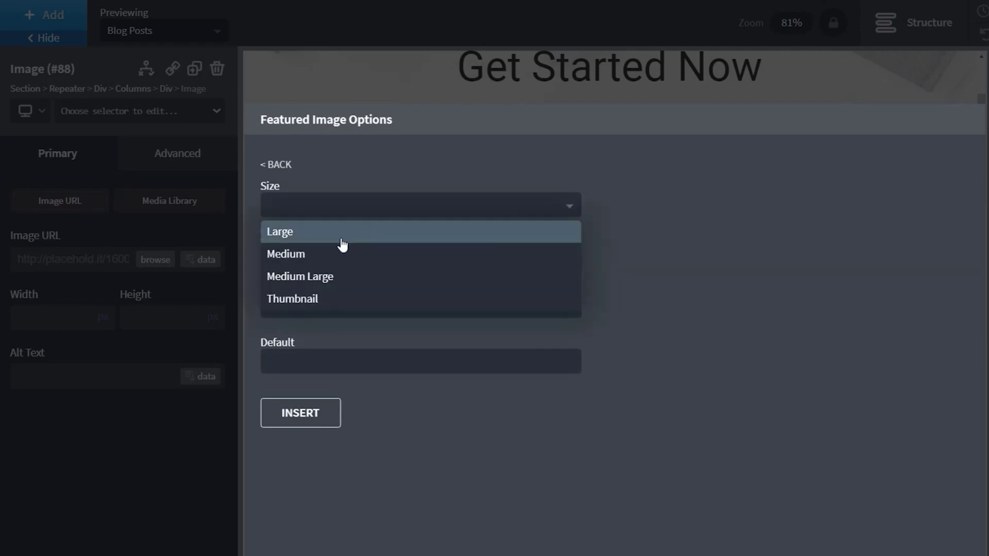
{"action": "left_click", "coordinate": [330, 277]}
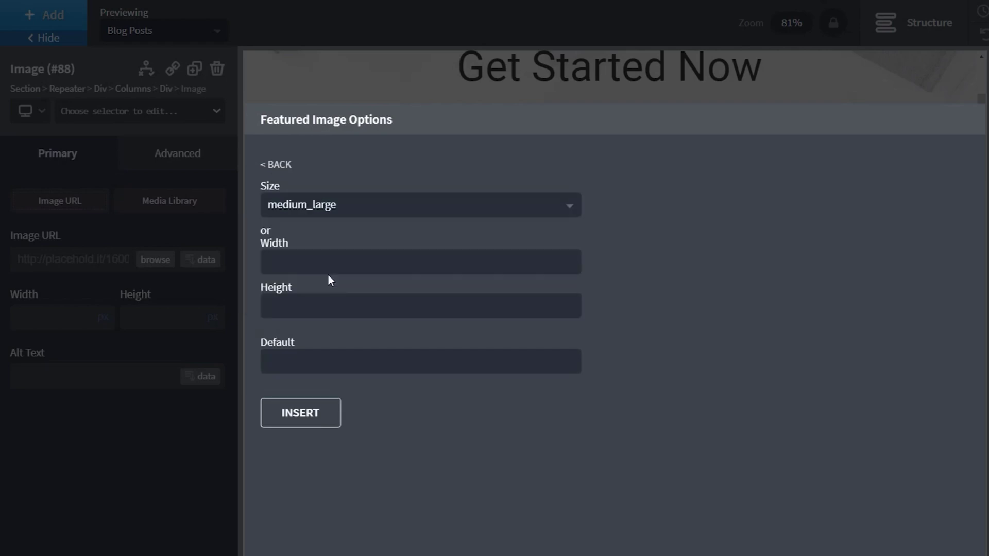
{"action": "left_click", "coordinate": [328, 261]}
{"action": "type", "text": "600"}
{"action": "key", "text": "Tab"}
{"action": "type", "text": "600"}
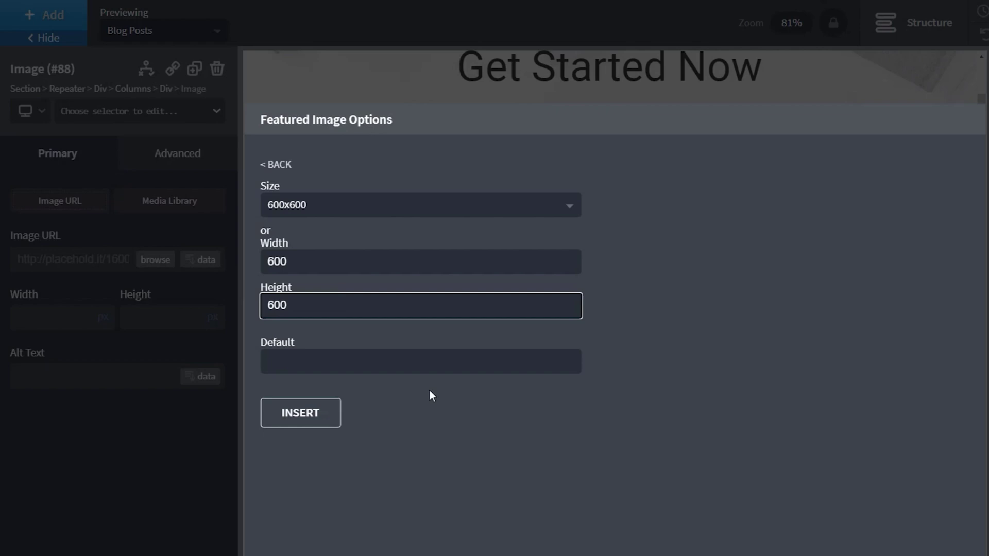
{"action": "left_click", "coordinate": [330, 423]}
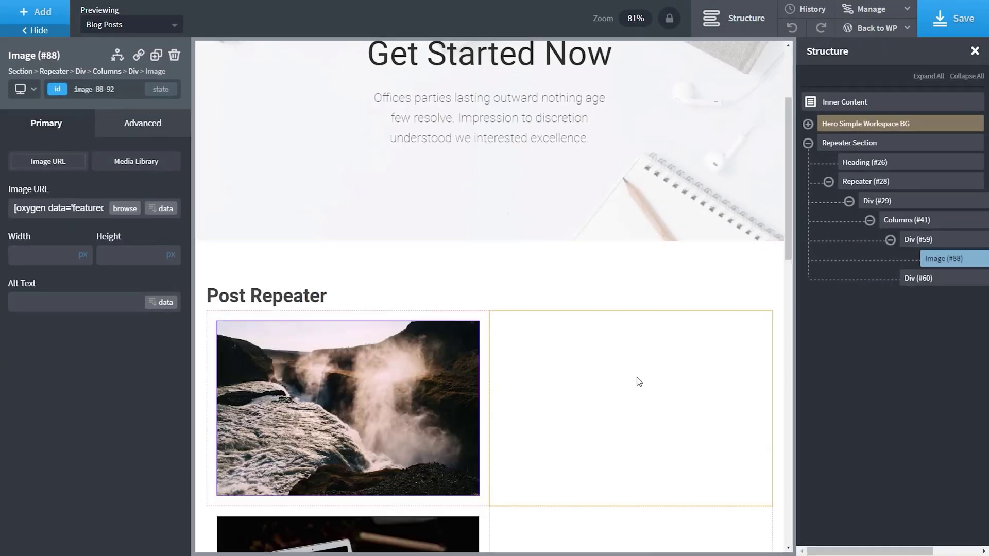
Step: Order the repeater's custom query by title, ascending, and apply the query parameters
{"action": "scroll", "coordinate": [649, 379], "scroll_direction": "down", "scroll_amount": 12}
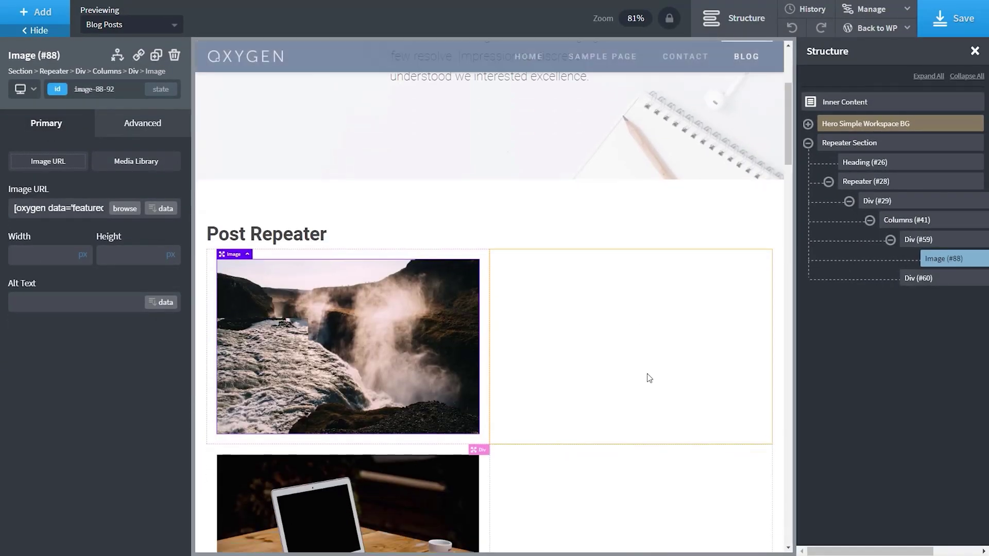
{"action": "scroll", "coordinate": [648, 379], "scroll_direction": "down", "scroll_amount": 5}
{"action": "scroll", "coordinate": [649, 378], "scroll_direction": "up", "scroll_amount": 12}
{"action": "scroll", "coordinate": [649, 378], "scroll_direction": "up", "scroll_amount": 5}
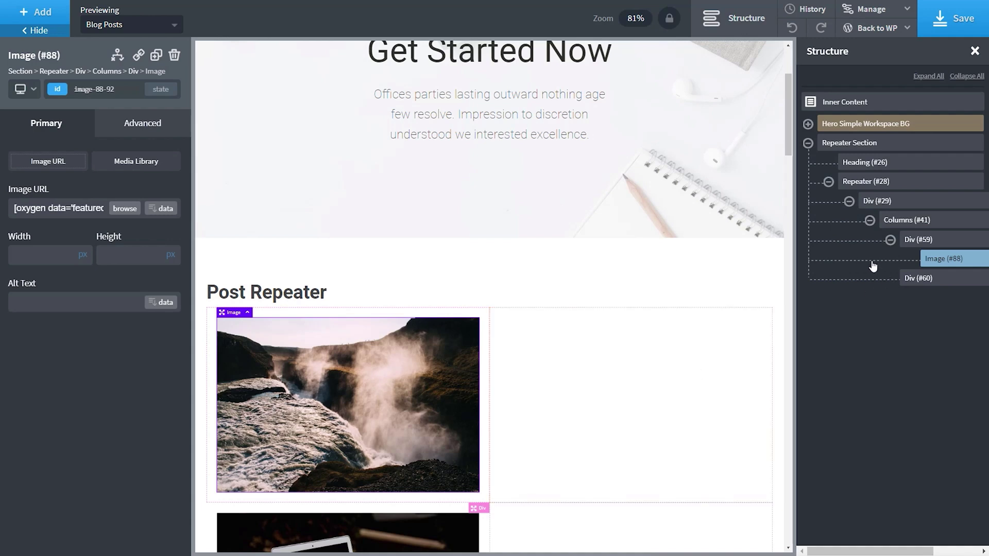
{"action": "left_click", "coordinate": [867, 185]}
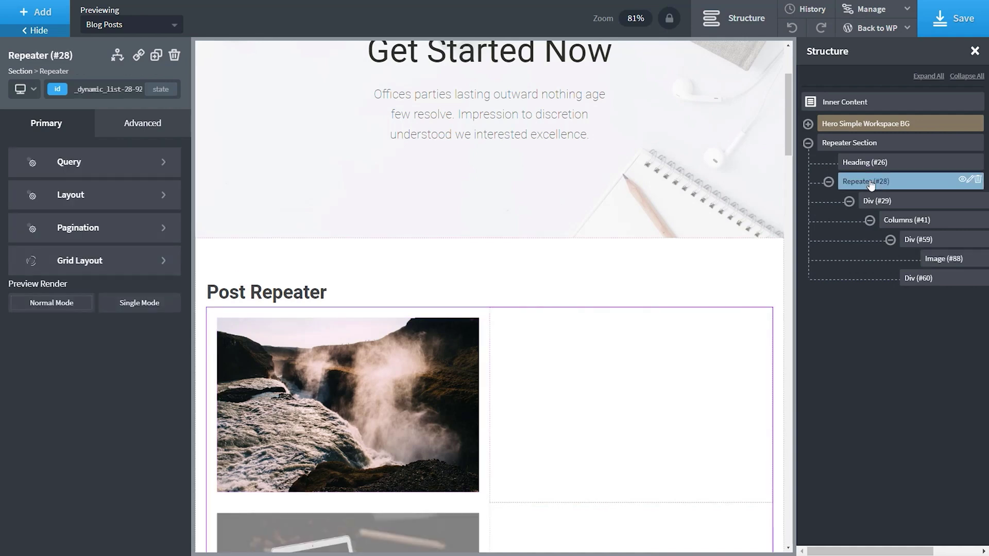
{"action": "left_click", "coordinate": [138, 166]}
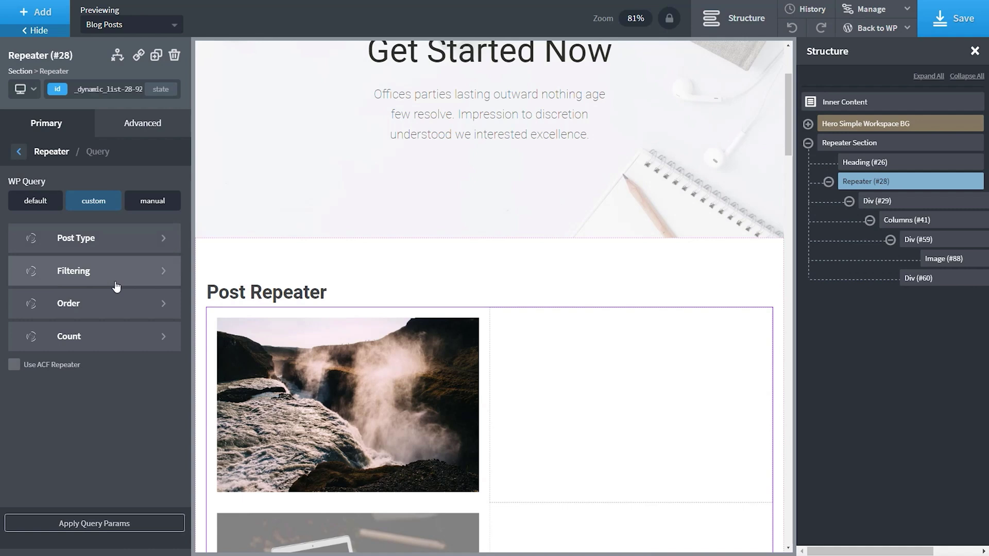
{"action": "left_click", "coordinate": [117, 307]}
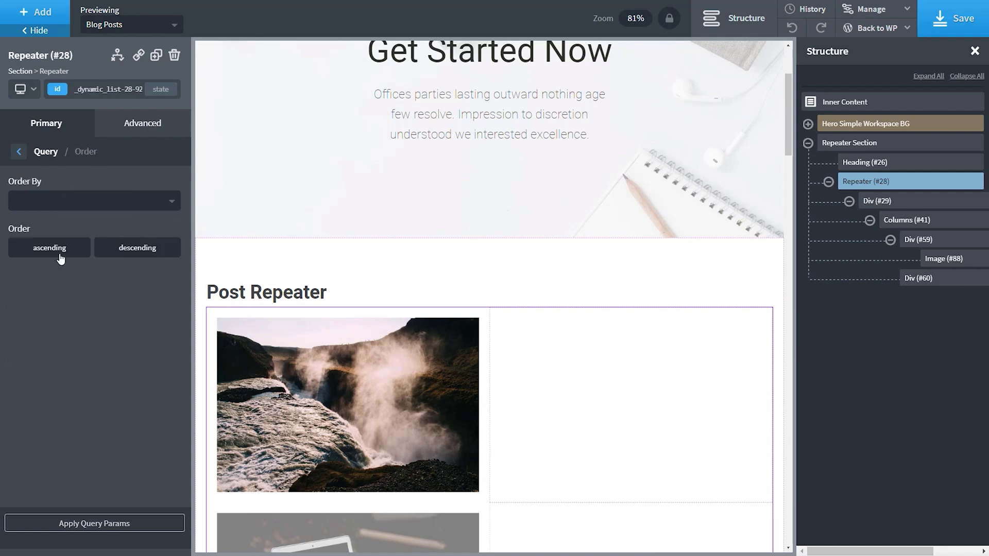
{"action": "left_click", "coordinate": [43, 208]}
{"action": "left_click", "coordinate": [39, 277]}
{"action": "left_click", "coordinate": [67, 249]}
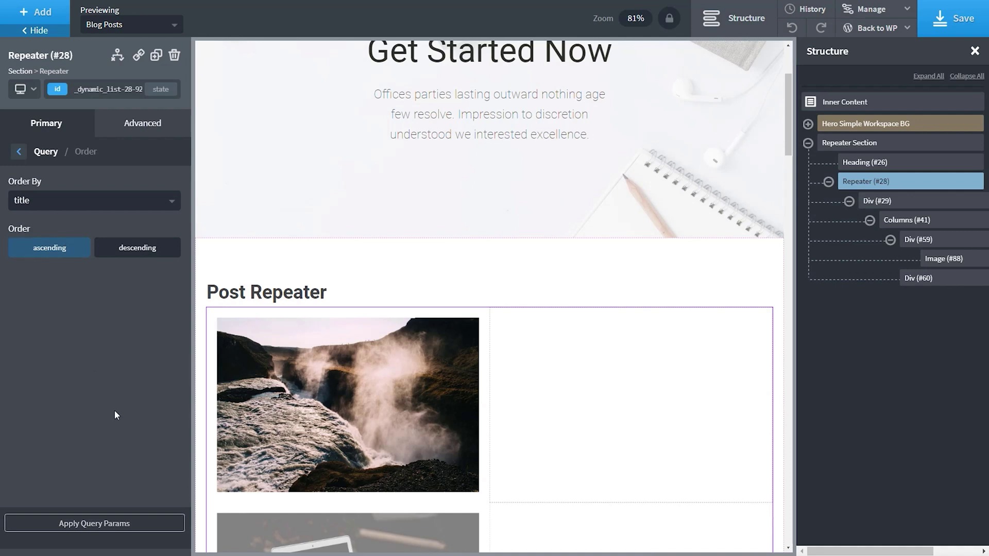
{"action": "left_click", "coordinate": [106, 524]}
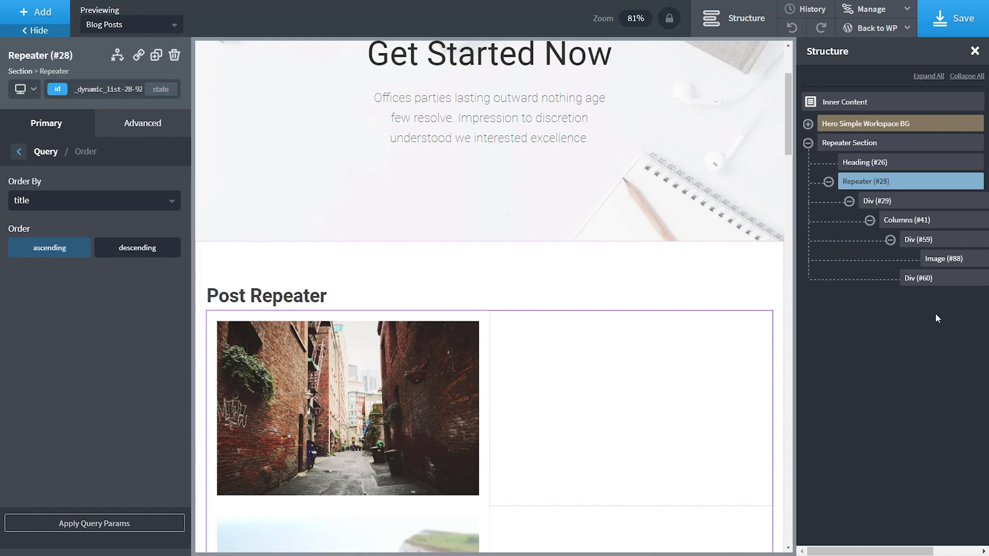
Step: Add a Heading to the second column's Div inside the repeater
{"action": "left_click", "coordinate": [918, 279]}
{"action": "scroll", "coordinate": [489, 424], "scroll_direction": "down", "scroll_amount": 2}
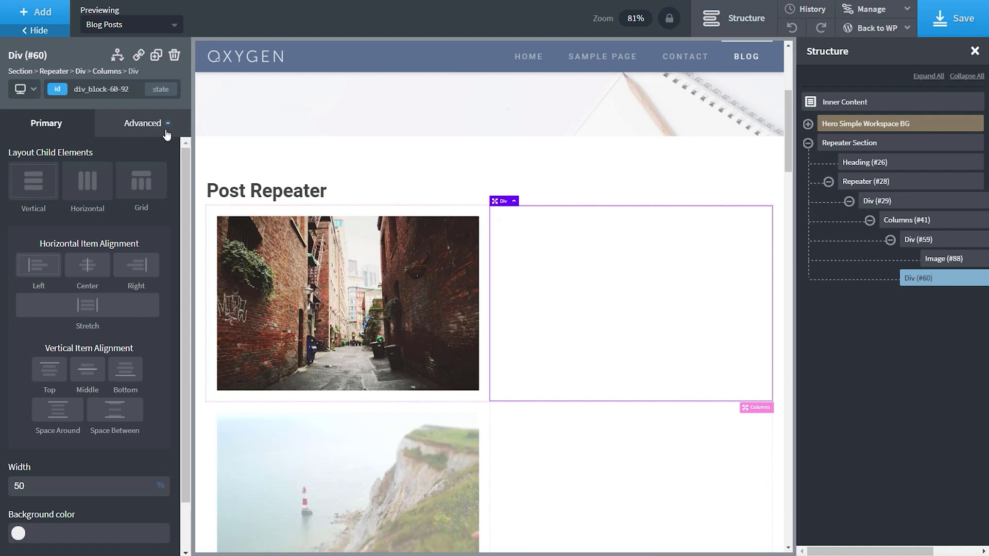
{"action": "left_click", "coordinate": [36, 13]}
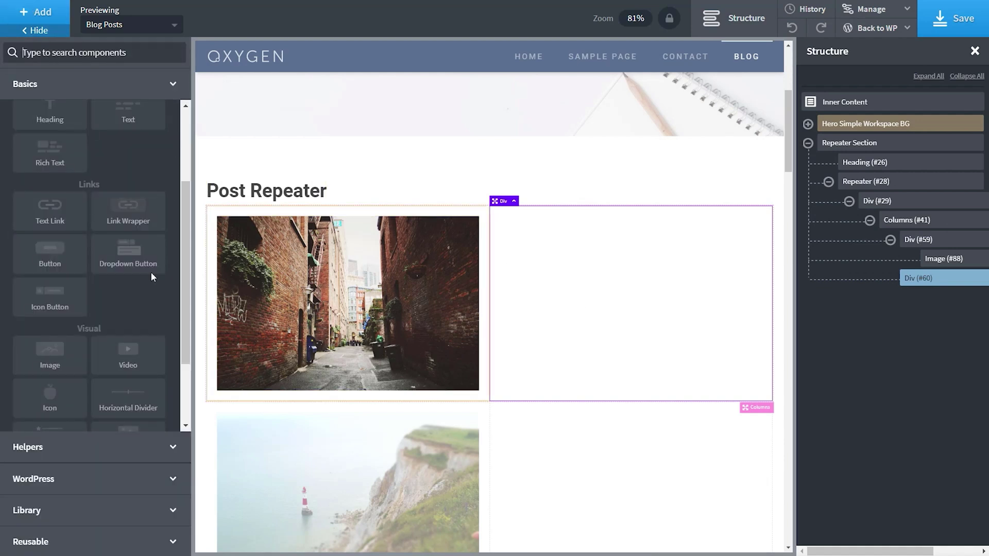
{"action": "scroll", "coordinate": [144, 257], "scroll_direction": "up", "scroll_amount": 5}
{"action": "left_click", "coordinate": [71, 242]}
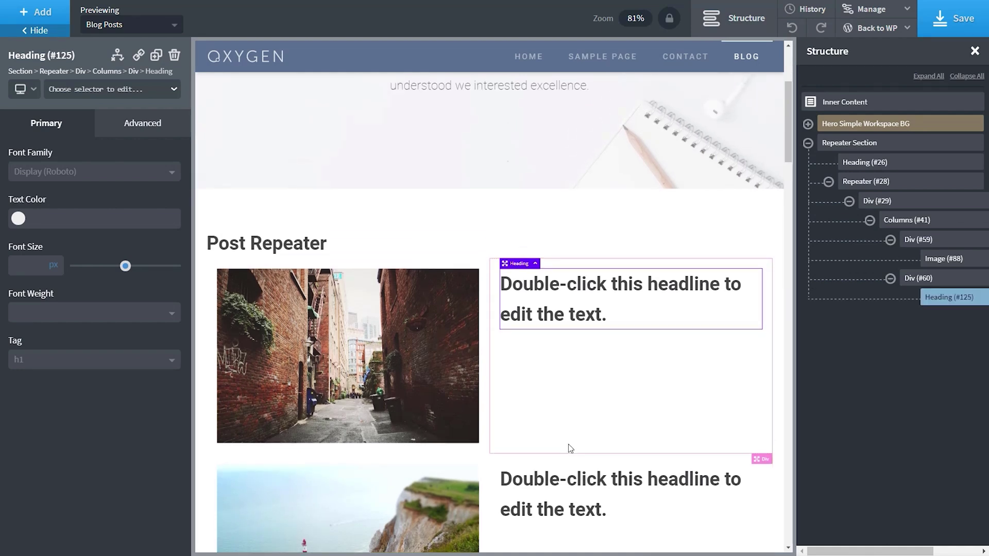
Step: Replace the new heading's placeholder text with the dynamic post title, linked to its post
{"action": "double_click", "coordinate": [602, 312]}
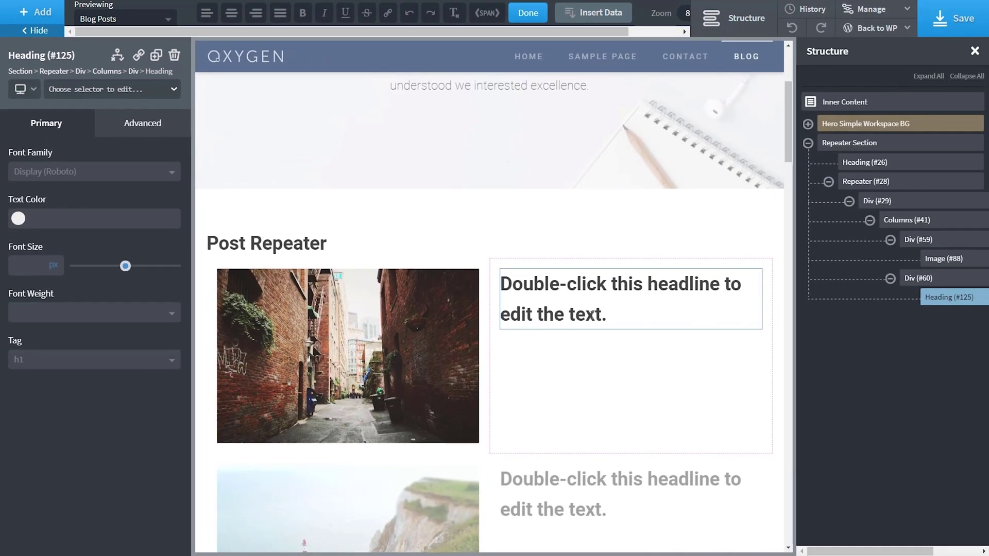
{"action": "left_click_drag", "start_coordinate": [878, 453], "coordinate": [764, 428]}
{"action": "left_click_drag", "start_coordinate": [528, 297], "coordinate": [505, 284]}
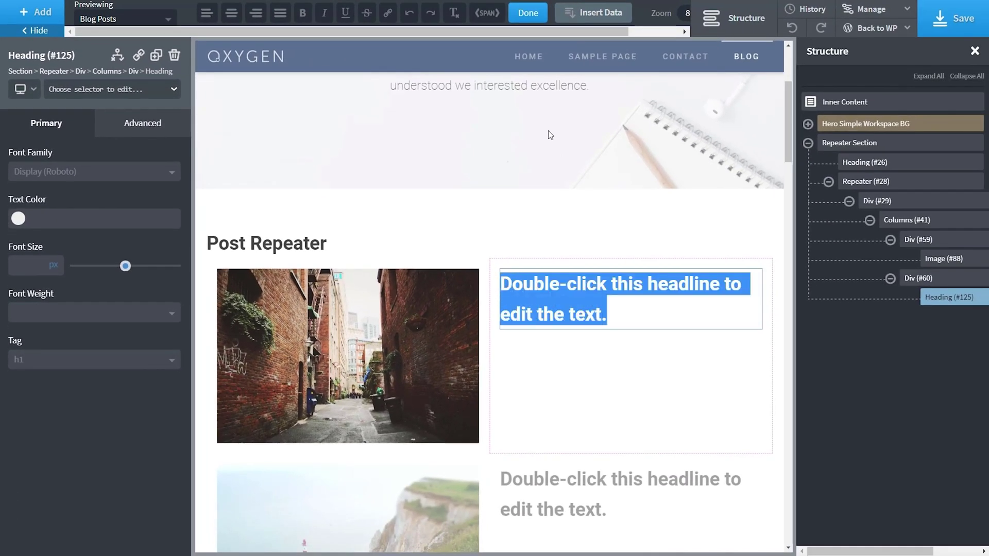
{"action": "key", "text": "BackSpace"}
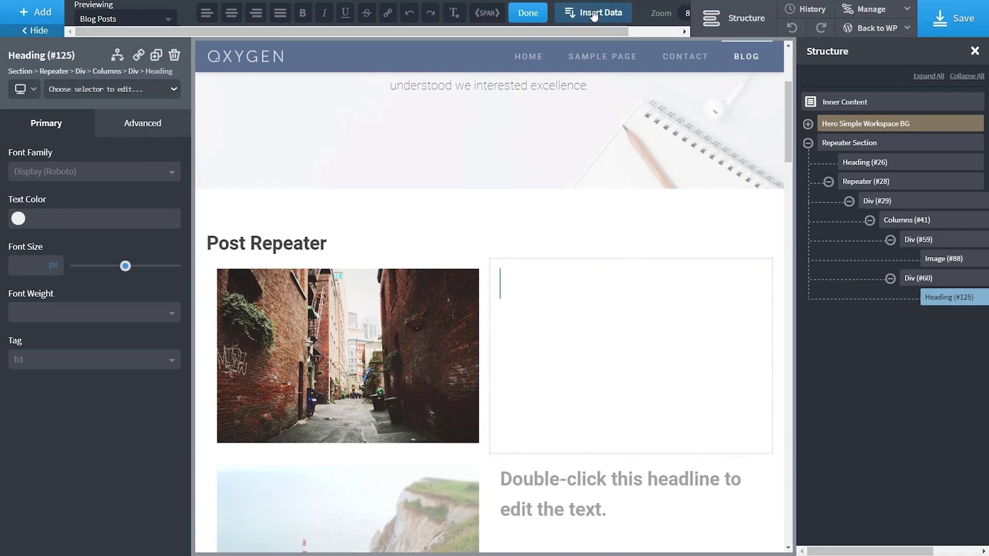
{"action": "left_click", "coordinate": [594, 15]}
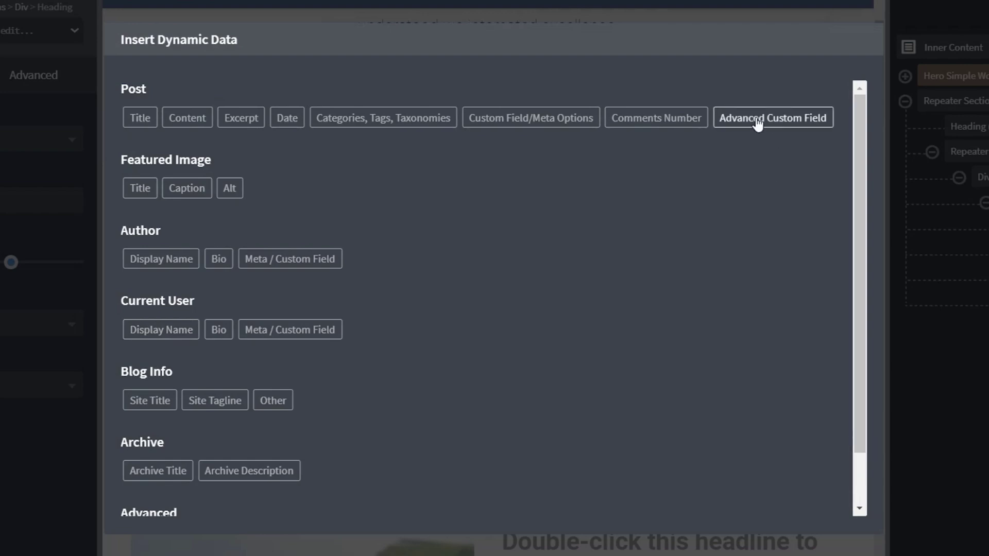
{"action": "left_click", "coordinate": [146, 123]}
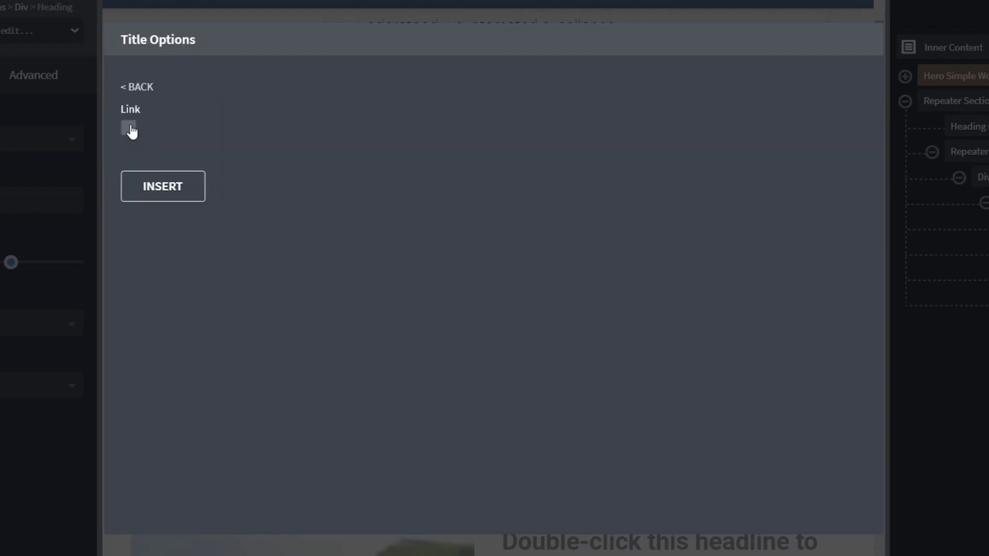
{"action": "left_click", "coordinate": [131, 132]}
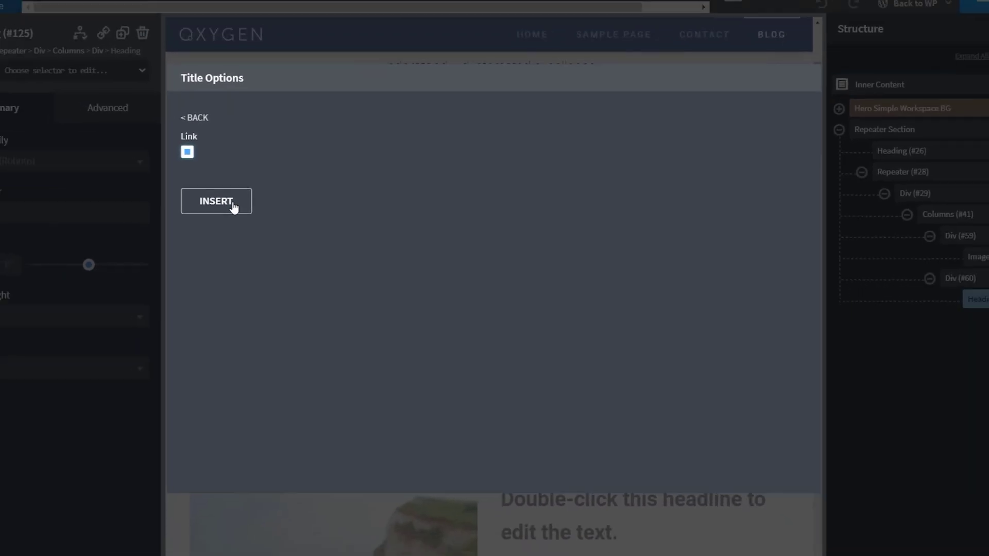
{"action": "left_click", "coordinate": [184, 195]}
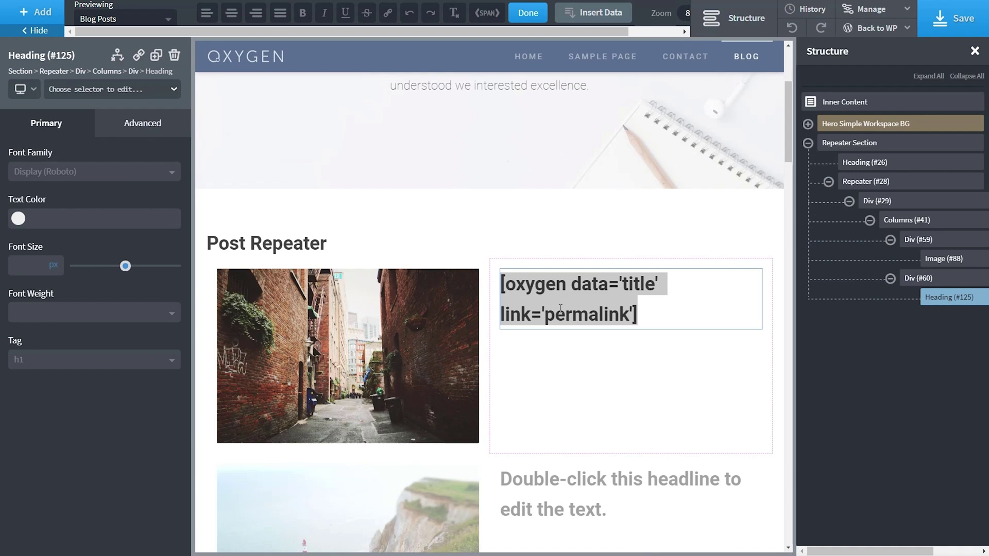
{"action": "left_click", "coordinate": [565, 367]}
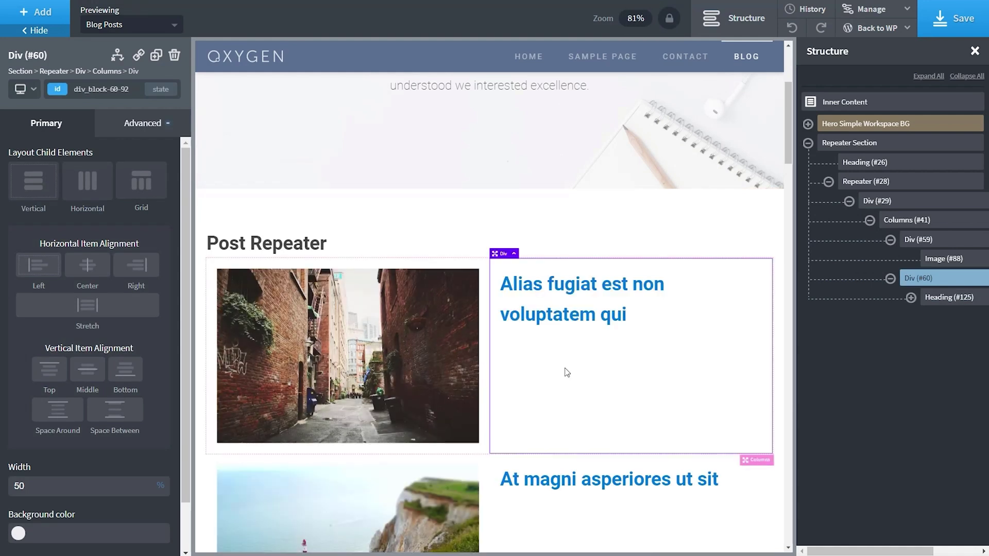
Step: Set the post title heading's font family to Montserrat and its text color to atomic - Waikawa Gray
{"action": "left_click", "coordinate": [578, 317]}
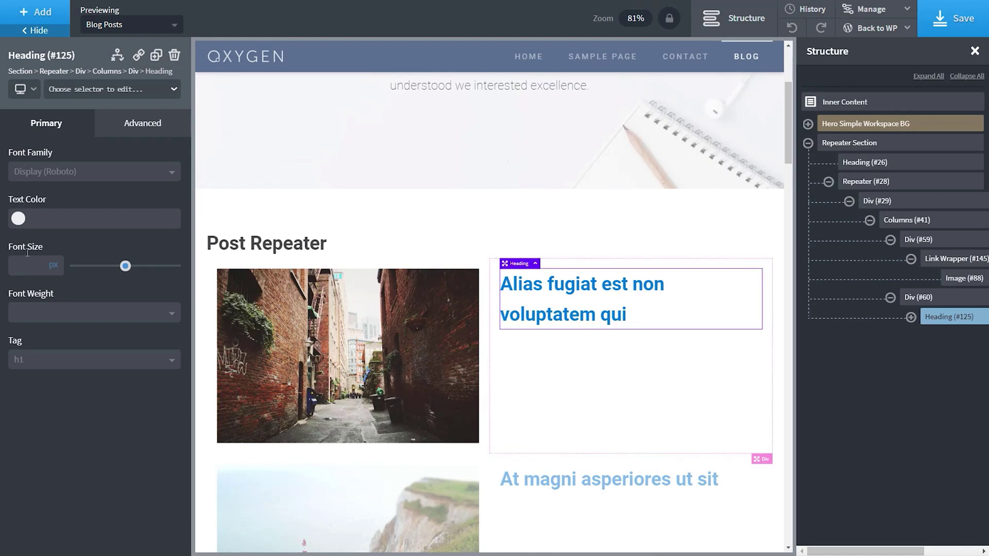
{"action": "left_click", "coordinate": [71, 174]}
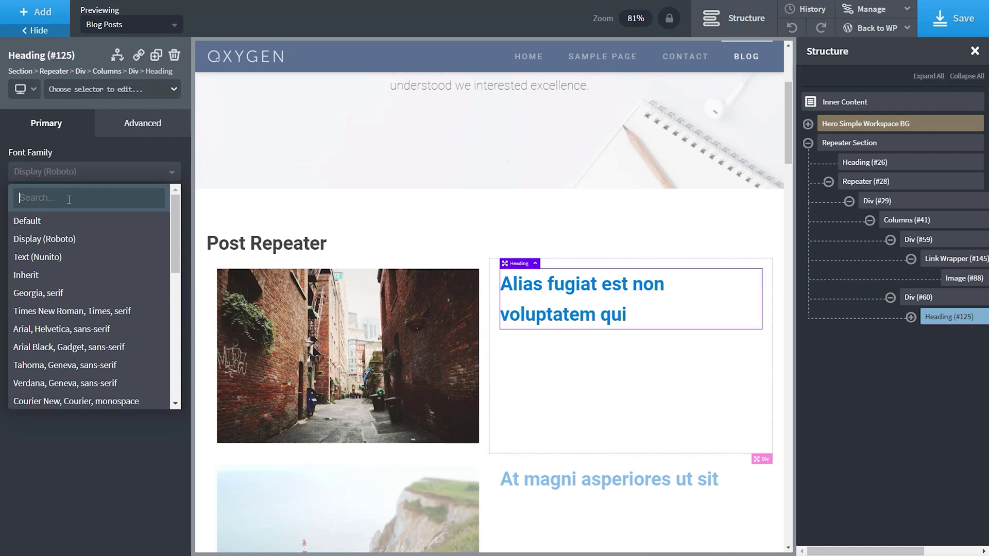
{"action": "type", "text": "mont"}
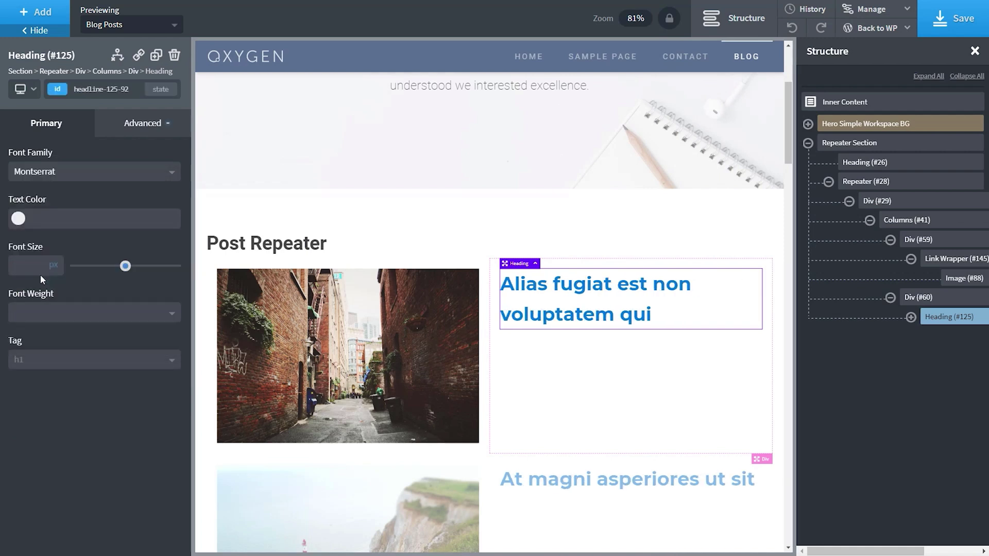
{"action": "left_click", "coordinate": [18, 219]}
{"action": "left_click", "coordinate": [55, 395]}
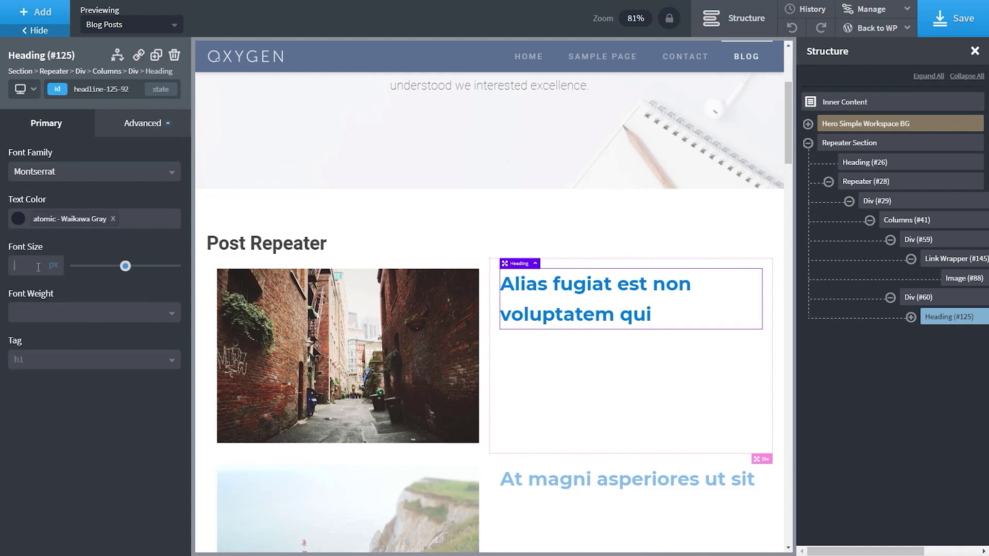
Step: Set the post title heading's font size to 32 px, font weight to 300 and tag to h3
{"action": "left_click", "coordinate": [38, 266]}
{"action": "type", "text": "32"}
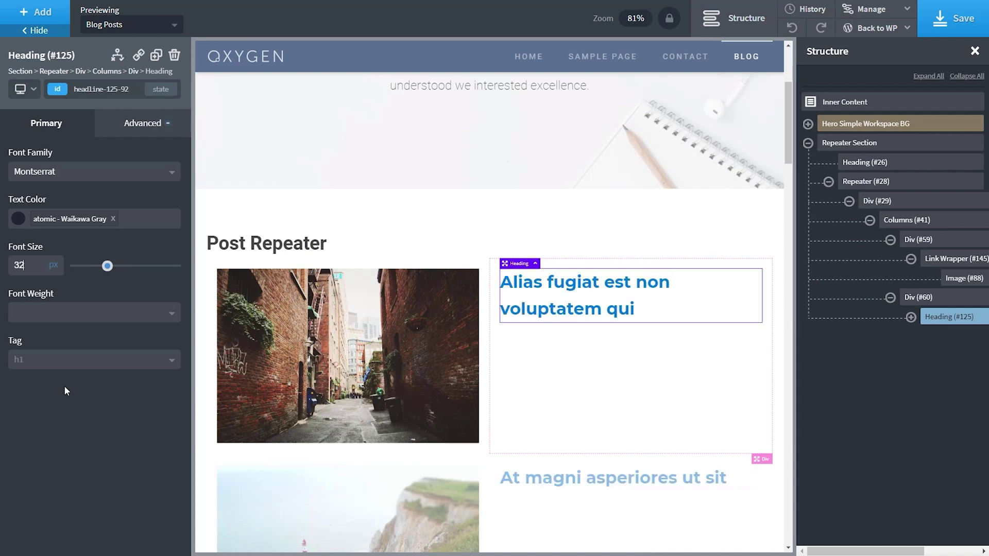
{"action": "left_click", "coordinate": [70, 313]}
{"action": "left_click", "coordinate": [37, 389]}
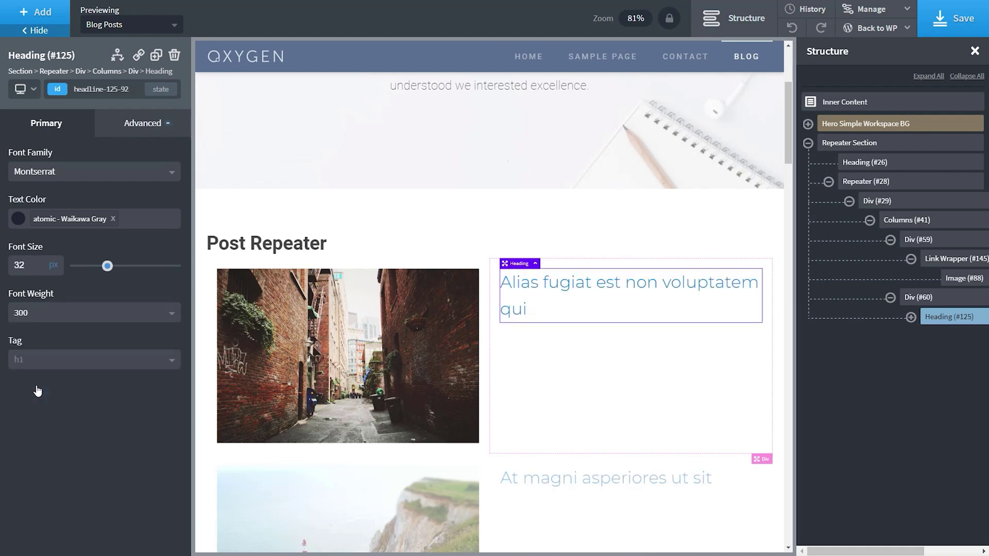
{"action": "left_click", "coordinate": [60, 360]}
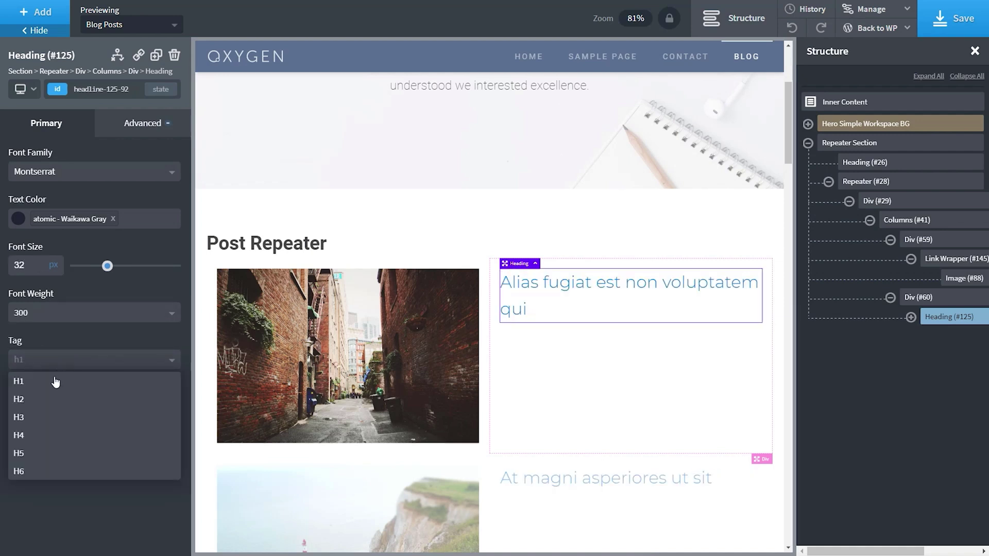
{"action": "left_click", "coordinate": [47, 416]}
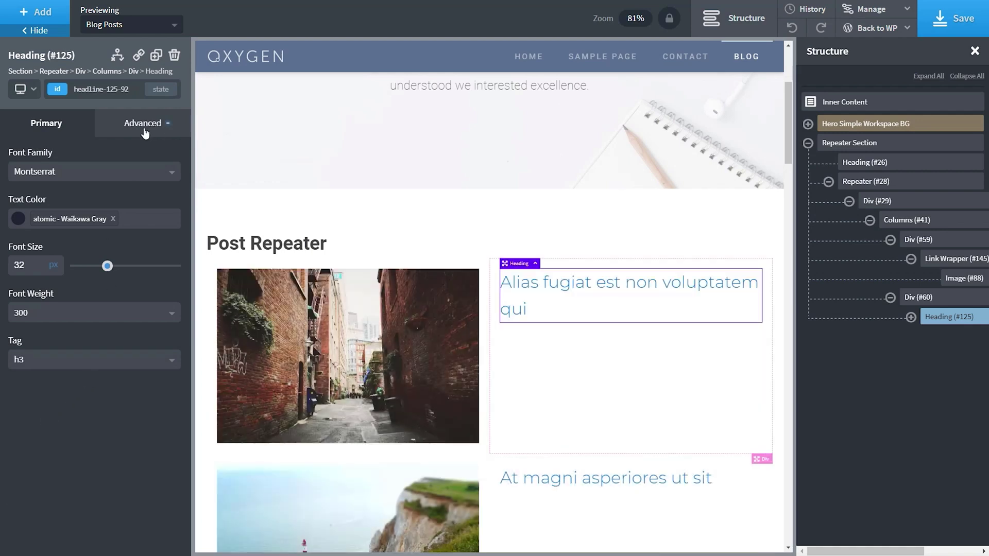
Step: Reduce the line height of the post title heading
{"action": "left_click", "coordinate": [151, 130]}
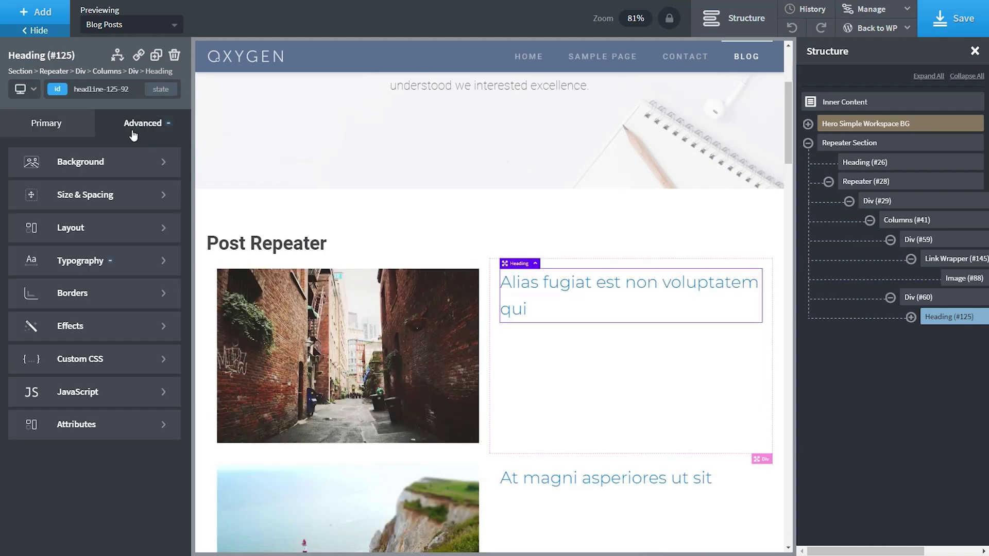
{"action": "left_click", "coordinate": [132, 196]}
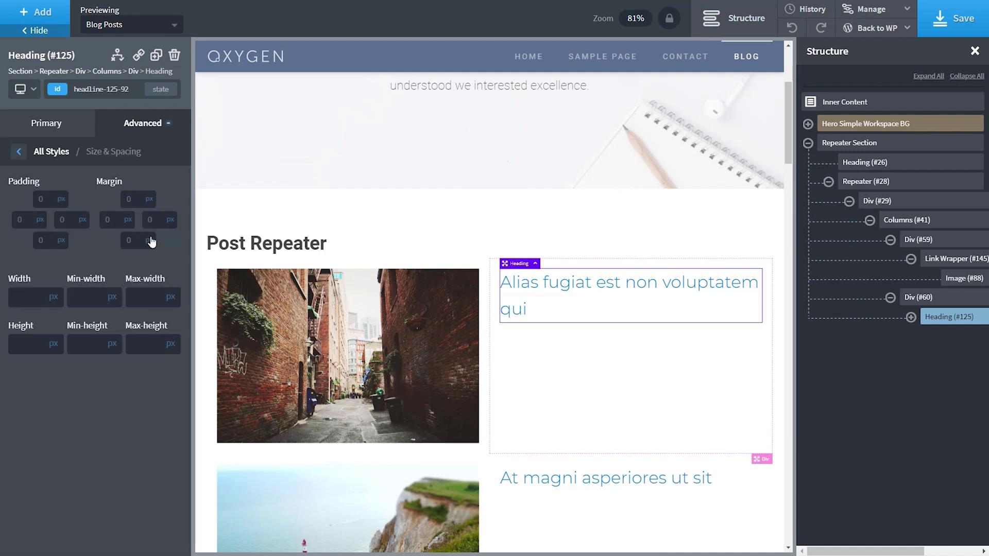
{"action": "left_click", "coordinate": [24, 155]}
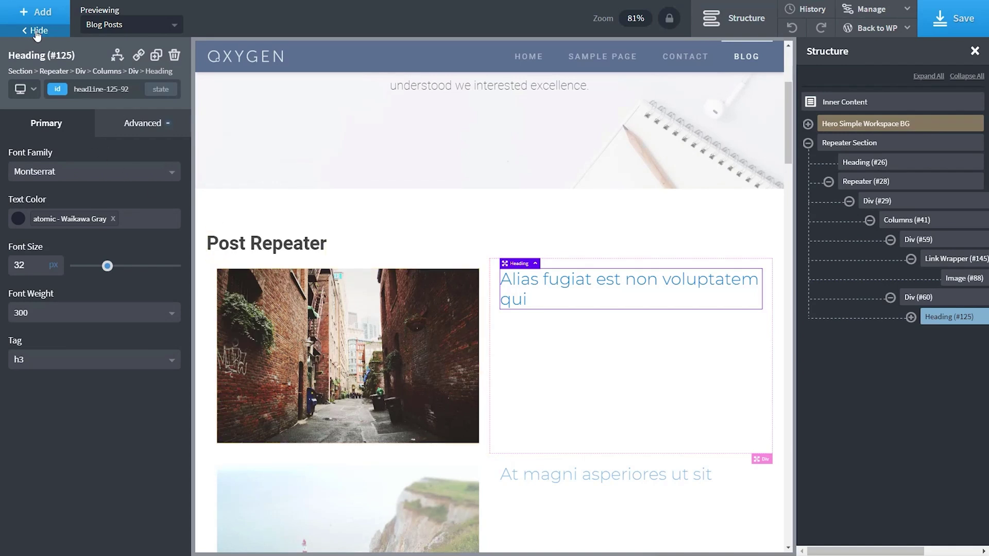
Step: Add a second heading below the post title in the repeater's text column and set its tag to h5
{"action": "left_click", "coordinate": [41, 15]}
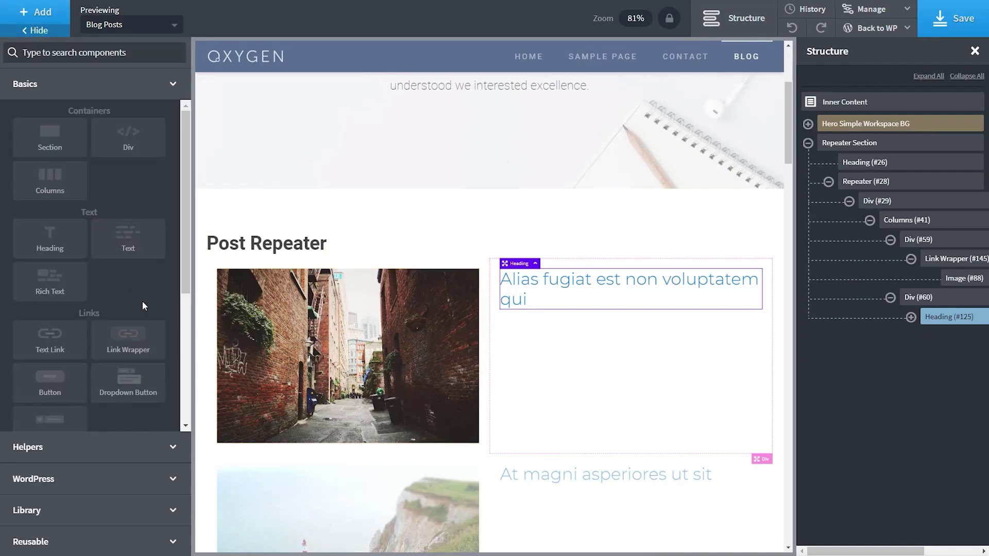
{"action": "left_click", "coordinate": [57, 250]}
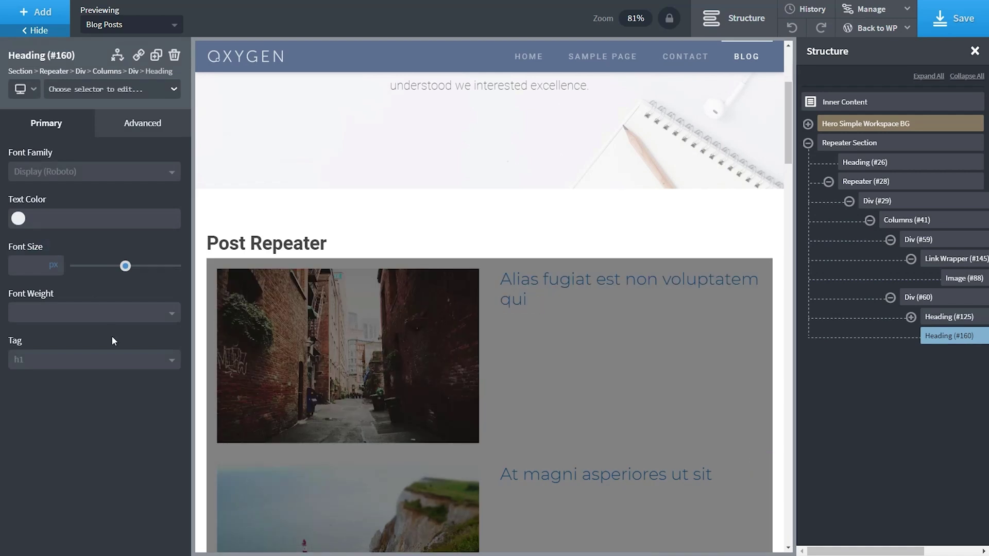
{"action": "left_click", "coordinate": [142, 363]}
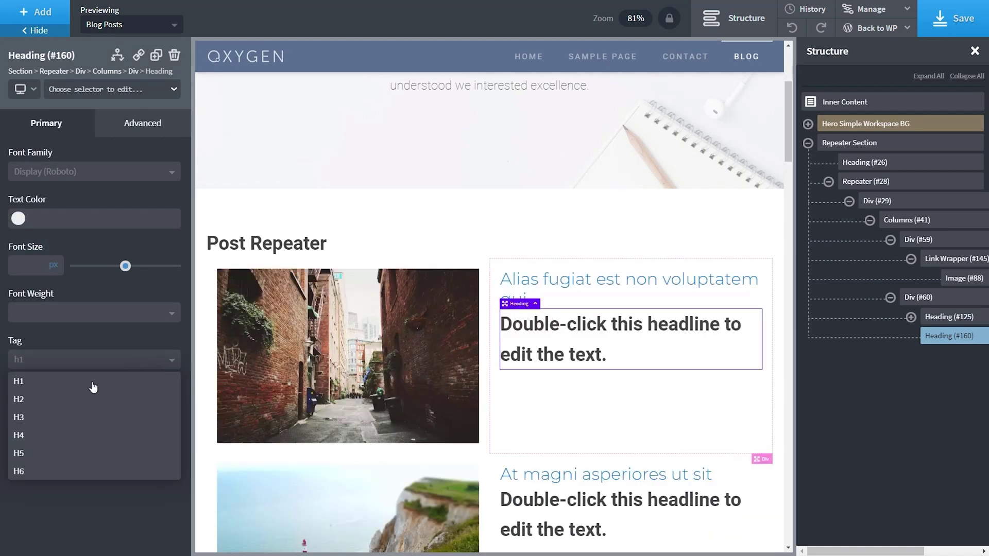
{"action": "left_click", "coordinate": [31, 453]}
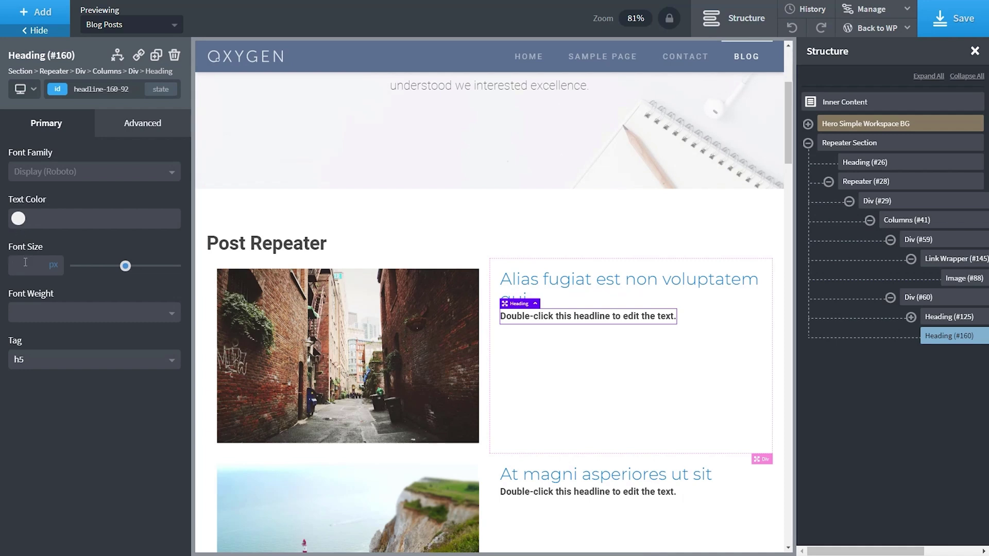
Step: Set the new h5 heading's font size to 14 px and its font weight to 400
{"action": "type", "text": "14"}
{"action": "left_click", "coordinate": [53, 313]}
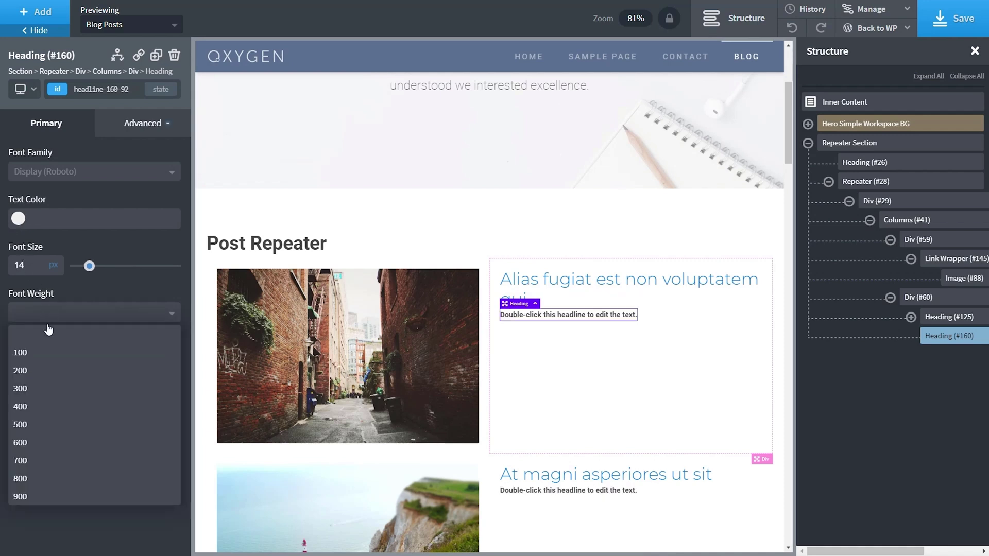
{"action": "left_click", "coordinate": [40, 389]}
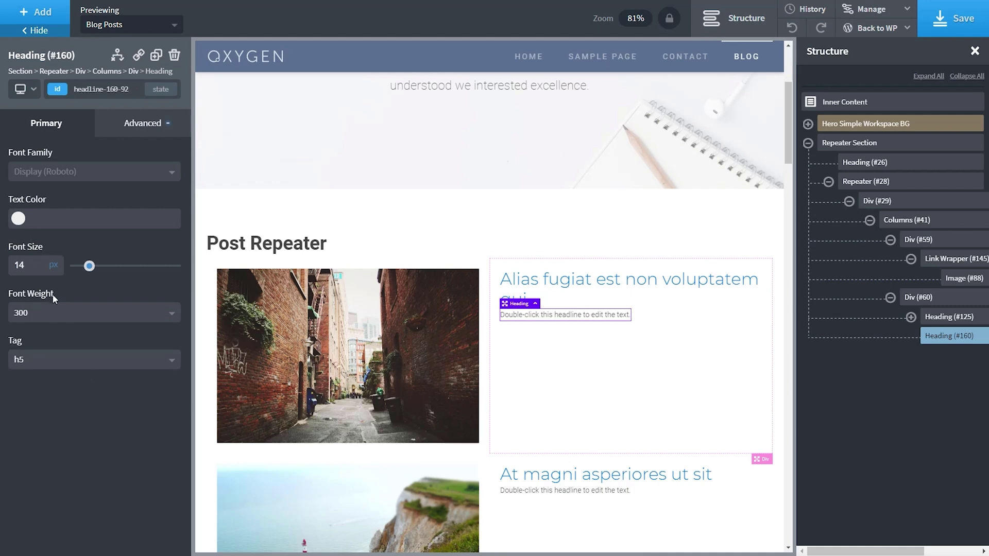
{"action": "left_click", "coordinate": [46, 318]}
{"action": "left_click", "coordinate": [31, 406]}
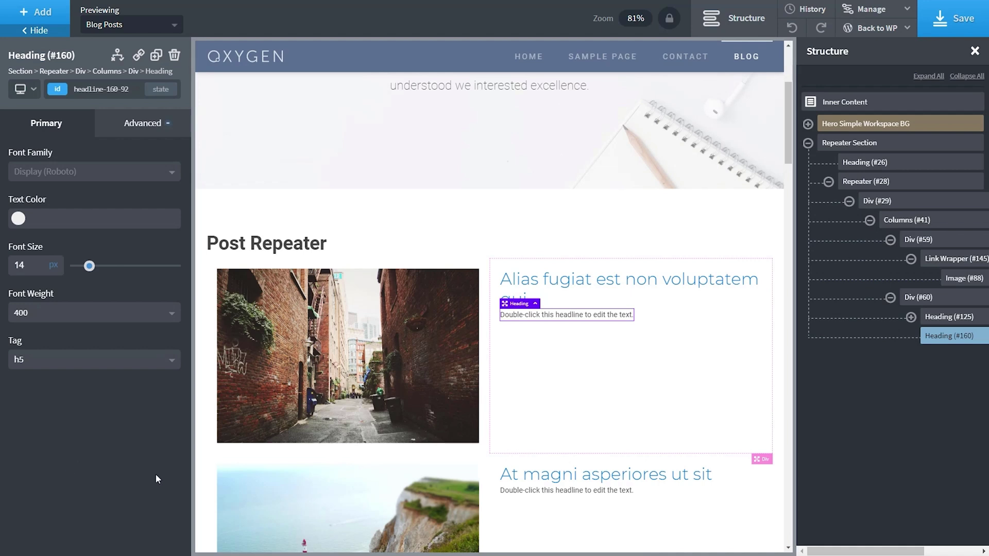
Step: Replace the h5 heading's placeholder text with the dynamic post date, leaving the date format blank
{"action": "double_click", "coordinate": [577, 315]}
{"action": "triple_click", "coordinate": [580, 315]}
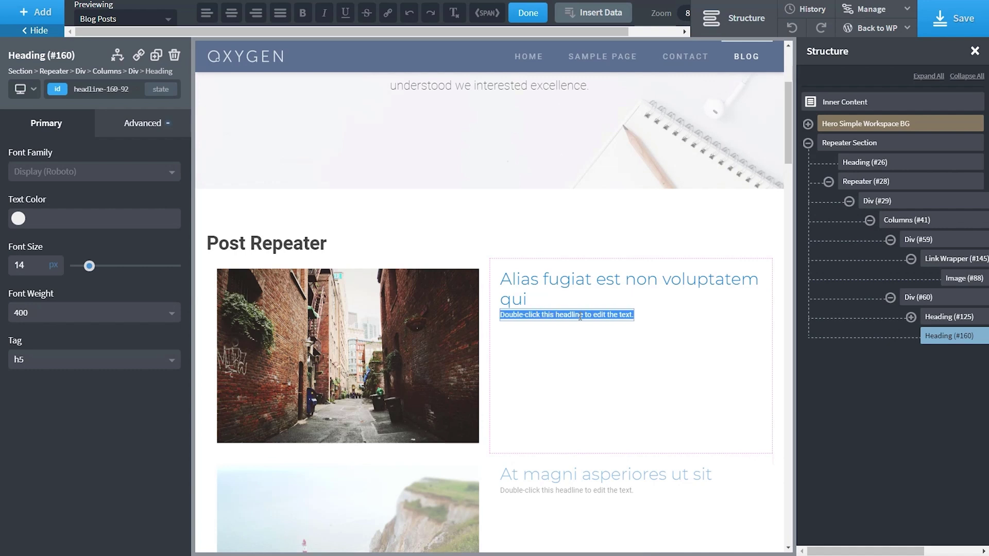
{"action": "key", "text": "BackSpace"}
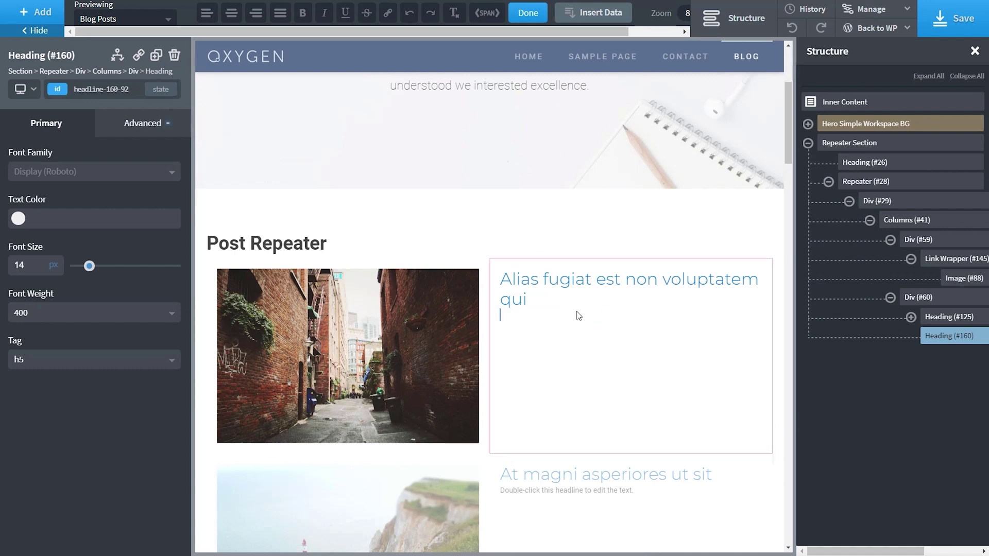
{"action": "left_click", "coordinate": [596, 19]}
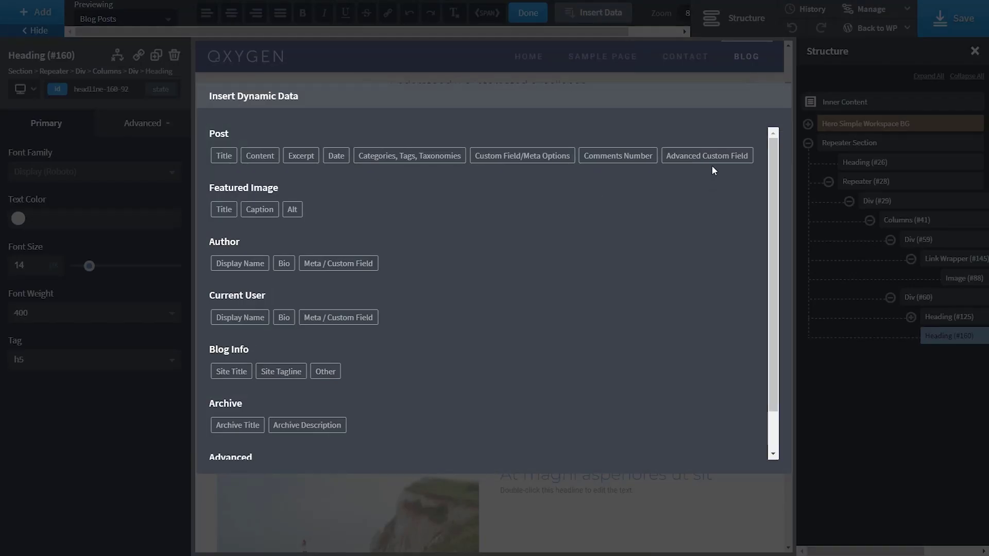
{"action": "left_click", "coordinate": [332, 157]}
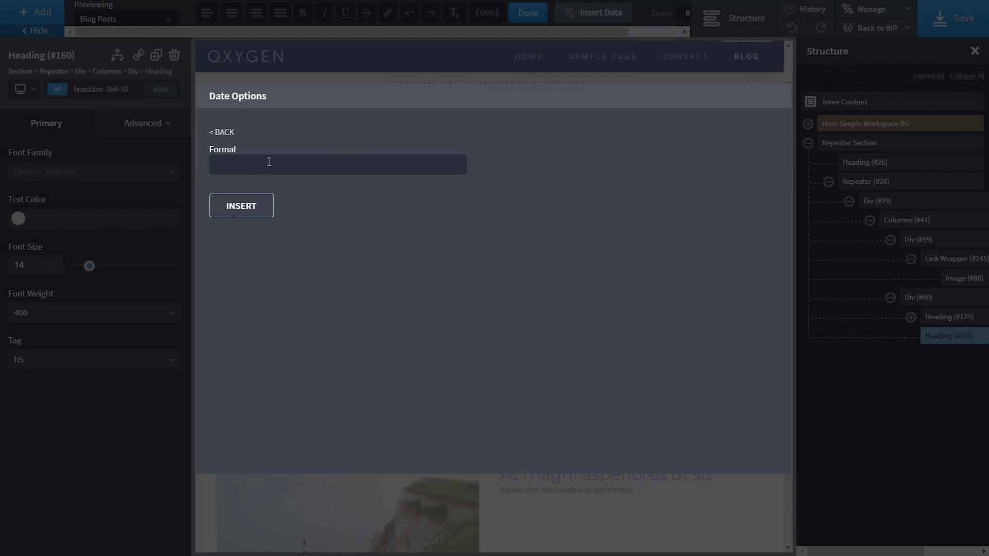
{"action": "left_click", "coordinate": [250, 208]}
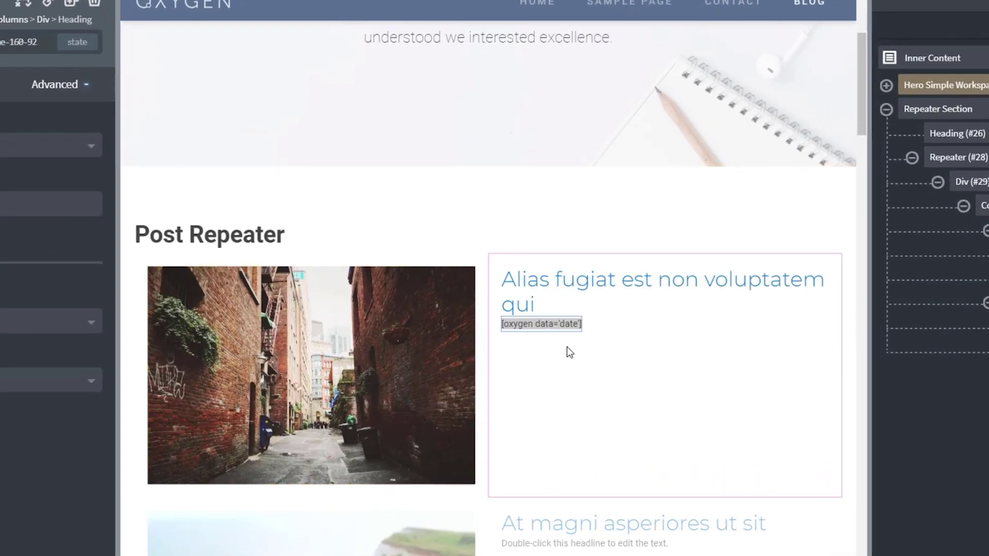
{"action": "left_click", "coordinate": [573, 346]}
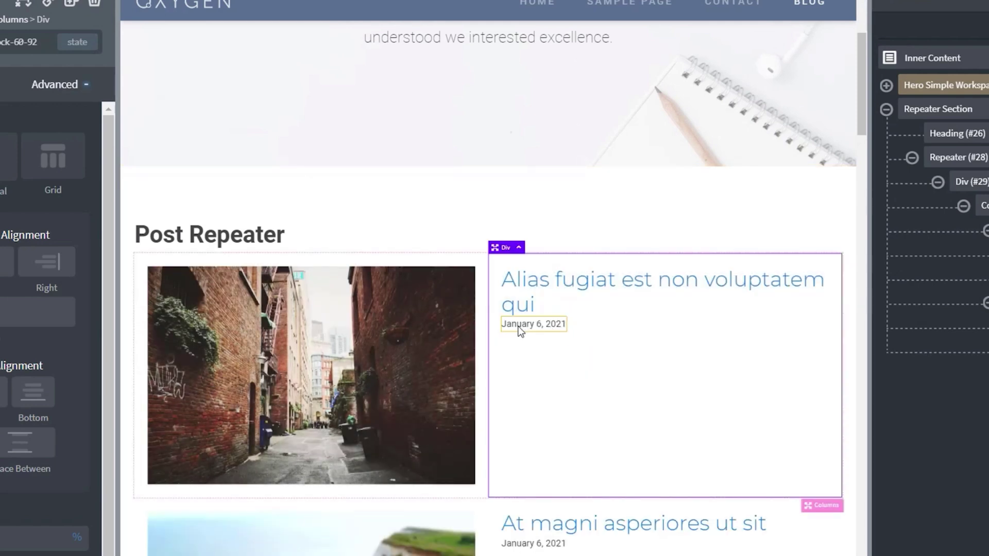
Step: Put the label "Published:" in front of the dynamic date in the h5 heading
{"action": "left_click", "coordinate": [520, 326]}
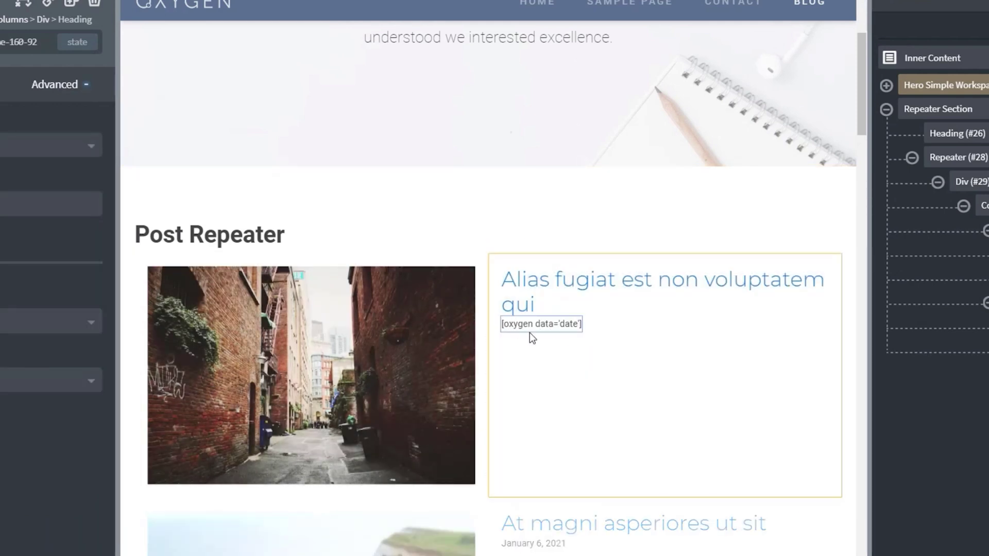
{"action": "type", "text": "Published:"}
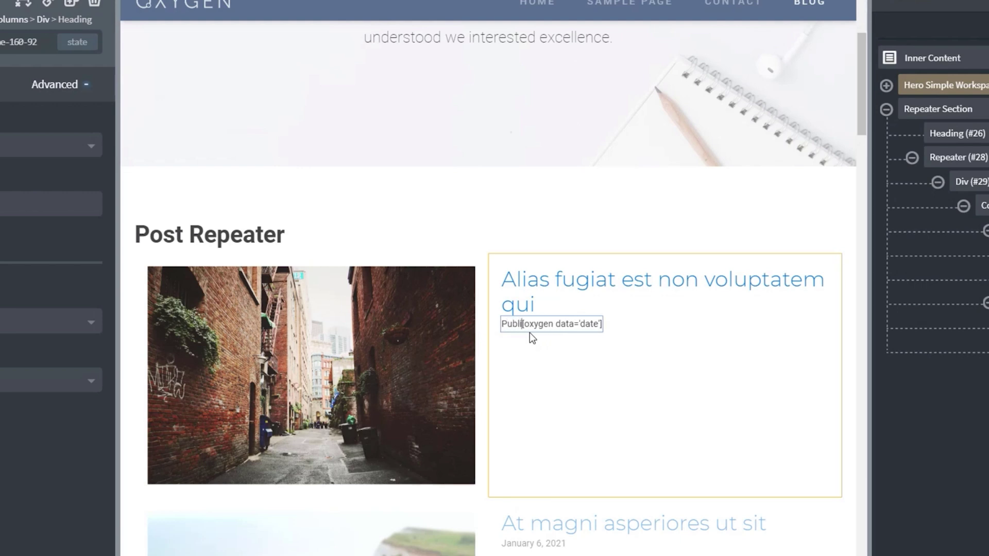
{"action": "left_click", "coordinate": [662, 328]}
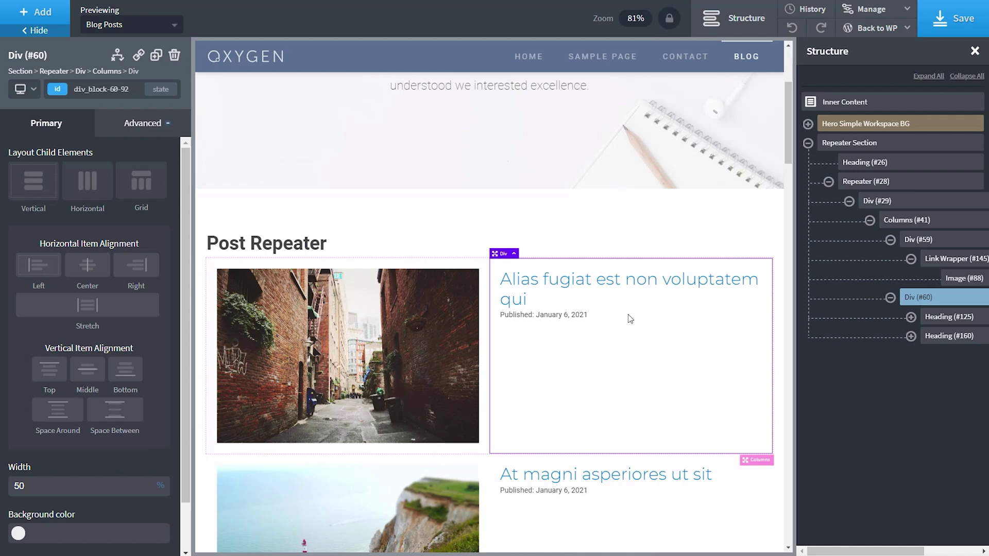
Step: Duplicate the published date heading and add a small gap above the copy
{"action": "left_click", "coordinate": [567, 319]}
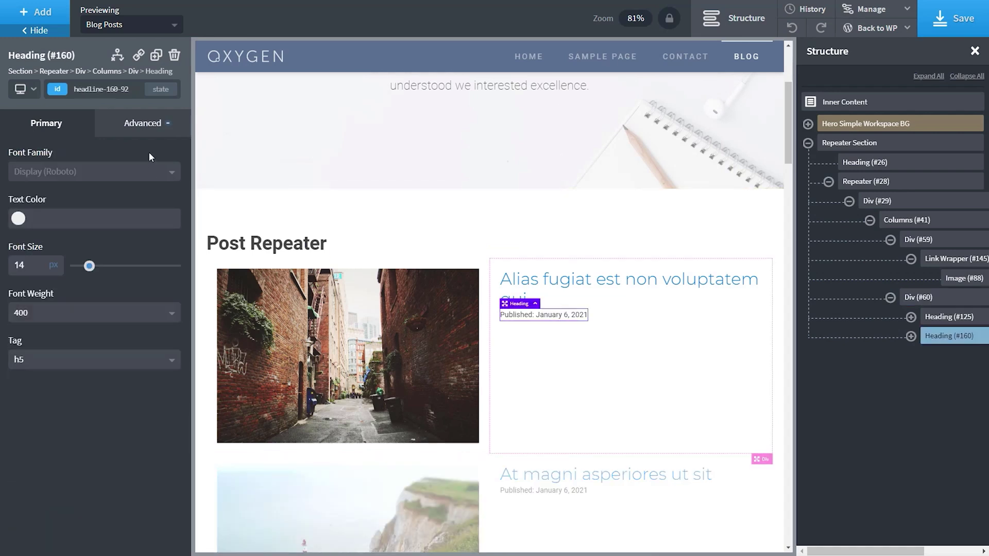
{"action": "left_click", "coordinate": [156, 56]}
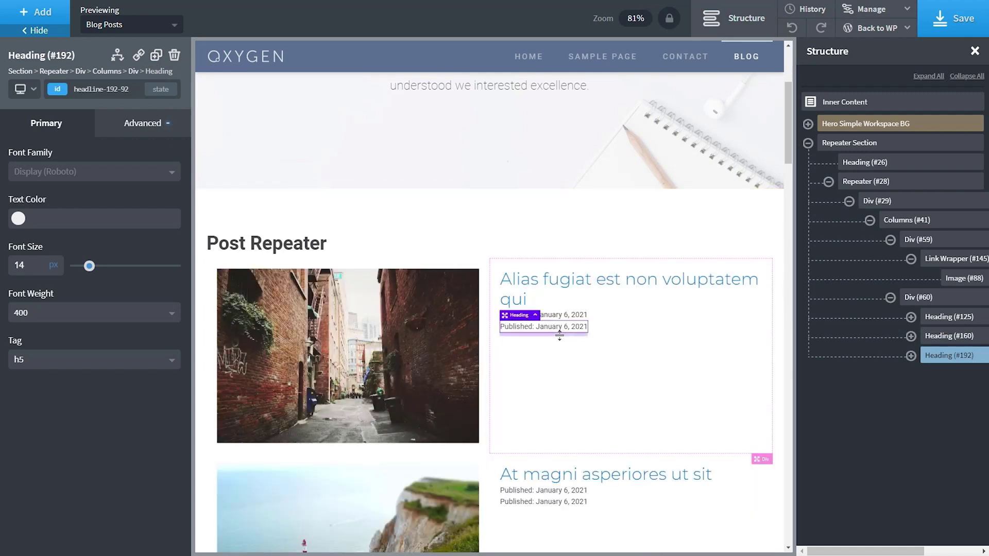
{"action": "mouse_move", "coordinate": [559, 335]}
{"action": "left_mouse_down"}
{"action": "mouse_move", "coordinate": [560, 344]}
{"action": "mouse_move", "coordinate": [560, 324]}
{"action": "left_mouse_up"}
{"action": "left_click", "coordinate": [576, 358]}
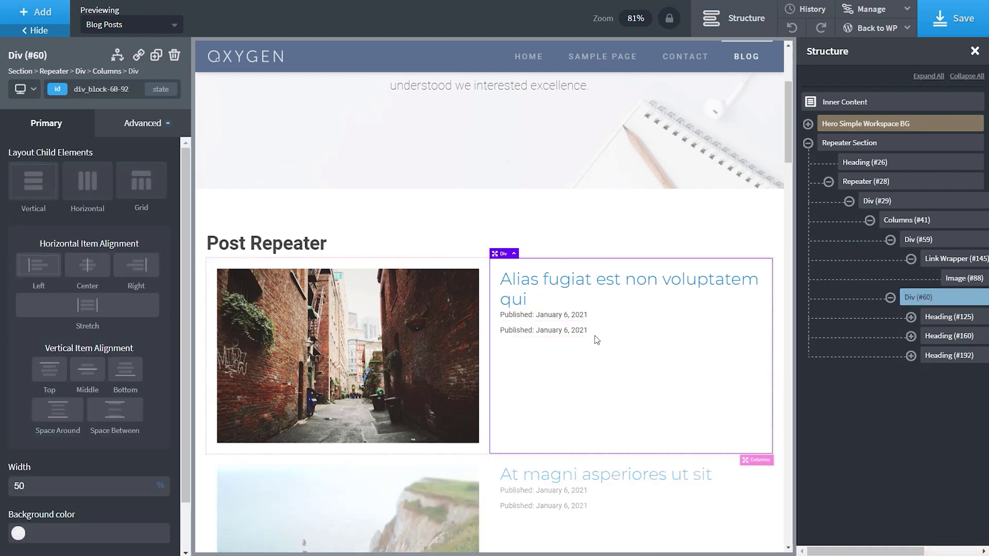
Step: Change the label in the duplicated heading from "Published" to "Price"
{"action": "left_click", "coordinate": [563, 332]}
{"action": "double_click", "coordinate": [533, 330]}
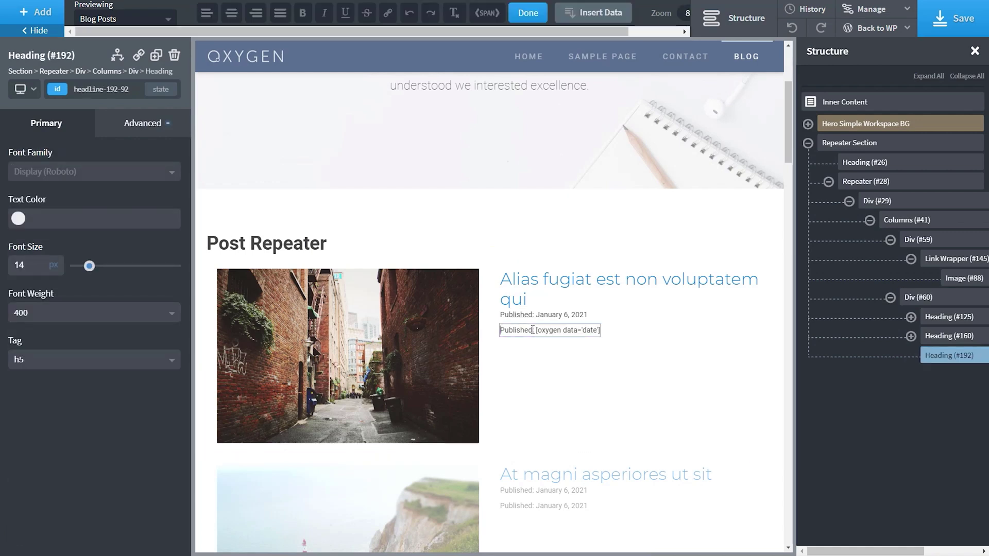
{"action": "left_click_drag", "start_coordinate": [533, 331], "coordinate": [509, 330]}
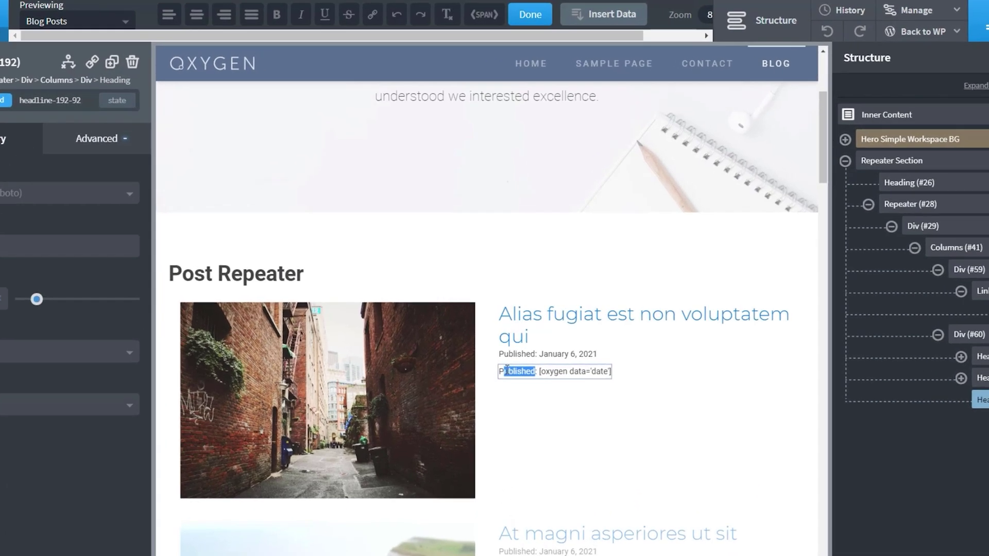
{"action": "type", "text": "rice"}
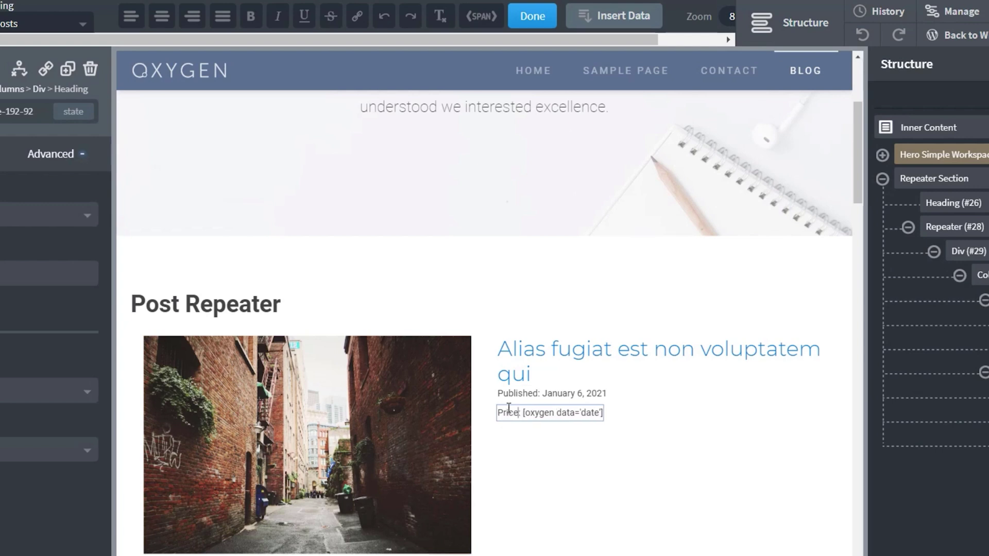
Step: Delete the dynamic date code from the duplicated heading, keeping only the "Price:" label
{"action": "double_click", "coordinate": [593, 412]}
{"action": "left_click", "coordinate": [561, 413]}
{"action": "left_click", "coordinate": [602, 412]}
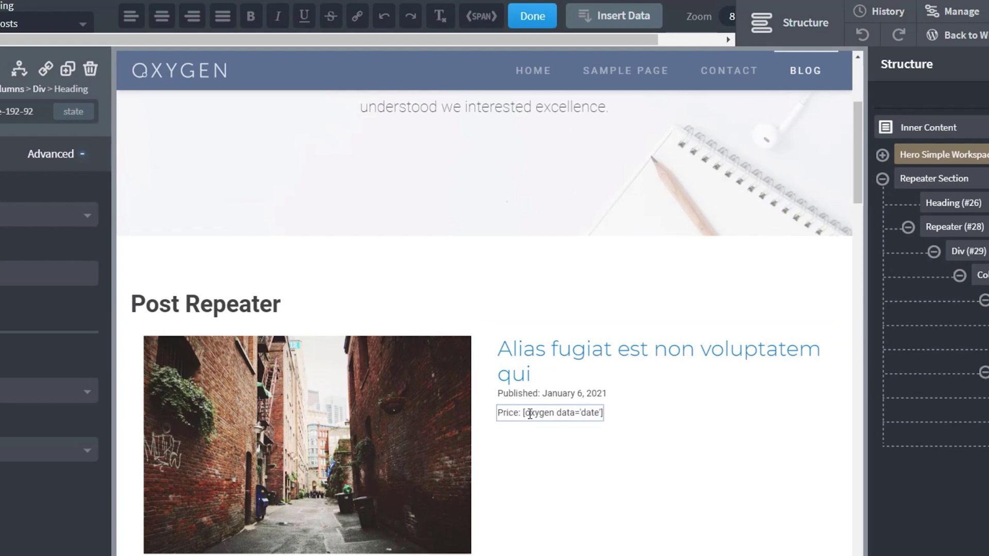
{"action": "left_click_drag", "start_coordinate": [523, 413], "coordinate": [605, 418]}
{"action": "left_click", "coordinate": [603, 417]}
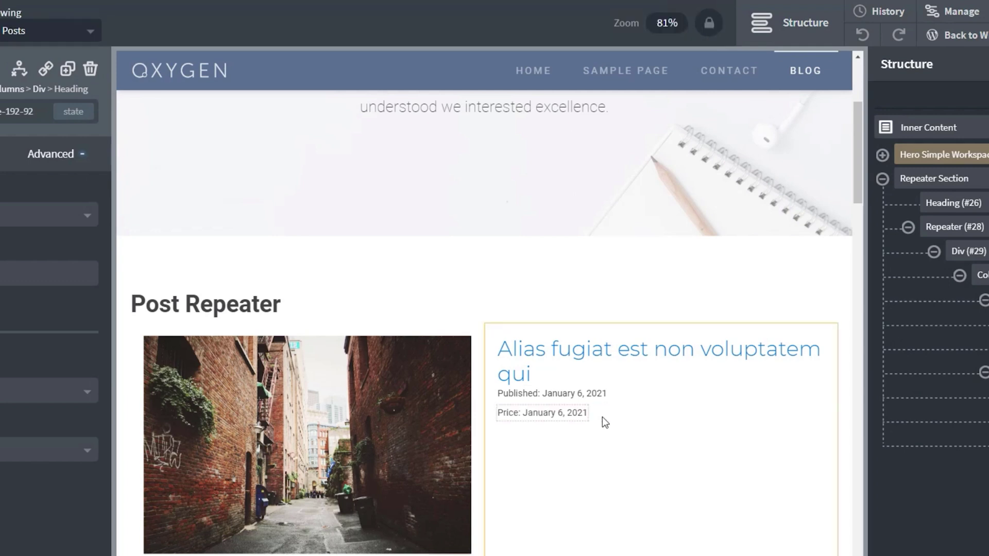
{"action": "double_click", "coordinate": [565, 411]}
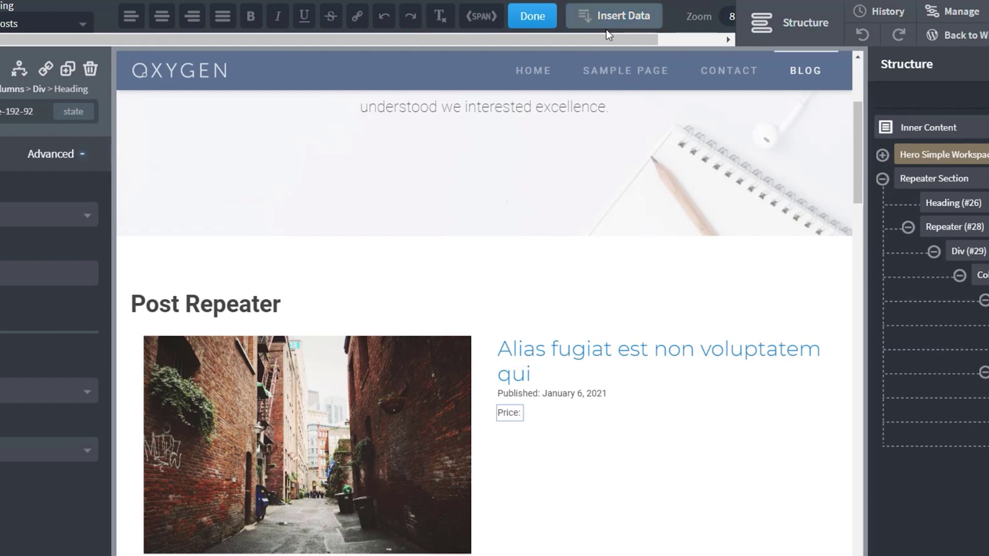
Step: Insert the Price advanced custom field after the "Price:" label, including its prepend and append text
{"action": "left_click", "coordinate": [604, 15]}
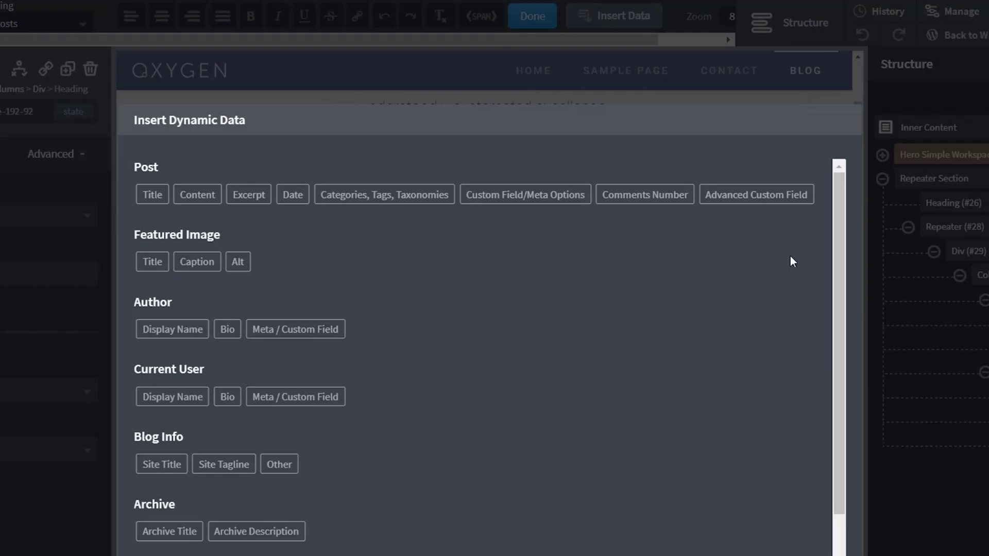
{"action": "left_click", "coordinate": [765, 202]}
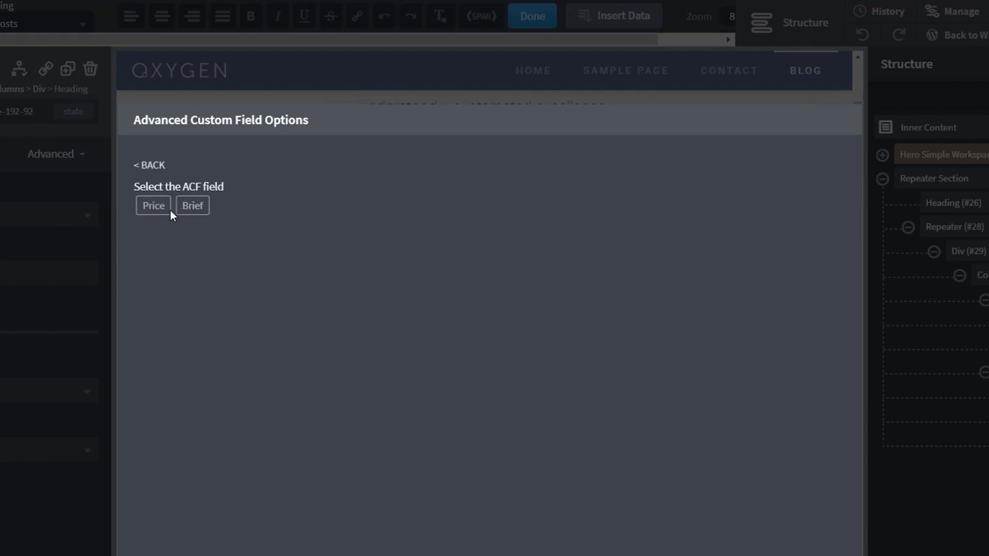
{"action": "left_click", "coordinate": [156, 209]}
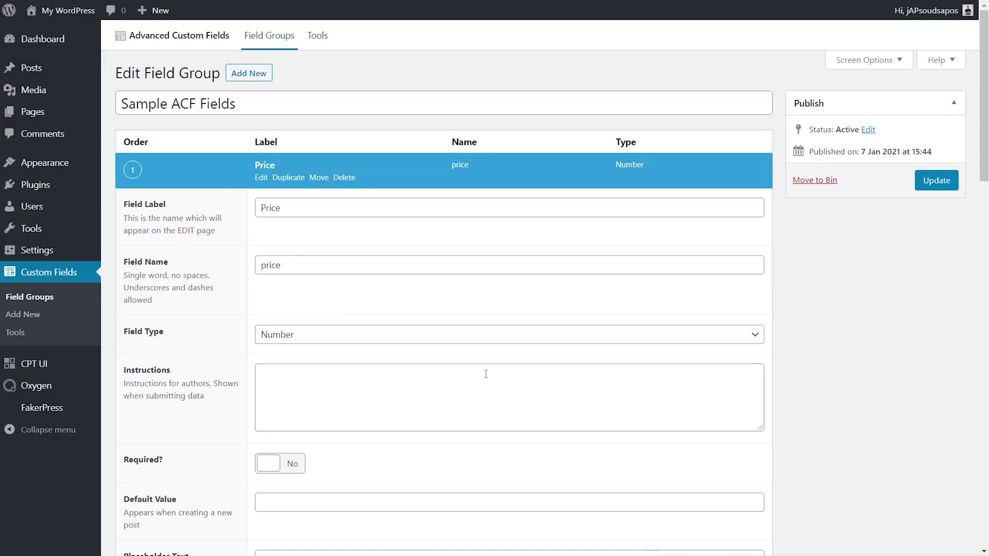
{"action": "scroll", "coordinate": [510, 372], "scroll_direction": "down", "scroll_amount": 6}
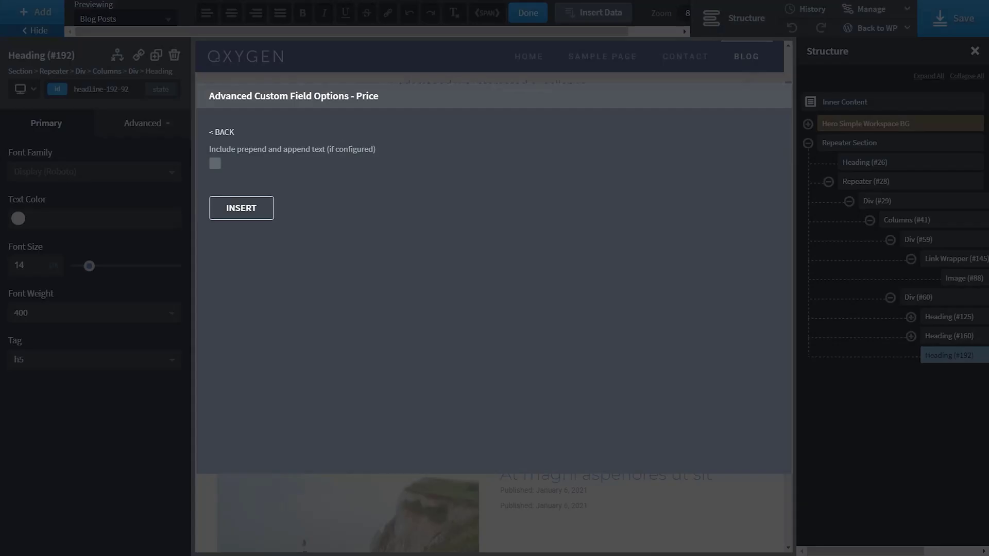
{"action": "left_click", "coordinate": [215, 164]}
{"action": "left_click", "coordinate": [256, 210]}
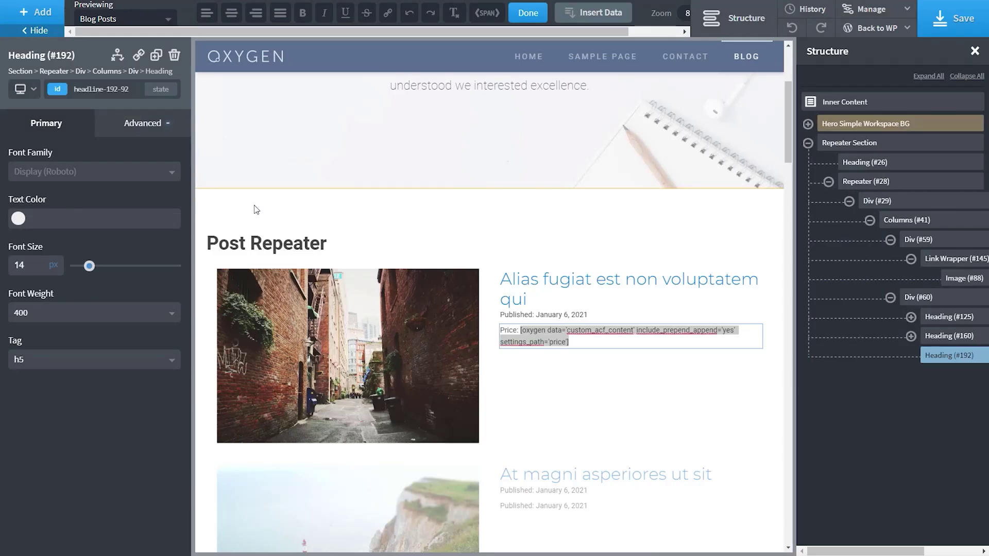
{"action": "left_click", "coordinate": [595, 386]}
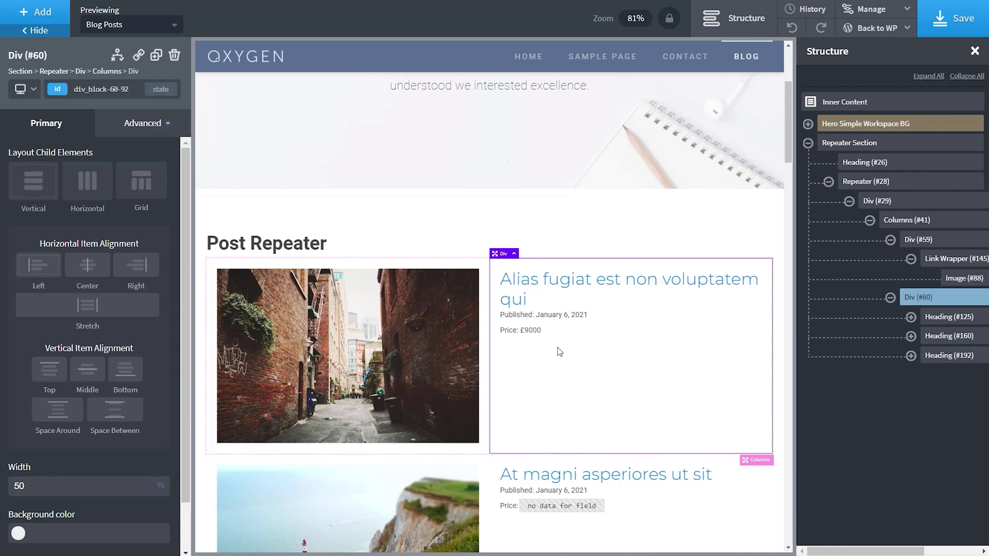
Step: Add a text element below the price heading and replace its placeholder with the Brief advanced custom field
{"action": "left_click", "coordinate": [52, 19]}
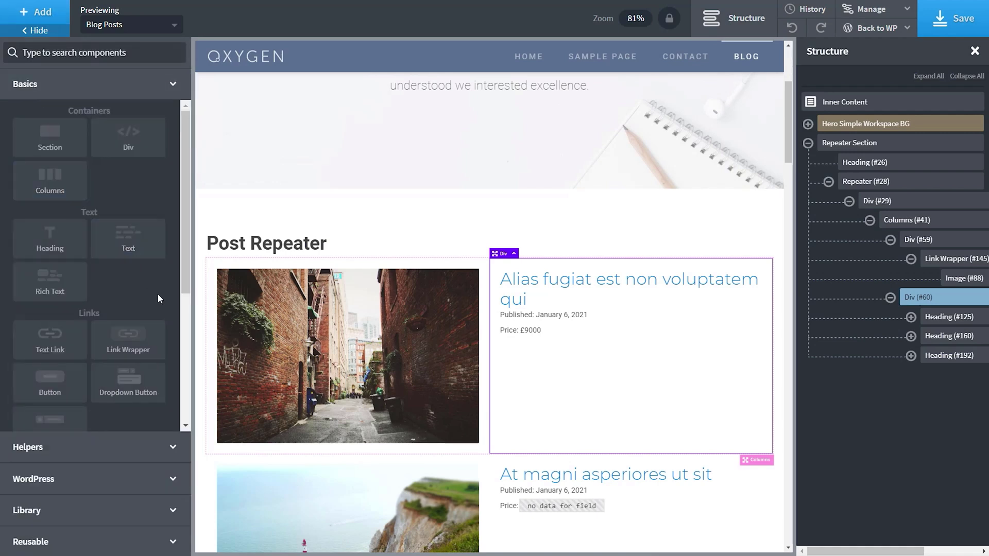
{"action": "left_click", "coordinate": [116, 252]}
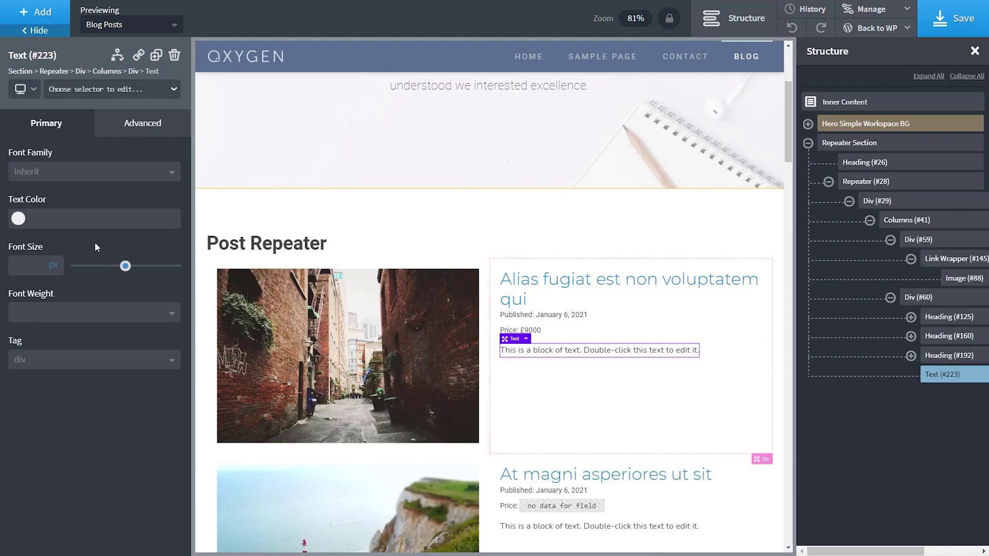
{"action": "double_click", "coordinate": [605, 353]}
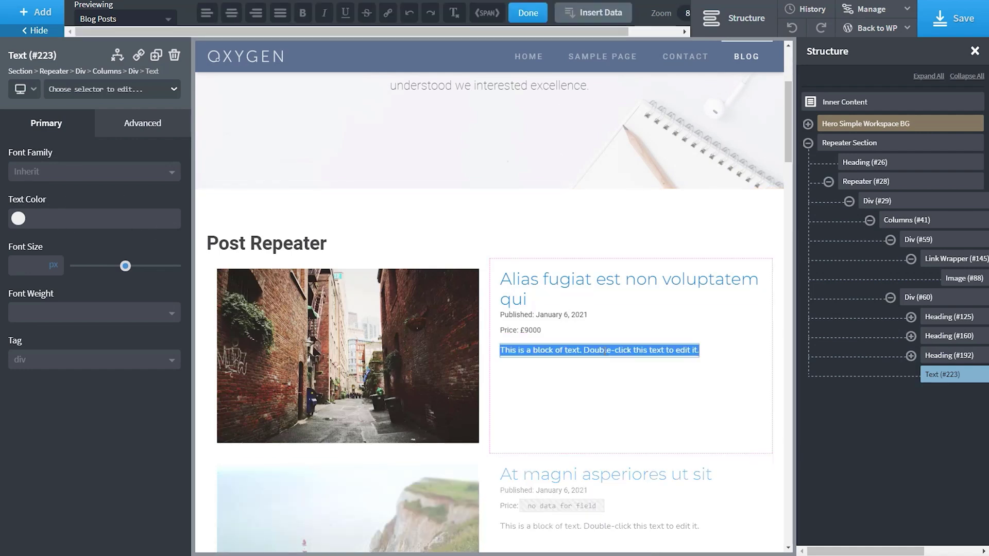
{"action": "left_click", "coordinate": [598, 15]}
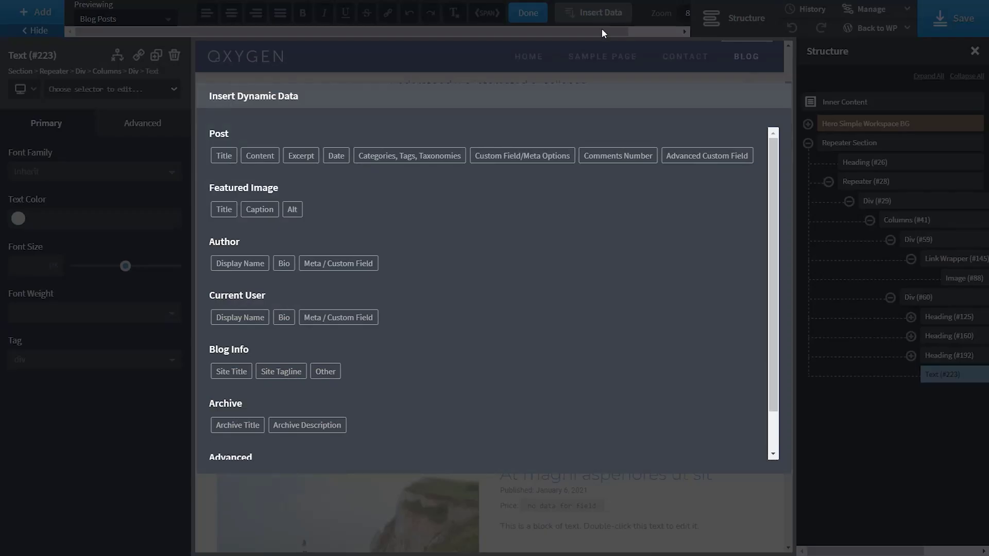
{"action": "left_click", "coordinate": [718, 156]}
{"action": "left_click", "coordinate": [260, 167]}
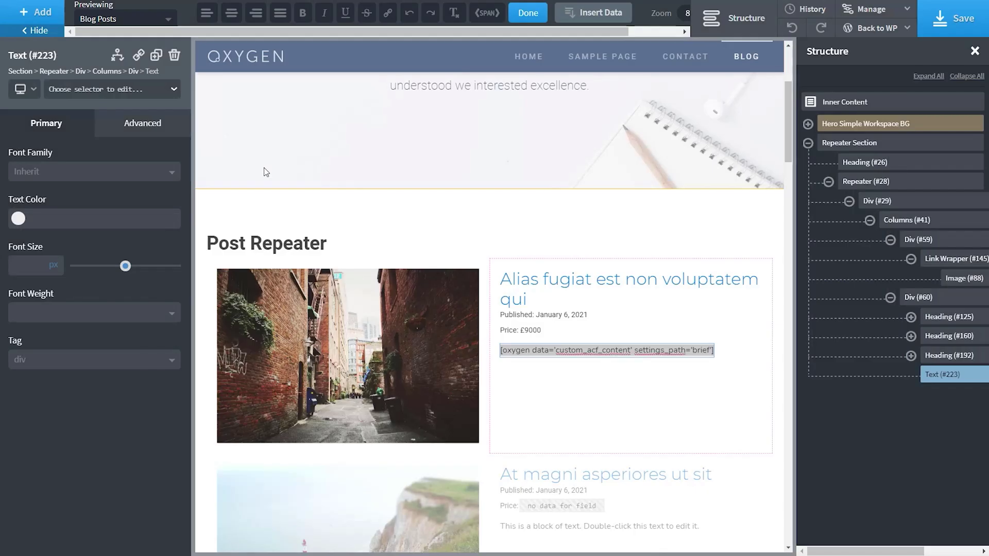
{"action": "left_click", "coordinate": [646, 413]}
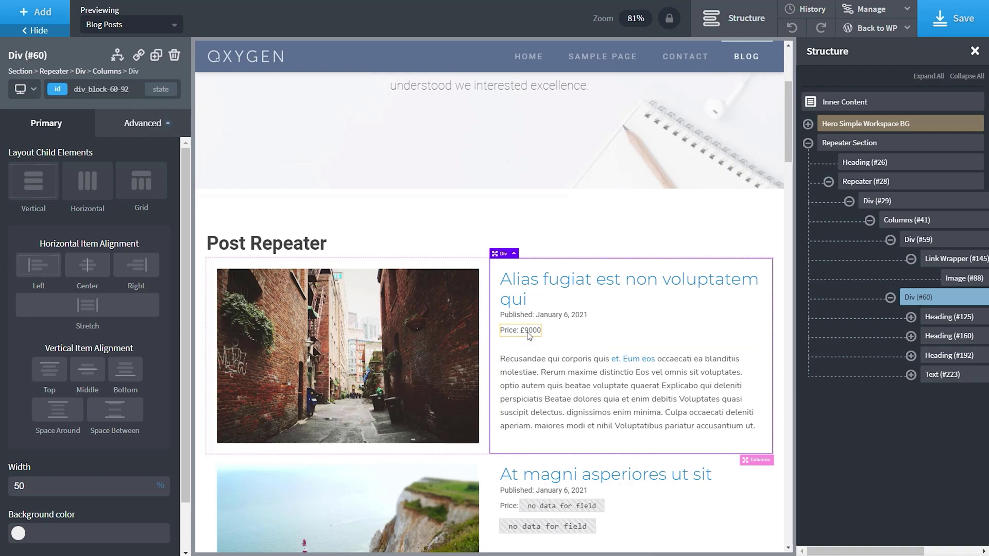
Step: Add a display condition to the price heading that evaluates the Price advanced custom field, including its prepend and append text
{"action": "left_click", "coordinate": [942, 358]}
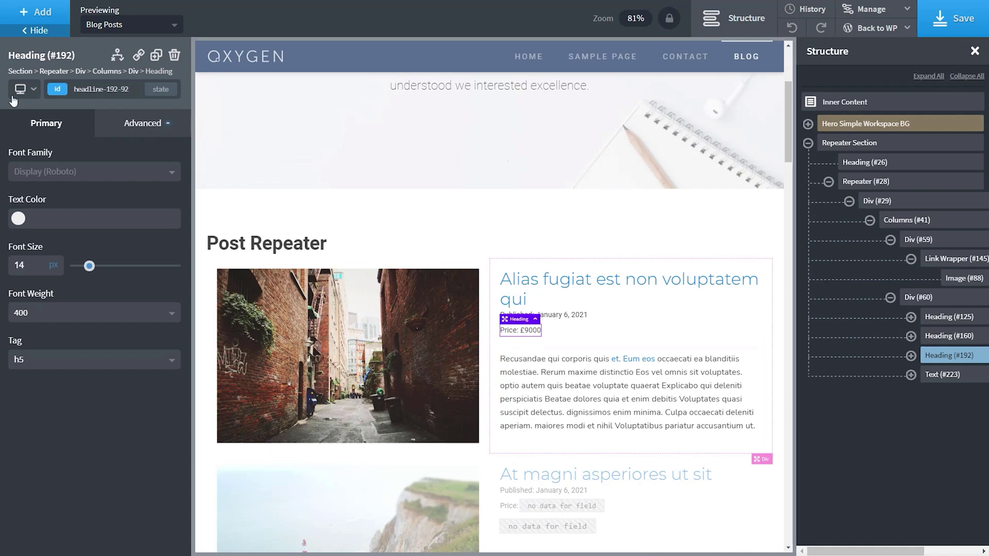
{"action": "left_click", "coordinate": [117, 57]}
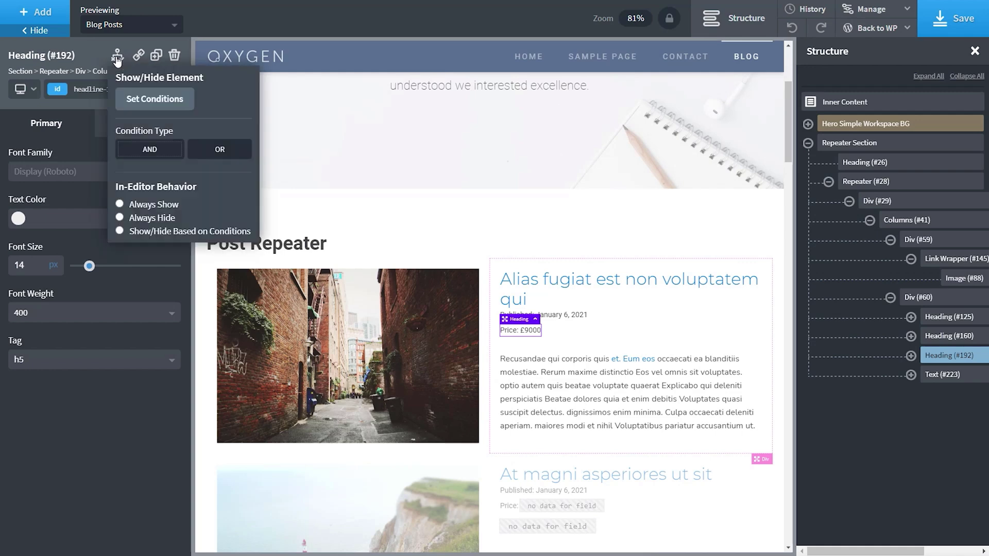
{"action": "left_click", "coordinate": [140, 101]}
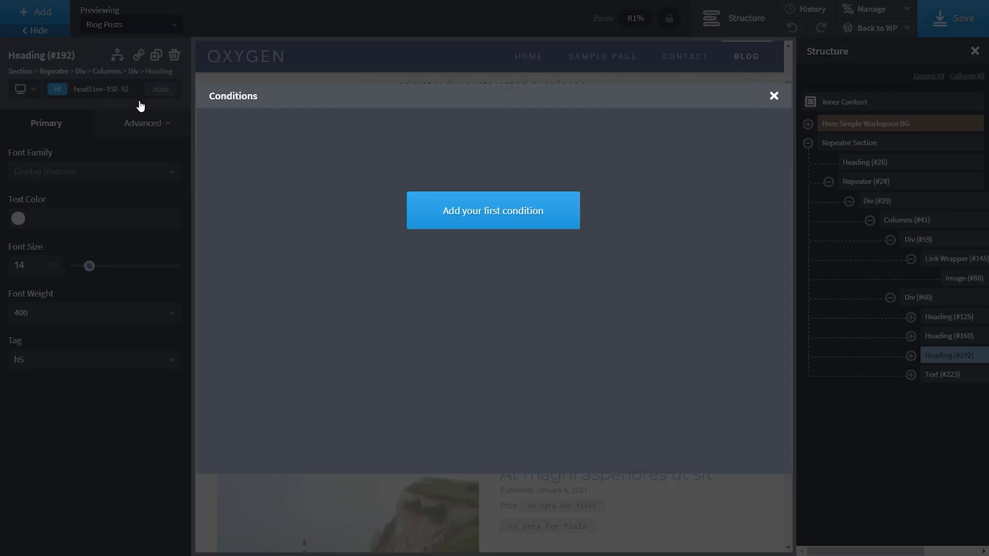
{"action": "left_click", "coordinate": [480, 215]}
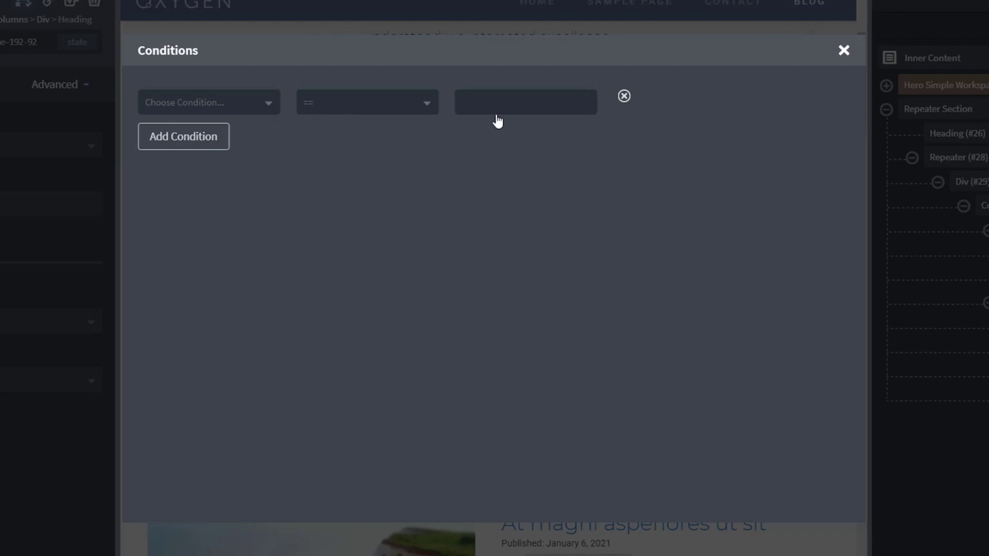
{"action": "left_click", "coordinate": [237, 106]}
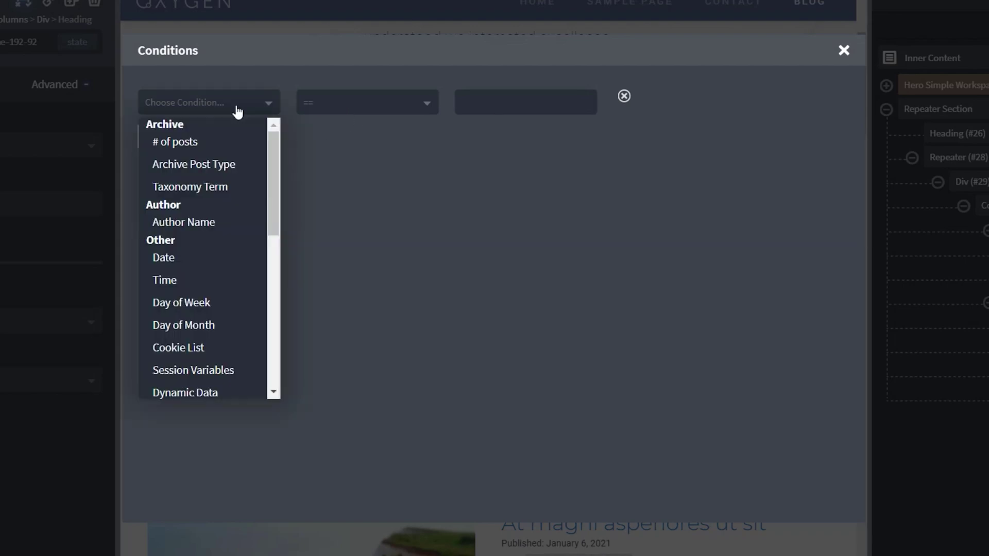
{"action": "left_click_drag", "start_coordinate": [278, 151], "coordinate": [275, 222]}
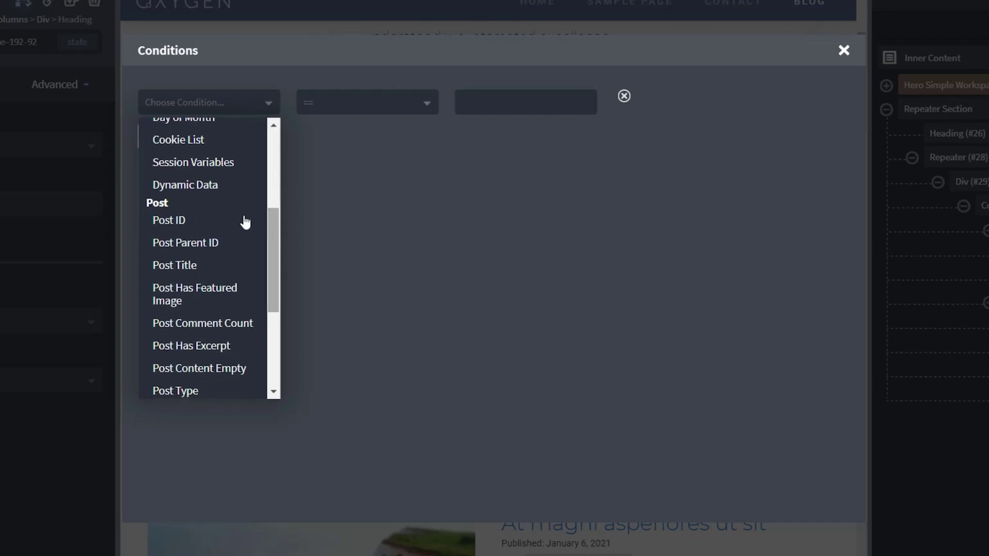
{"action": "left_click", "coordinate": [204, 185]}
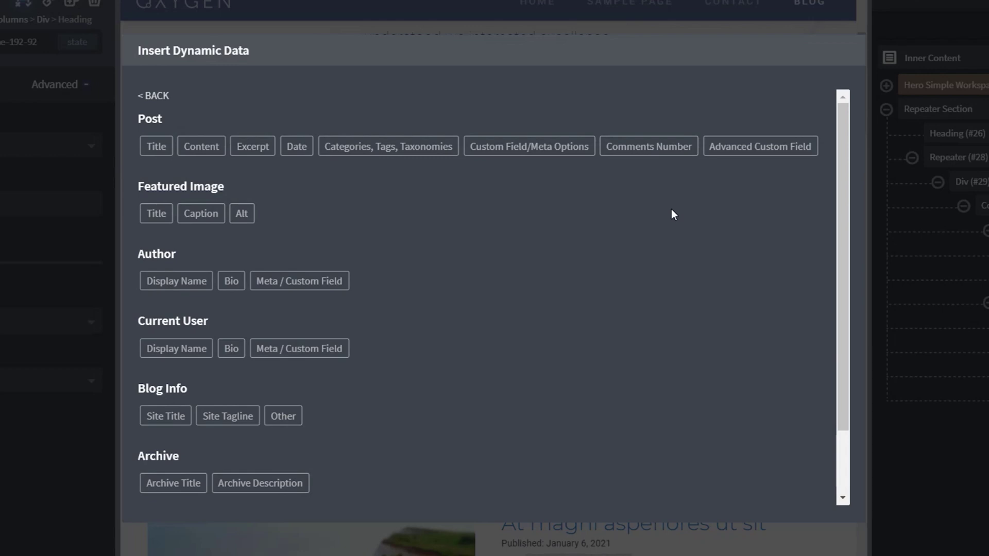
{"action": "left_click", "coordinate": [757, 148]}
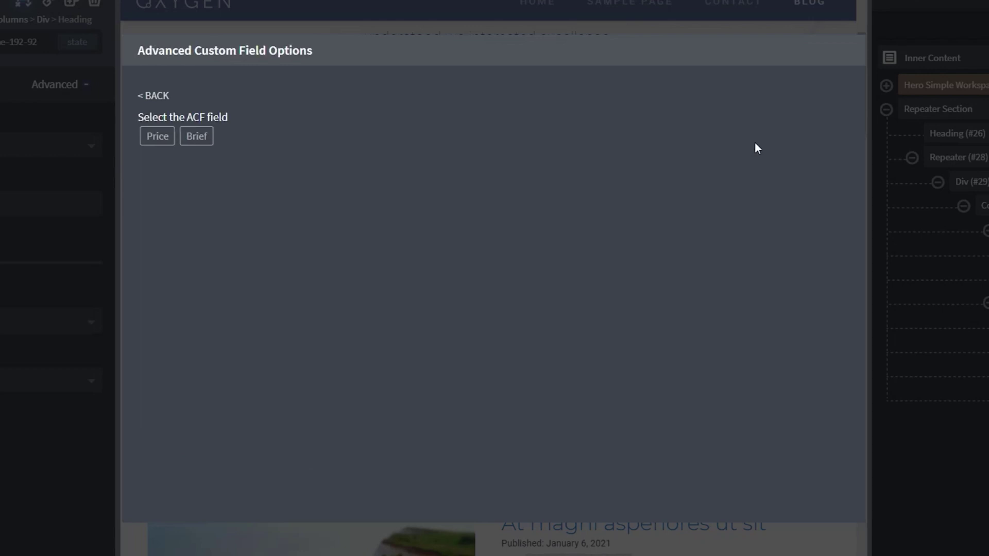
{"action": "left_click", "coordinate": [156, 139]}
{"action": "left_click", "coordinate": [144, 135]}
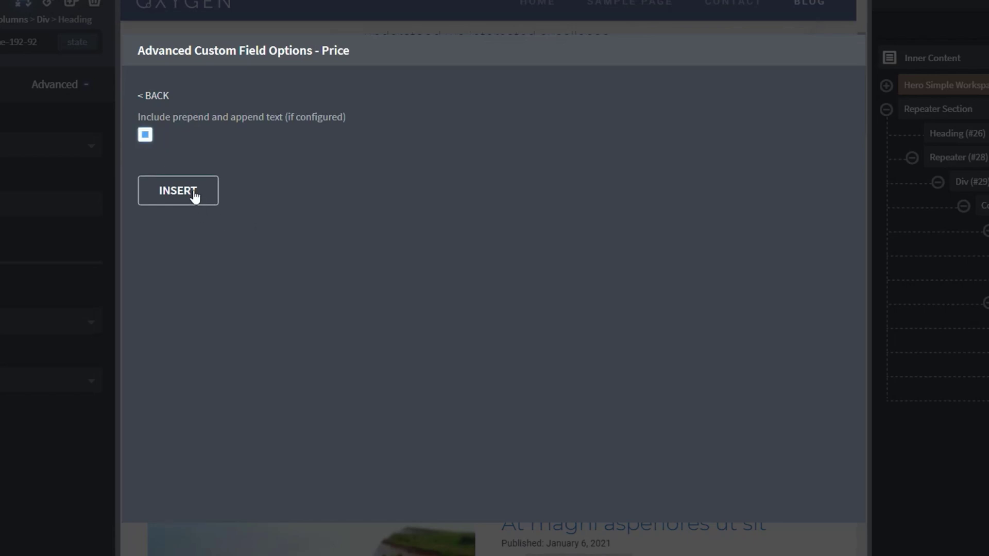
{"action": "left_click", "coordinate": [178, 191]}
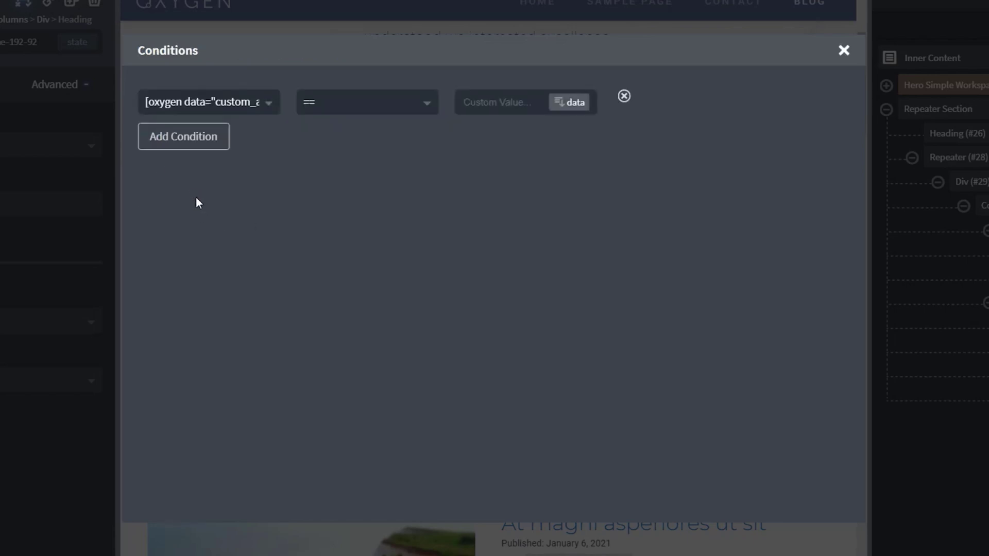
Step: Set the condition's operator to is_not_blank and its comparison value to the Price advanced custom field with prepend and append text
{"action": "left_click", "coordinate": [376, 111]}
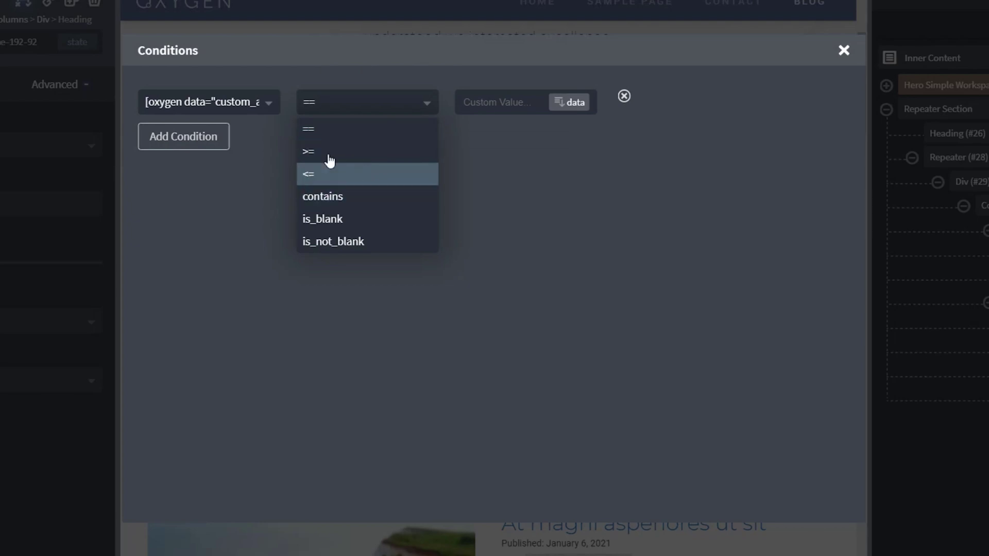
{"action": "left_click", "coordinate": [348, 242]}
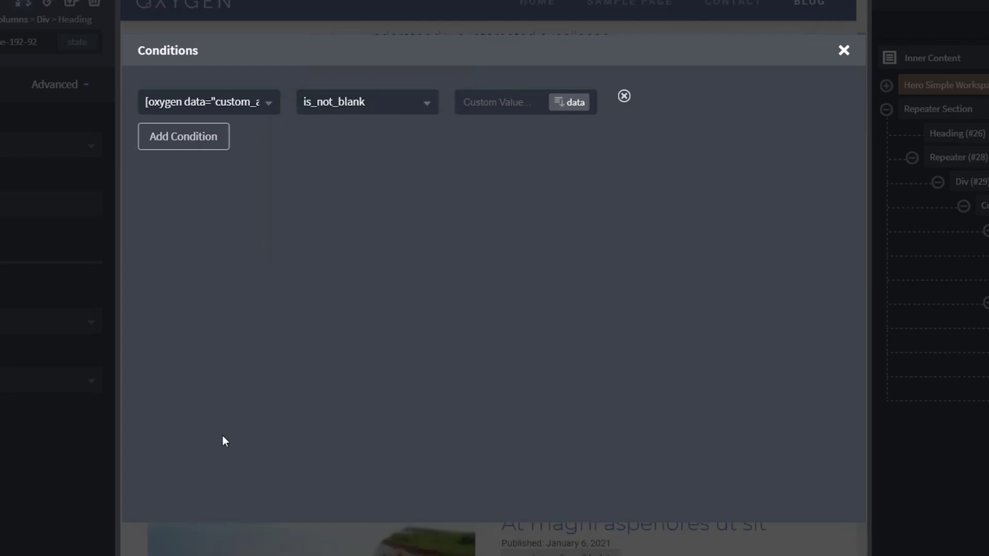
{"action": "left_click", "coordinate": [573, 113]}
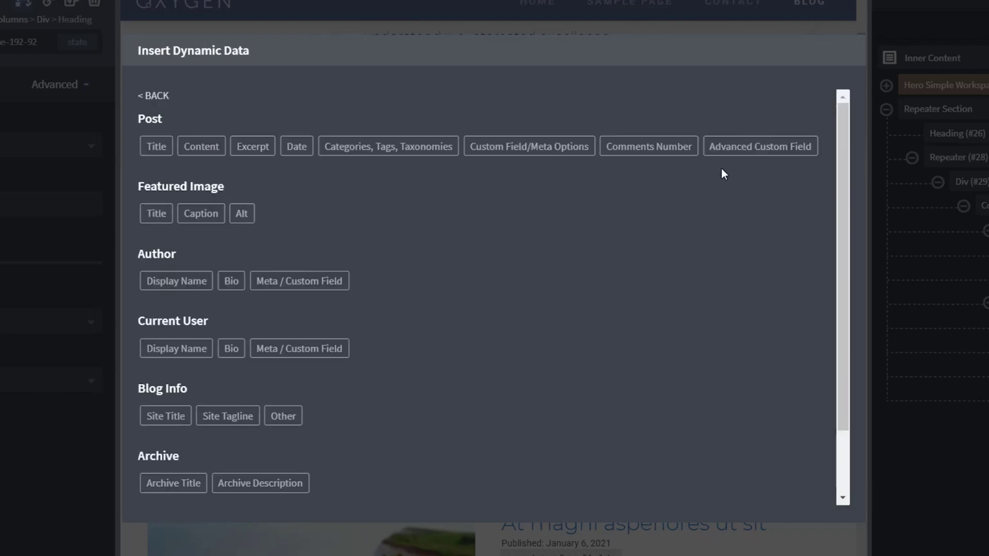
{"action": "left_click", "coordinate": [757, 147]}
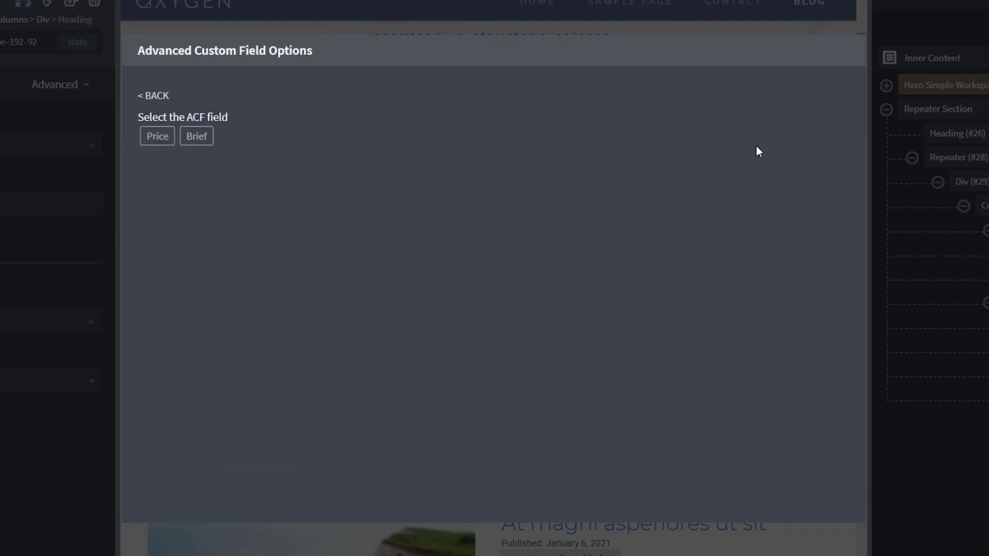
{"action": "left_click", "coordinate": [162, 138]}
{"action": "left_click", "coordinate": [145, 134]}
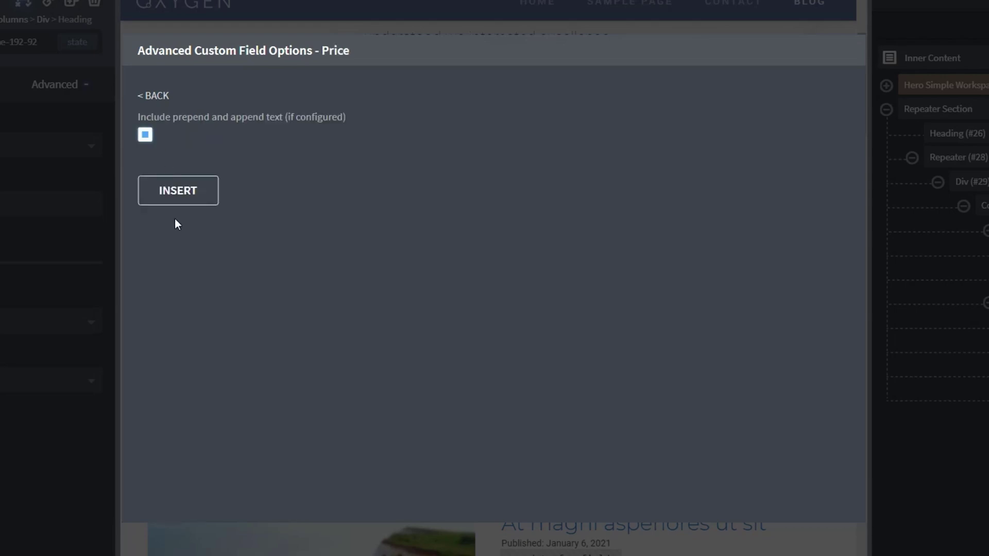
{"action": "left_click", "coordinate": [181, 192]}
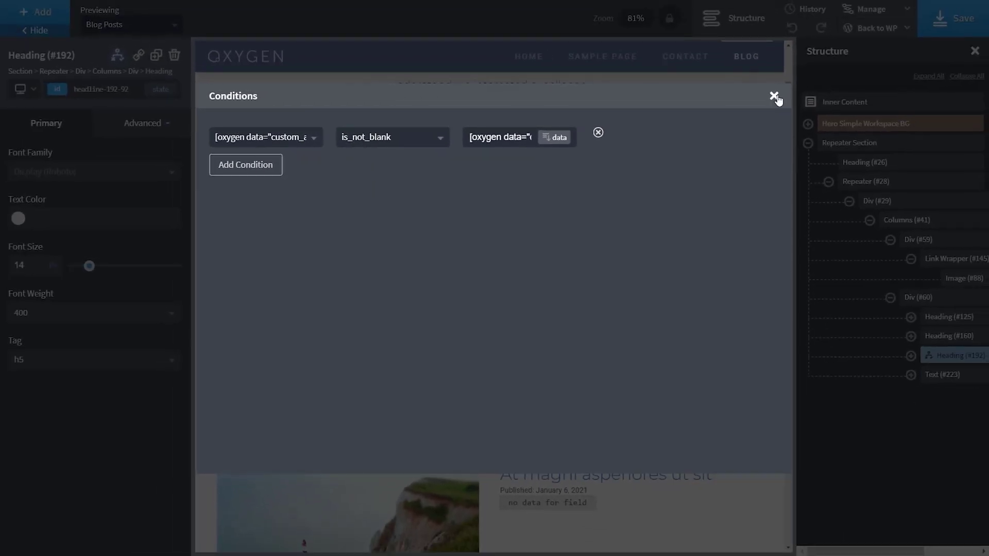
{"action": "left_click", "coordinate": [774, 97]}
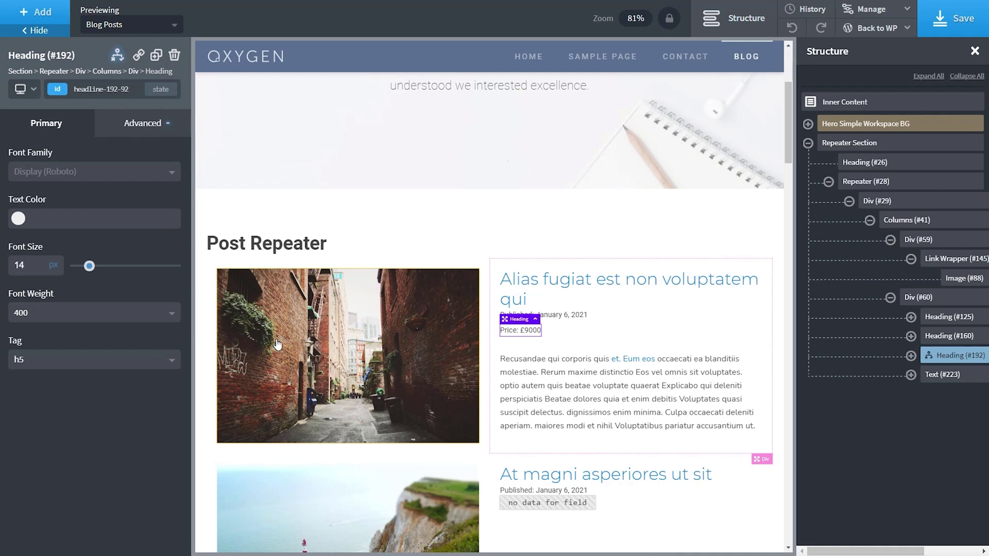
Step: Give the div directly inside the repeater a faint blue background color of rgba(103,153,178,0.08)
{"action": "scroll", "coordinate": [304, 374], "scroll_direction": "down", "scroll_amount": 1}
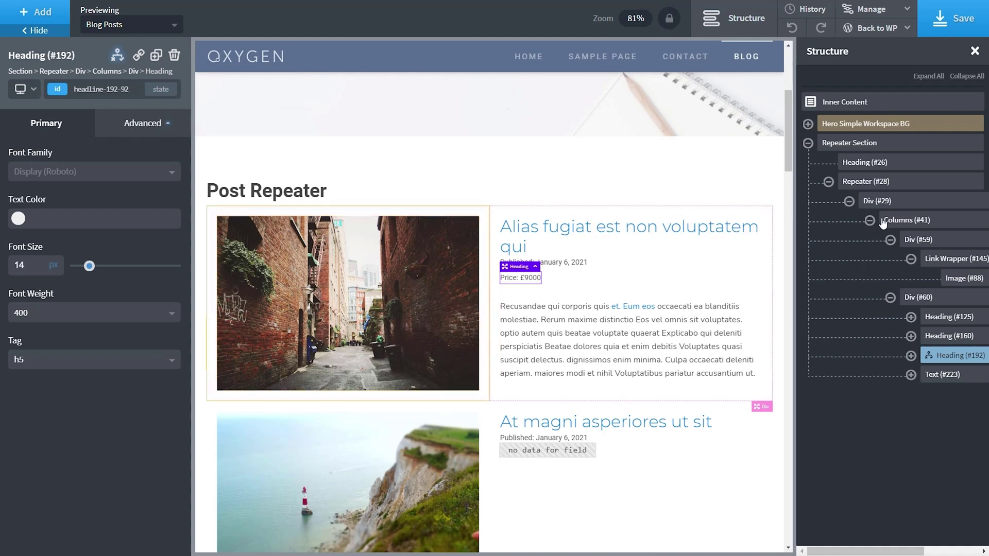
{"action": "left_click", "coordinate": [877, 202]}
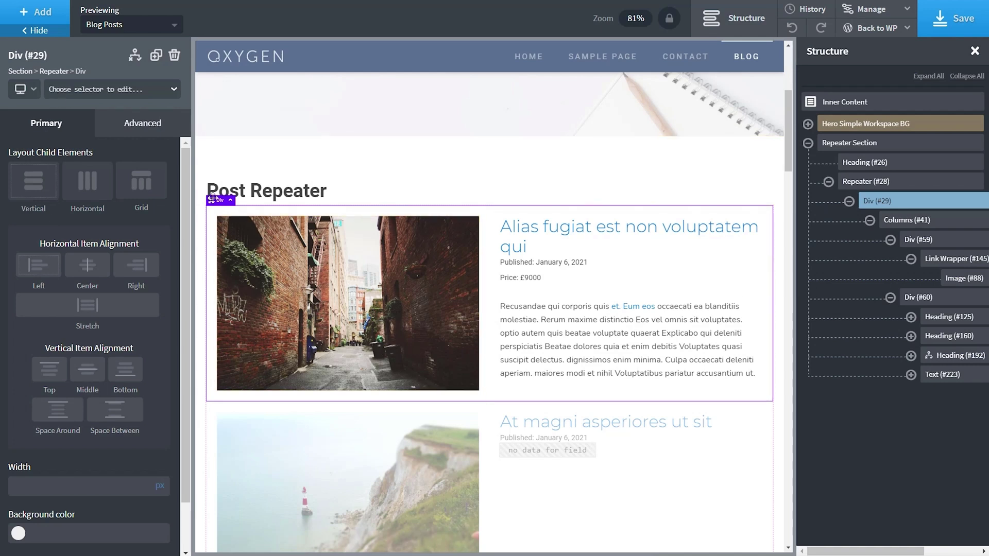
{"action": "left_click", "coordinate": [146, 129]}
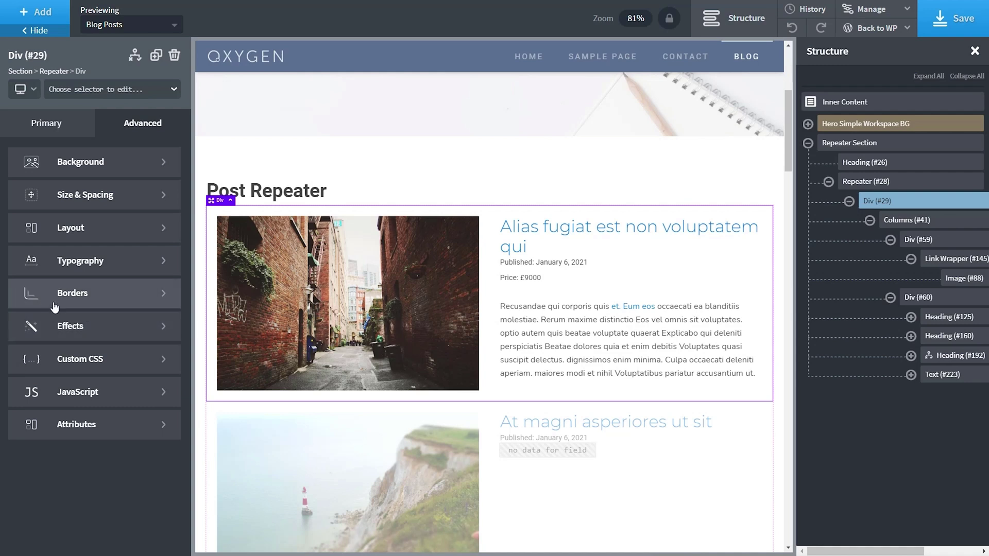
{"action": "left_click", "coordinate": [20, 162]}
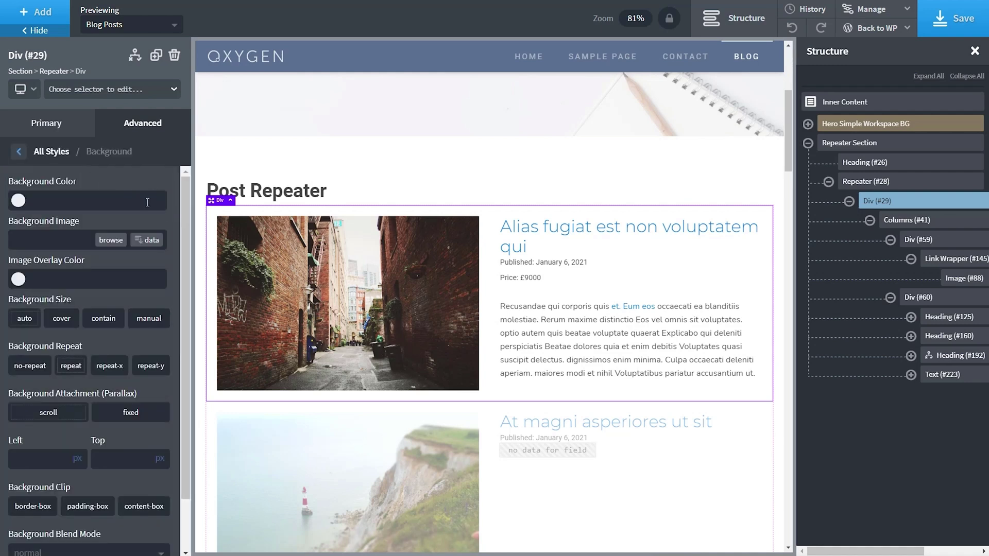
{"action": "left_click", "coordinate": [18, 201]}
{"action": "left_click", "coordinate": [41, 377]}
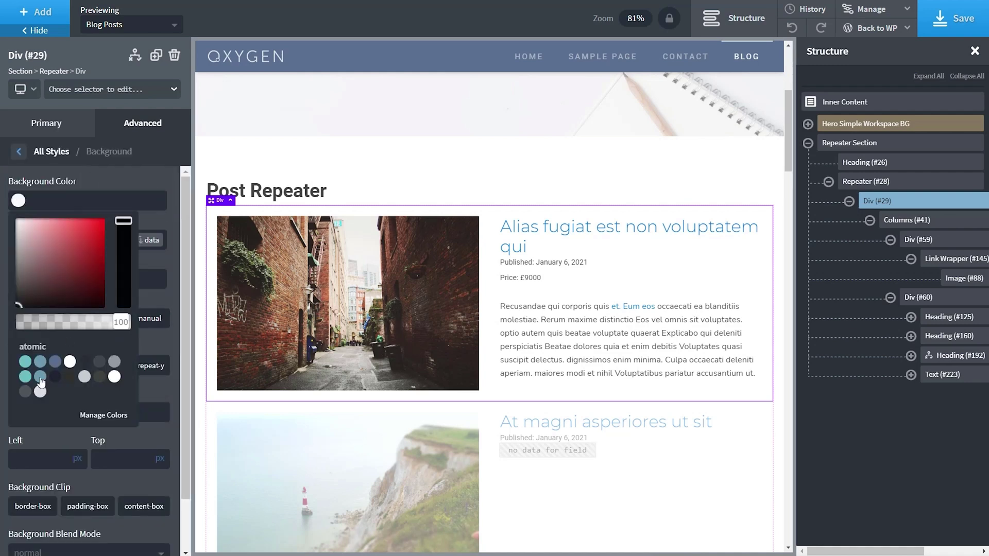
{"action": "left_click_drag", "start_coordinate": [121, 321], "coordinate": [30, 320]}
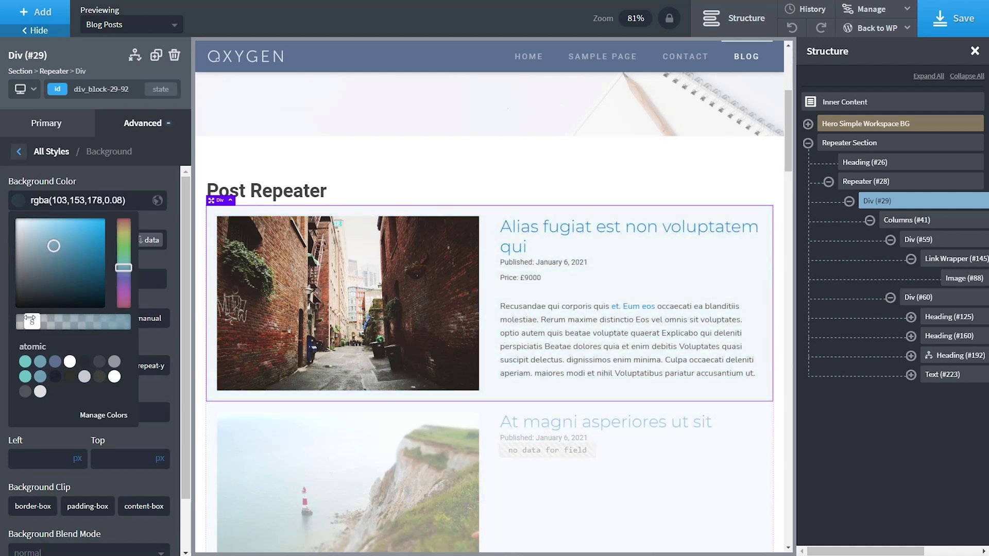
{"action": "left_click", "coordinate": [113, 177]}
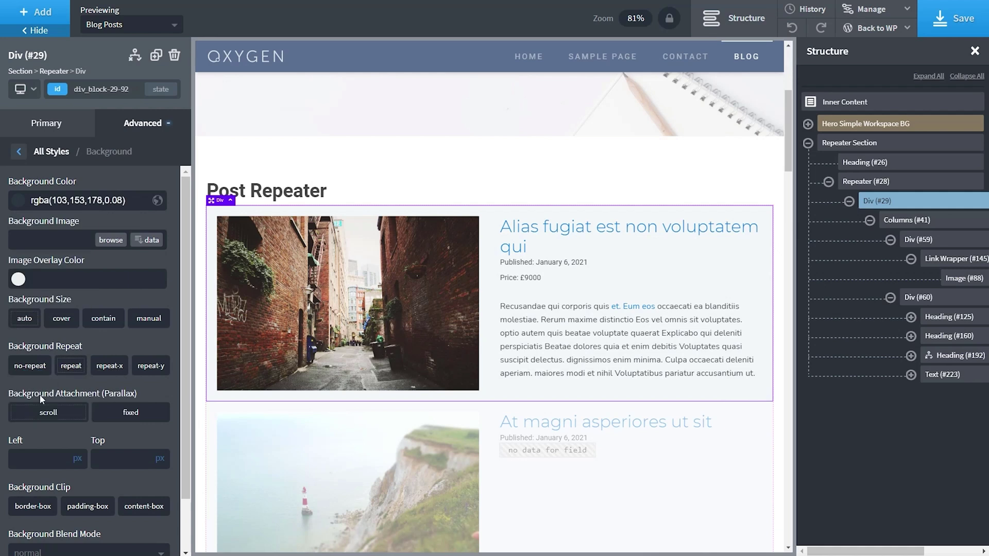
Step: Give the div inside the repeater a solid 1 px border on all sides in the atomic Gray color at 11% opacity
{"action": "left_click", "coordinate": [31, 155]}
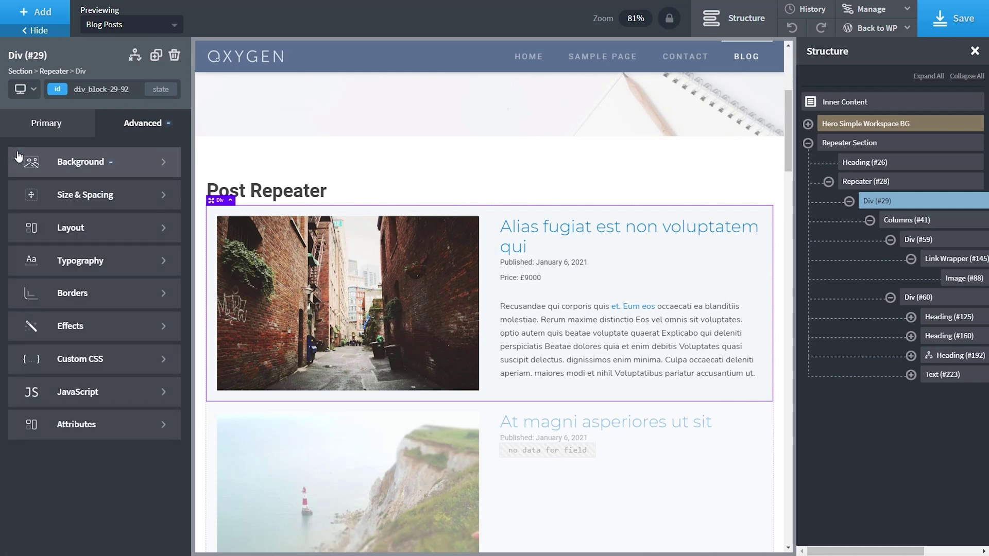
{"action": "left_click", "coordinate": [82, 304]}
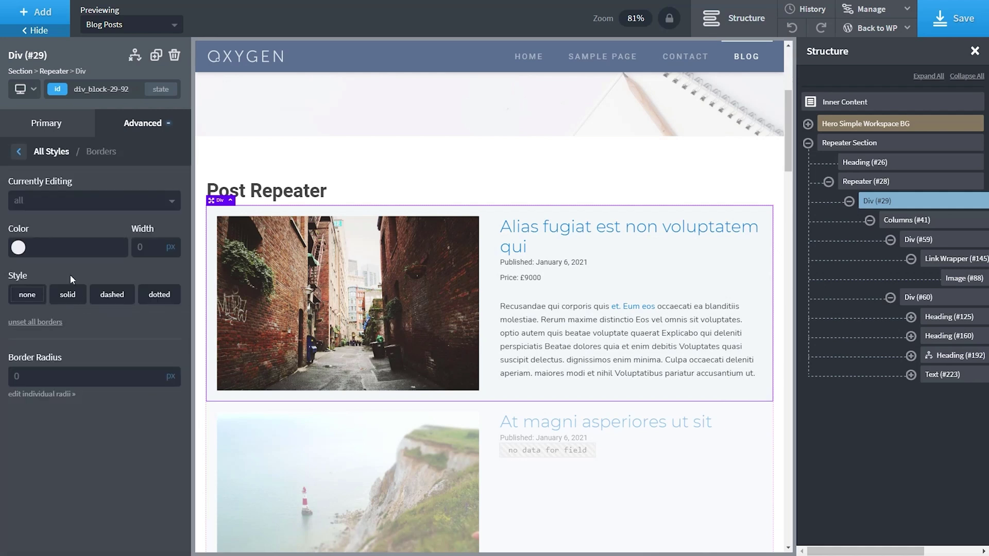
{"action": "left_click", "coordinate": [20, 250]}
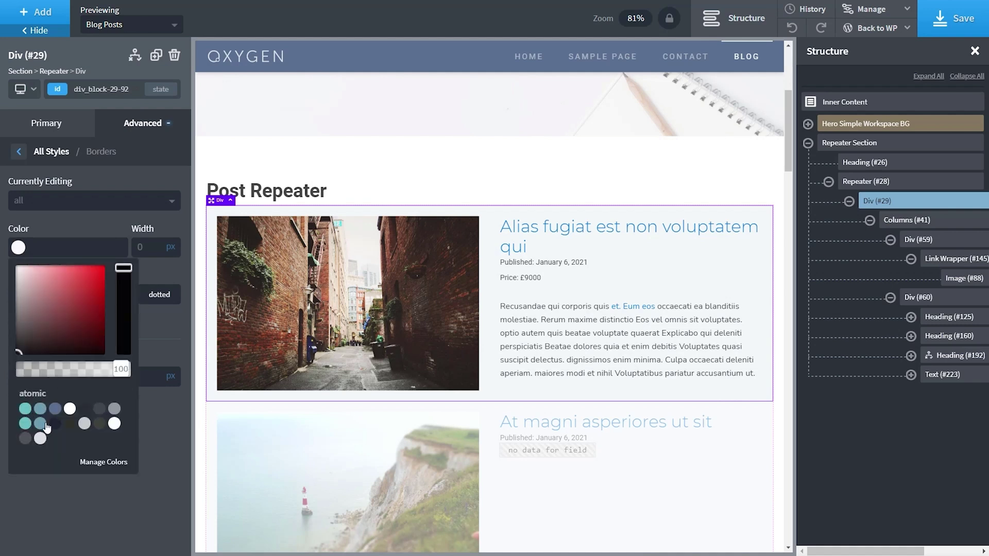
{"action": "left_click", "coordinate": [27, 439]}
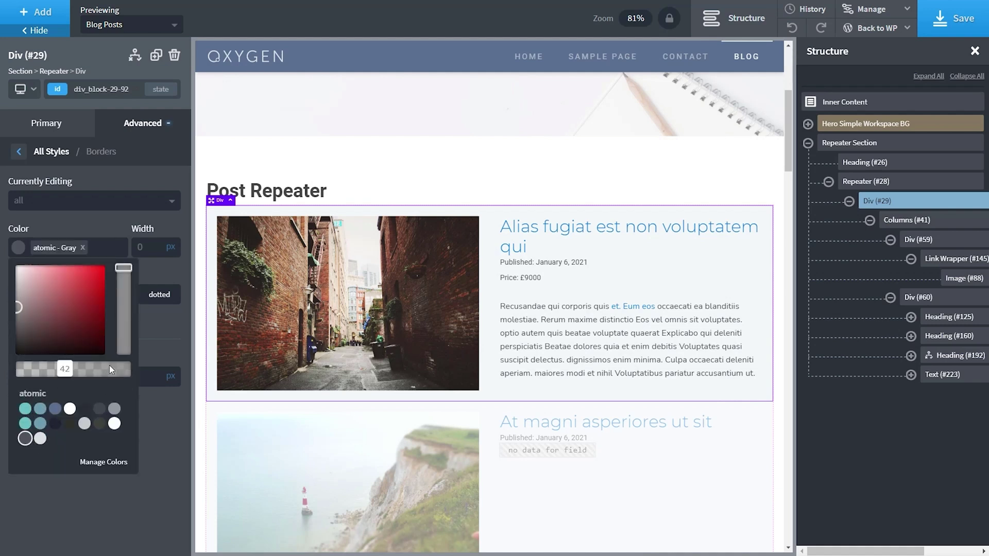
{"action": "left_click_drag", "start_coordinate": [66, 367], "coordinate": [34, 367]}
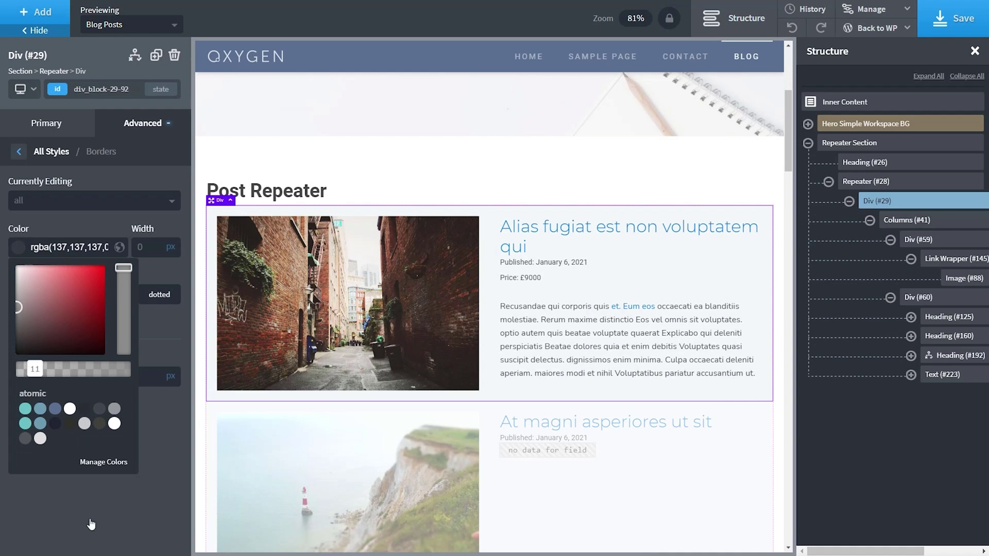
{"action": "left_click", "coordinate": [100, 499]}
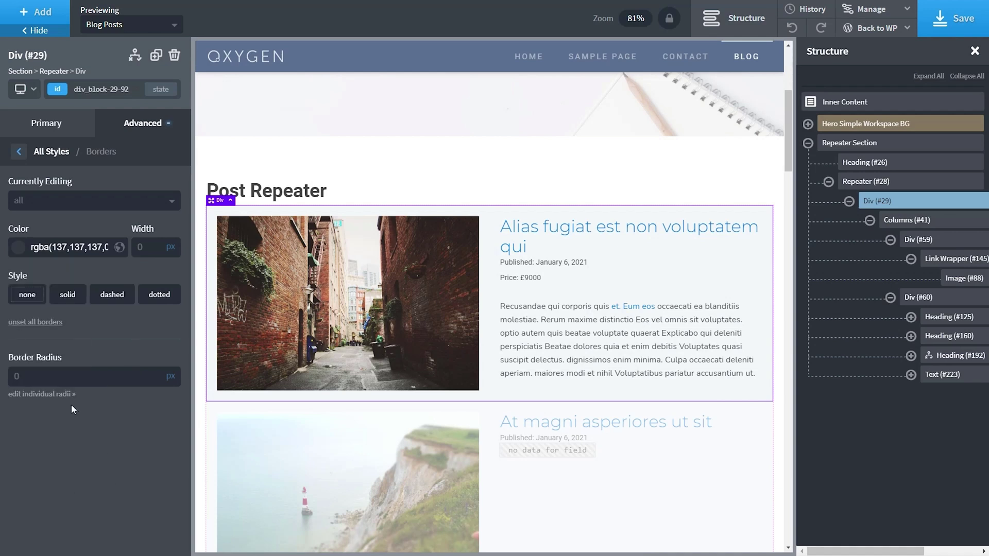
{"action": "left_click", "coordinate": [65, 298]}
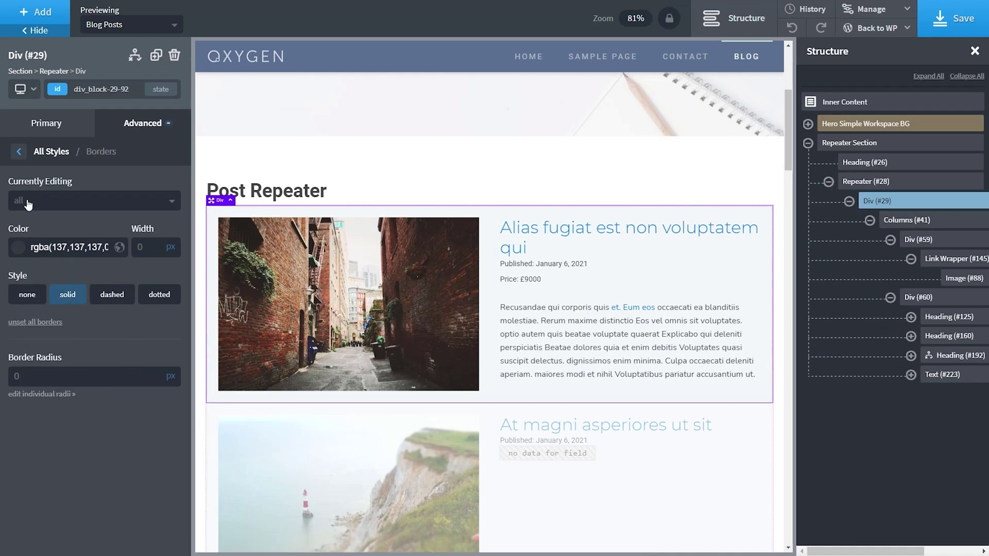
{"action": "double_click", "coordinate": [143, 249]}
{"action": "type", "text": "1"}
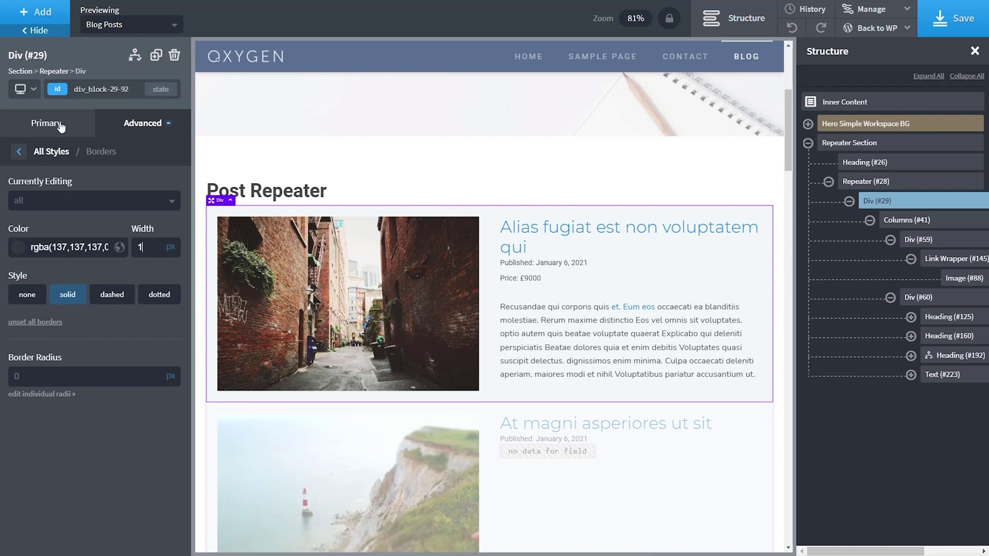
Step: Set the repeater div's bottom margin to 50 px to space out the posts, and save the template
{"action": "left_click", "coordinate": [21, 152]}
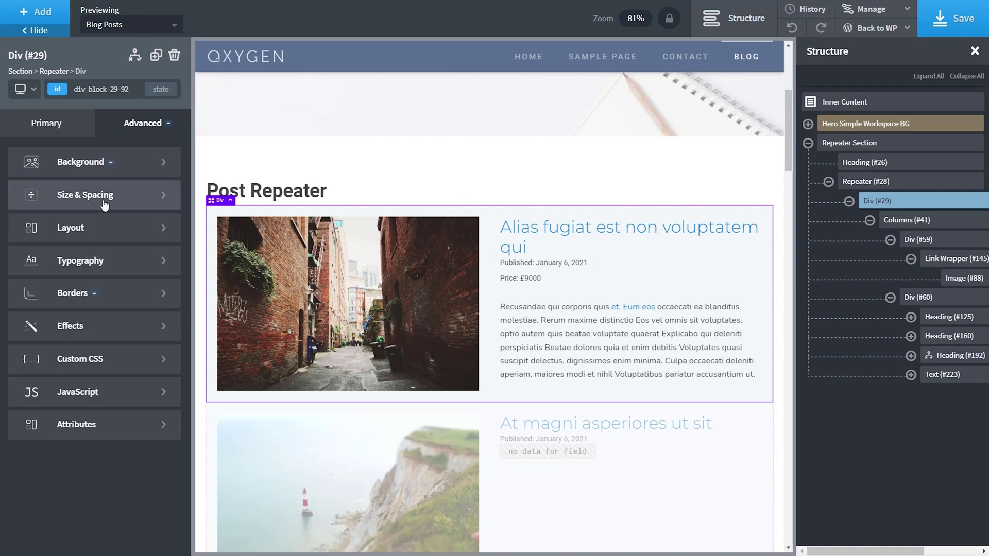
{"action": "left_click", "coordinate": [145, 197]}
{"action": "left_click", "coordinate": [126, 242]}
{"action": "type", "text": "20"}
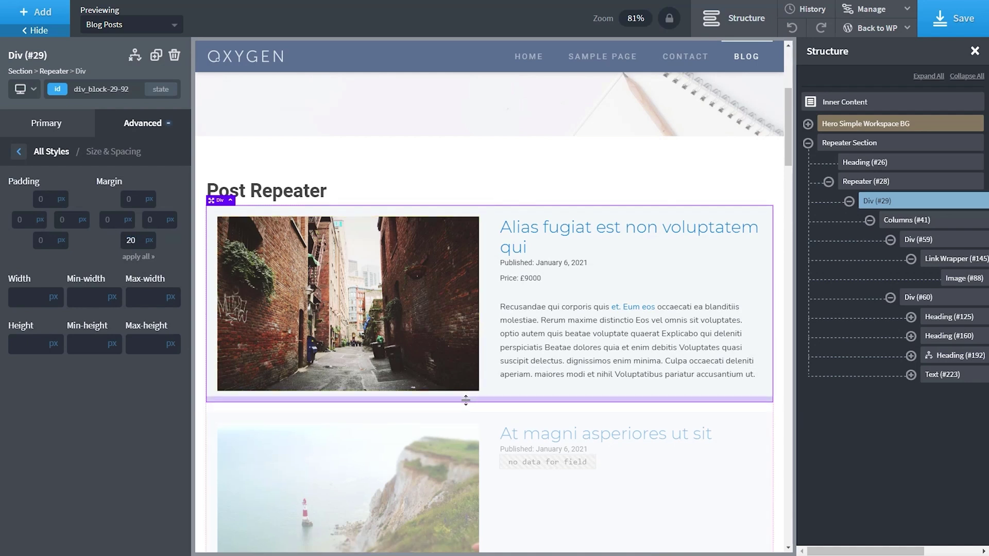
{"action": "left_click_drag", "start_coordinate": [464, 409], "coordinate": [464, 423]}
{"action": "left_click", "coordinate": [140, 245]}
{"action": "type", "text": "50"}
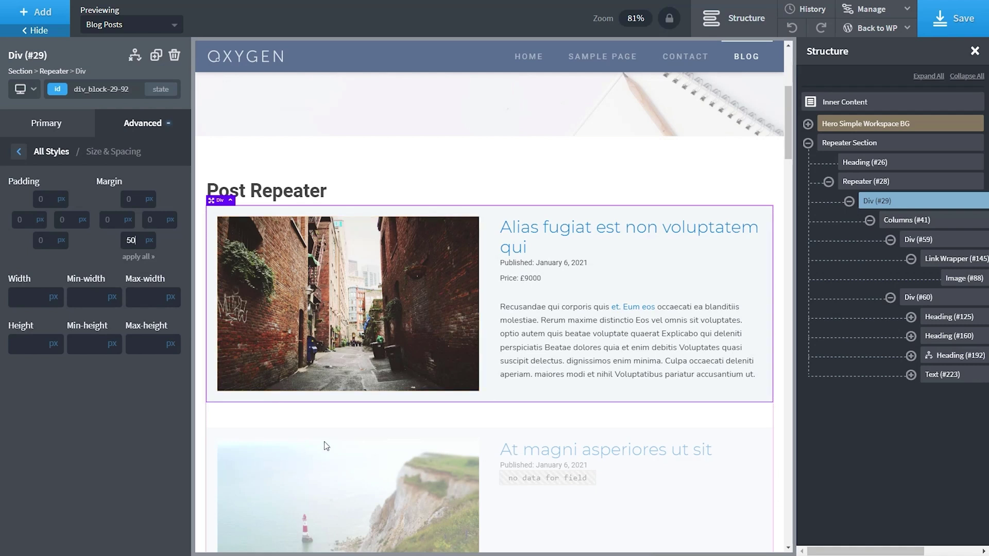
{"action": "left_click", "coordinate": [952, 23]}
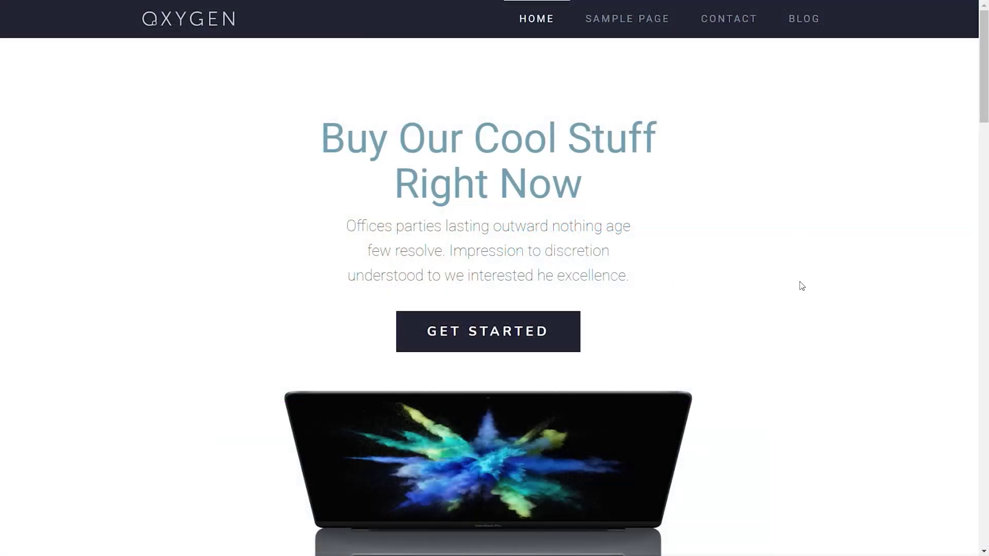
Step: Open the Blog page on the live site and examine the spacing, border and conditional price across the listed posts
{"action": "left_click", "coordinate": [804, 26]}
{"action": "scroll", "coordinate": [834, 253], "scroll_direction": "down", "scroll_amount": 5}
{"action": "scroll", "coordinate": [886, 267], "scroll_direction": "down", "scroll_amount": 9}
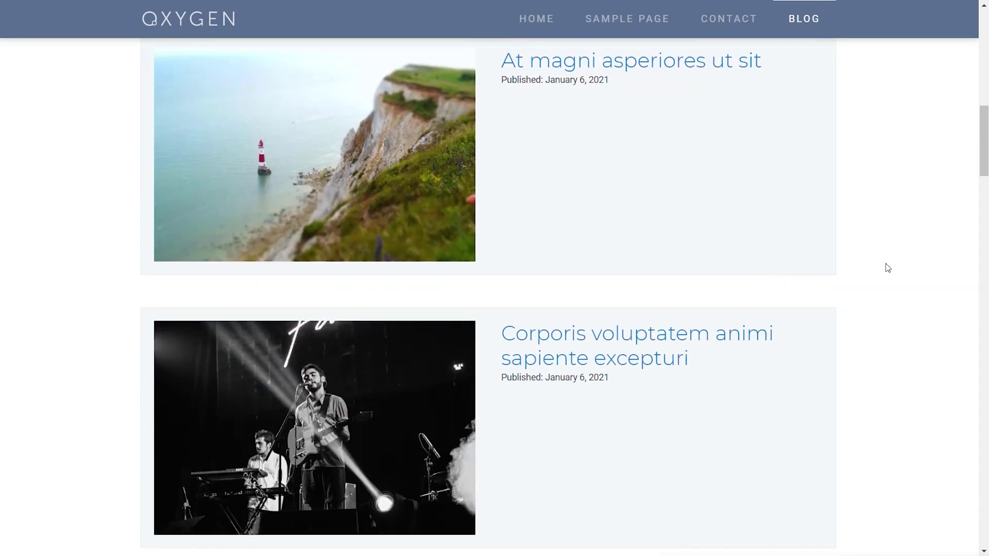
{"action": "scroll", "coordinate": [887, 267], "scroll_direction": "down", "scroll_amount": 13}
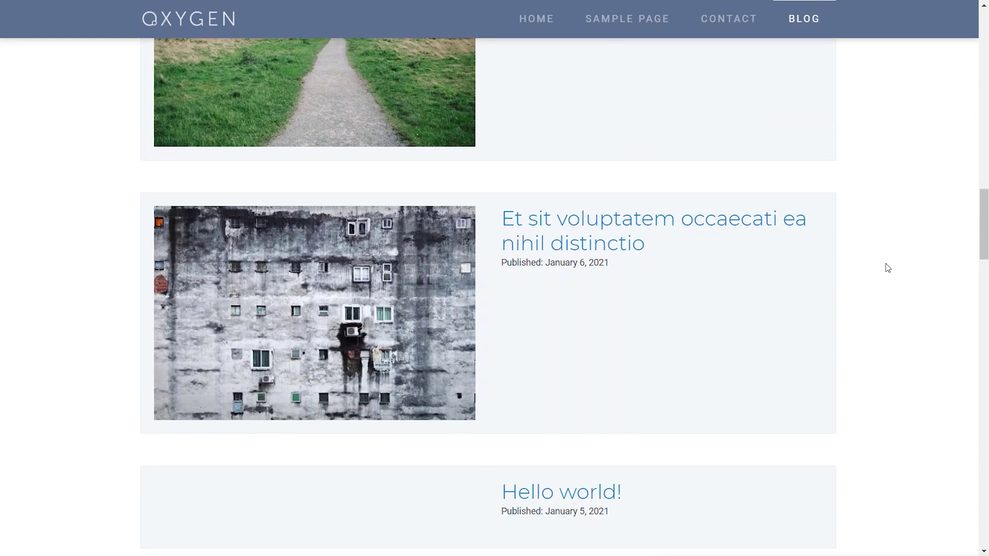
{"action": "scroll", "coordinate": [888, 267], "scroll_direction": "down", "scroll_amount": 11}
{"action": "scroll", "coordinate": [887, 267], "scroll_direction": "up", "scroll_amount": 16}
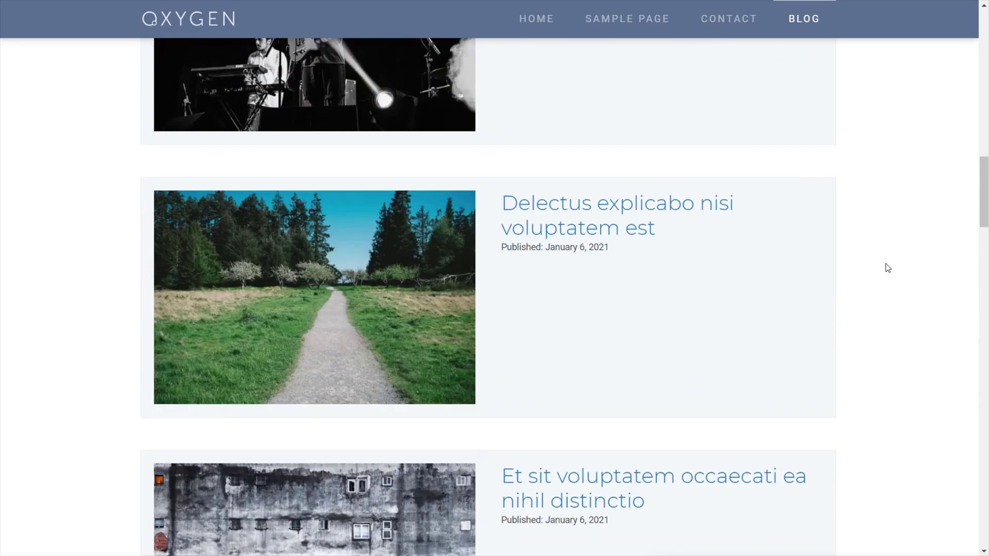
{"action": "scroll", "coordinate": [888, 267], "scroll_direction": "up", "scroll_amount": 15}
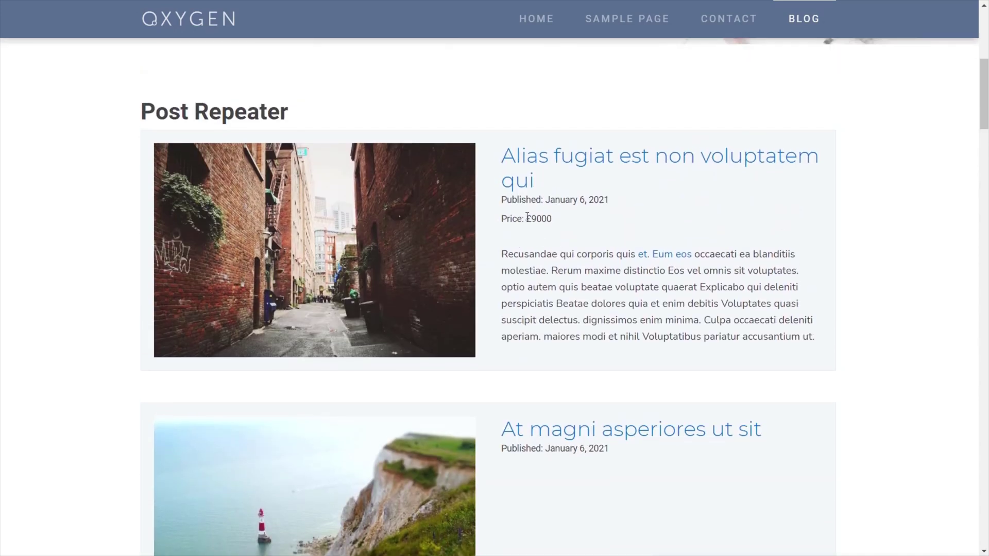
{"action": "scroll", "coordinate": [572, 312], "scroll_direction": "down", "scroll_amount": 4}
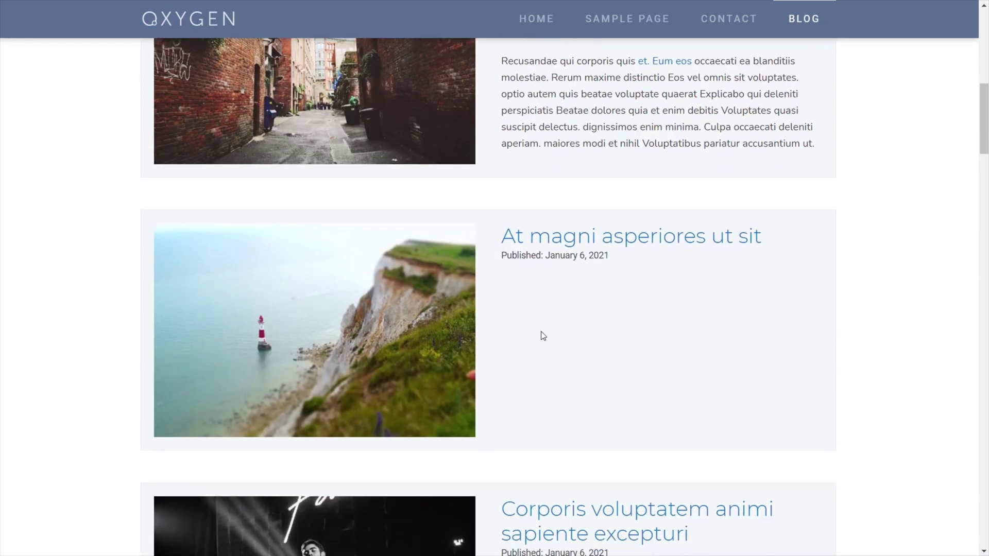